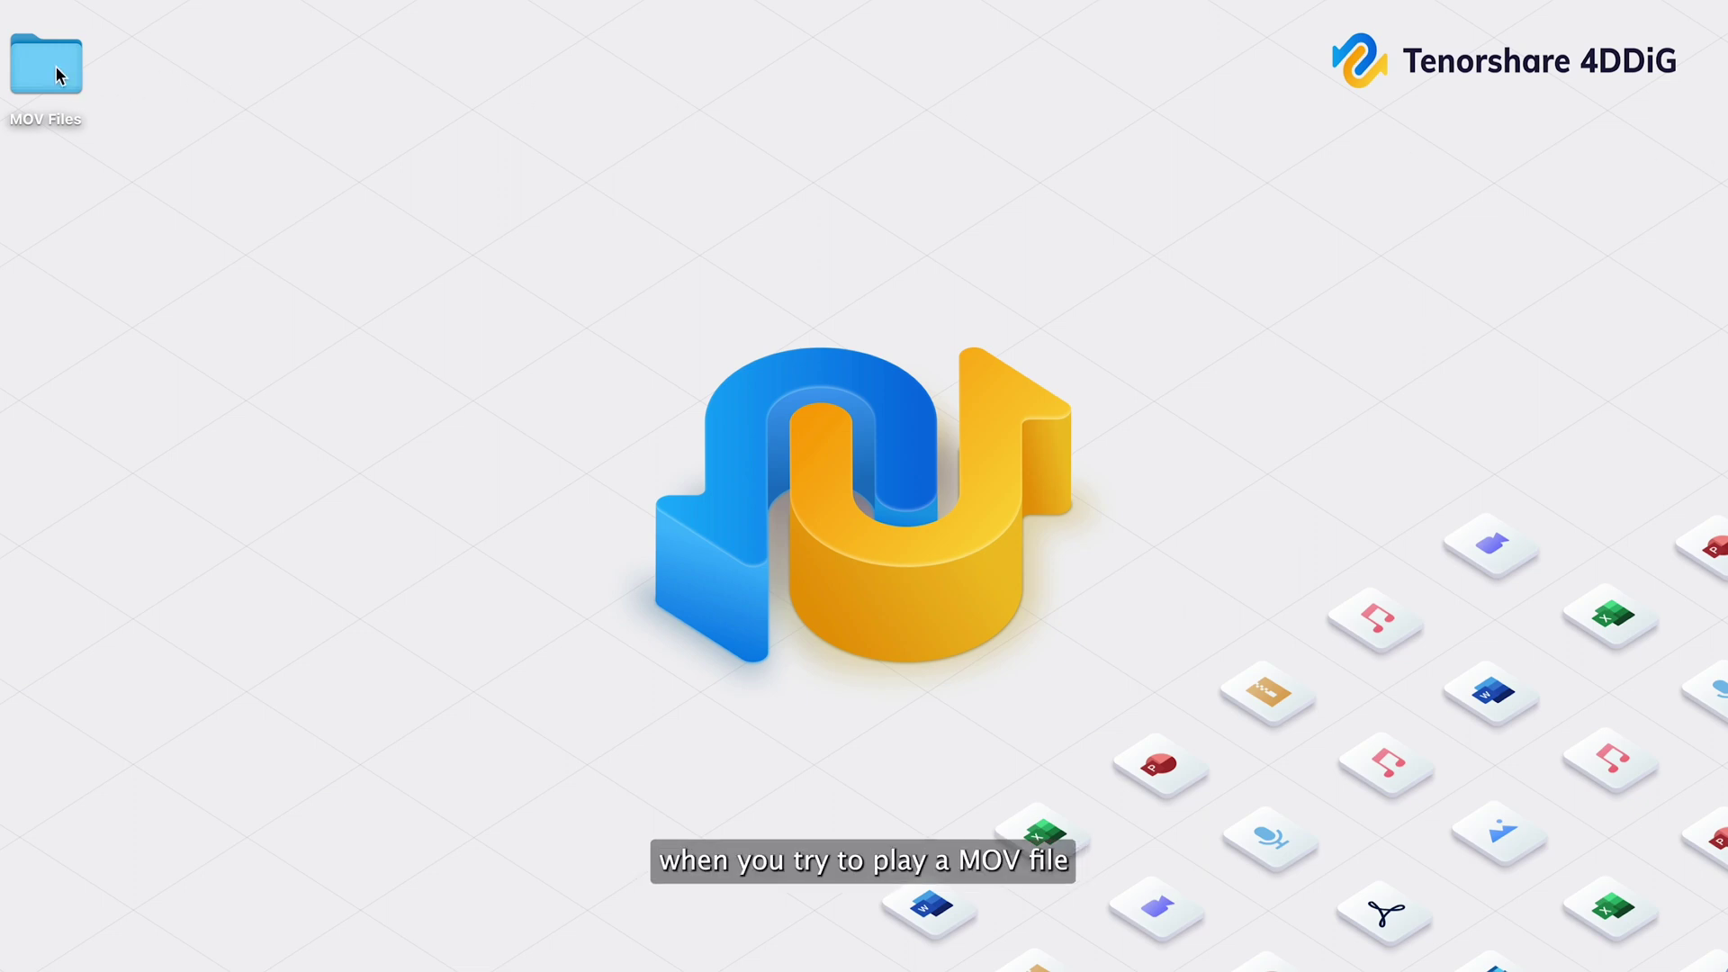
Open the MOV Files folder and try IMG_13811.MOV in QuickTime, then dismiss its not-compatible error
double_click(58, 74)
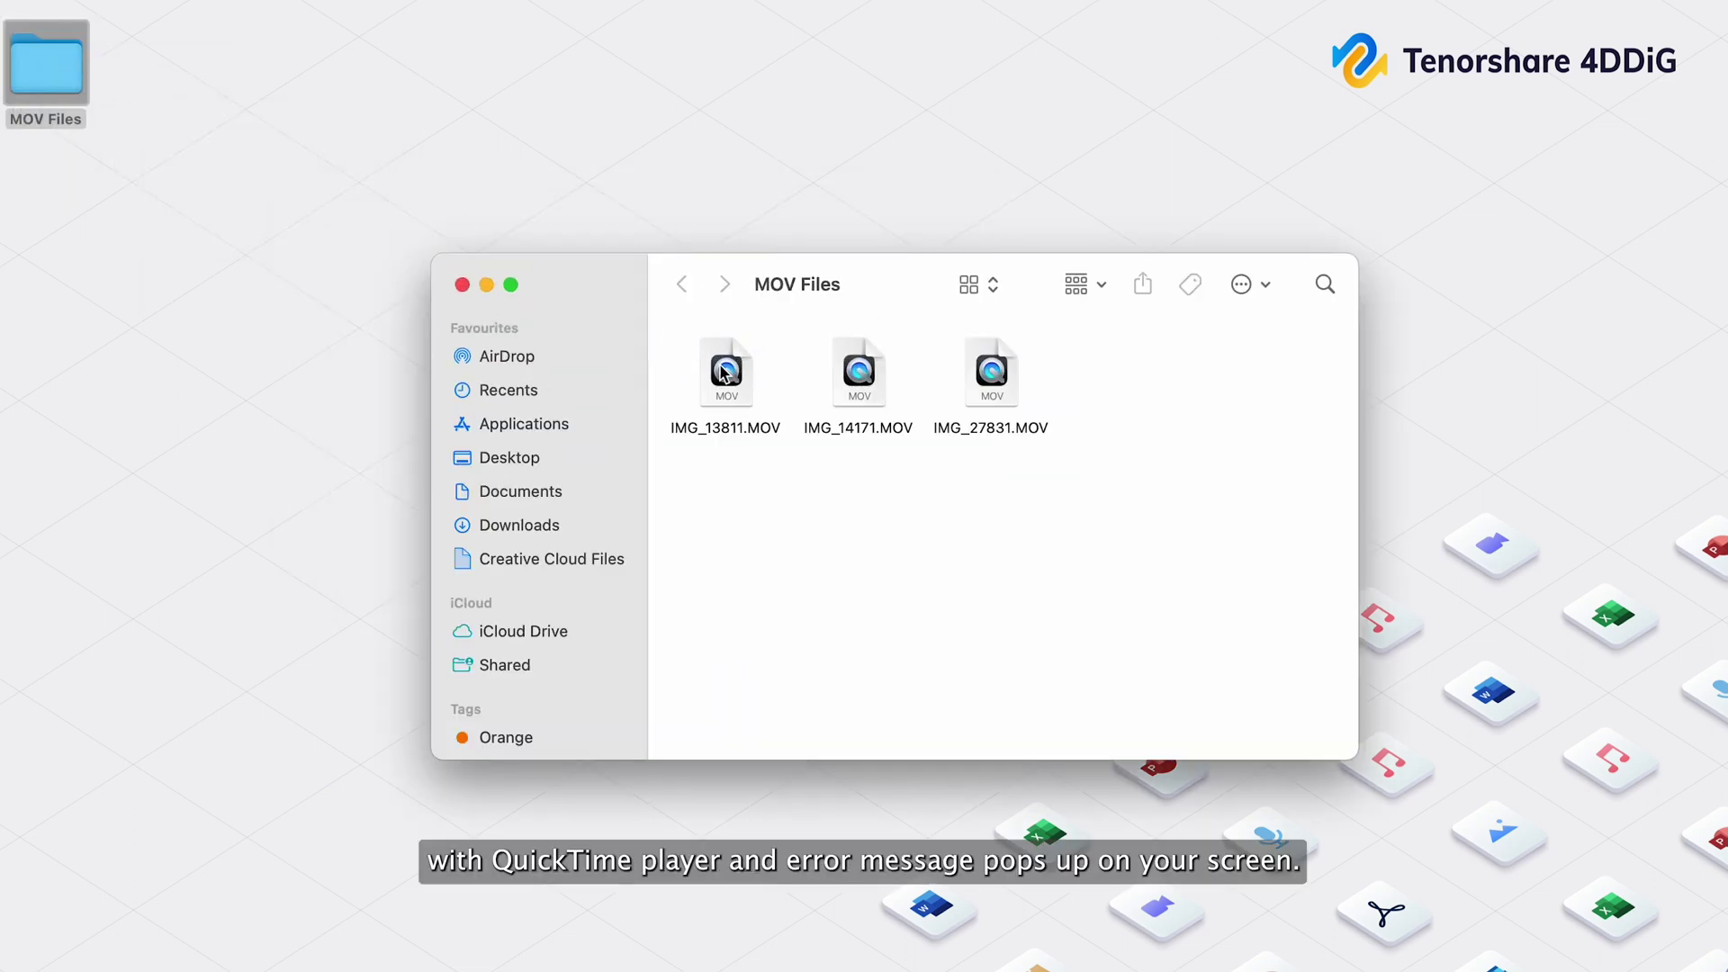
double_click(725, 373)
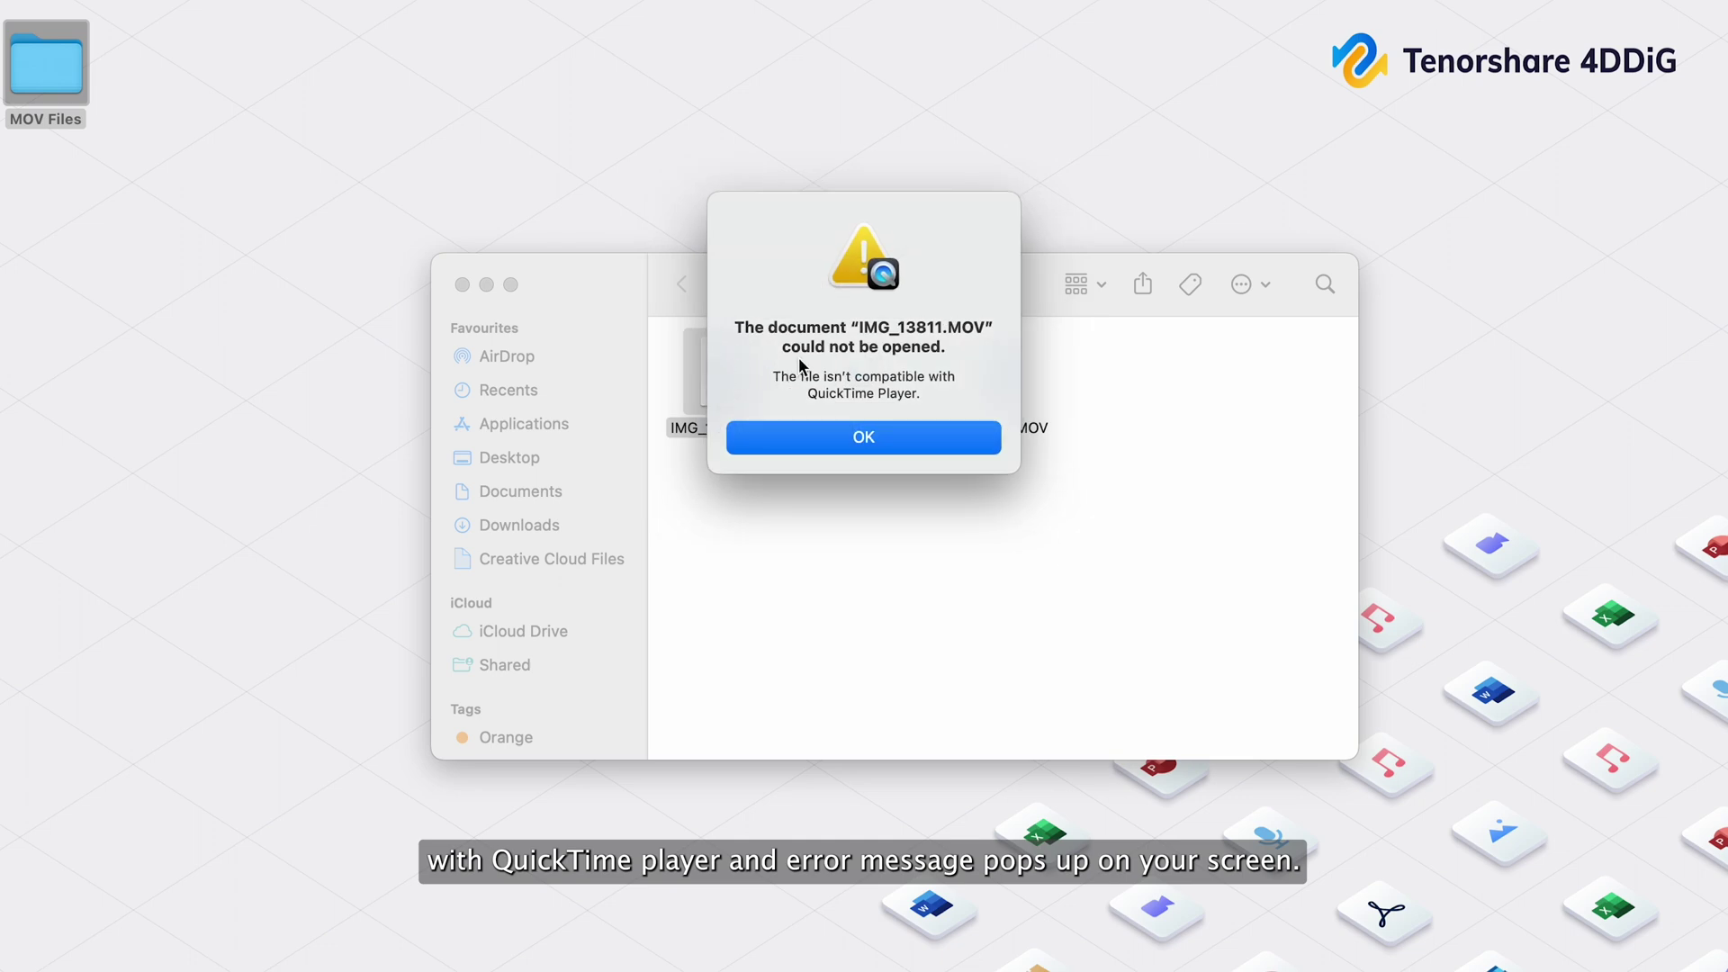
left_click_drag(736, 330, 955, 352)
left_click(954, 352)
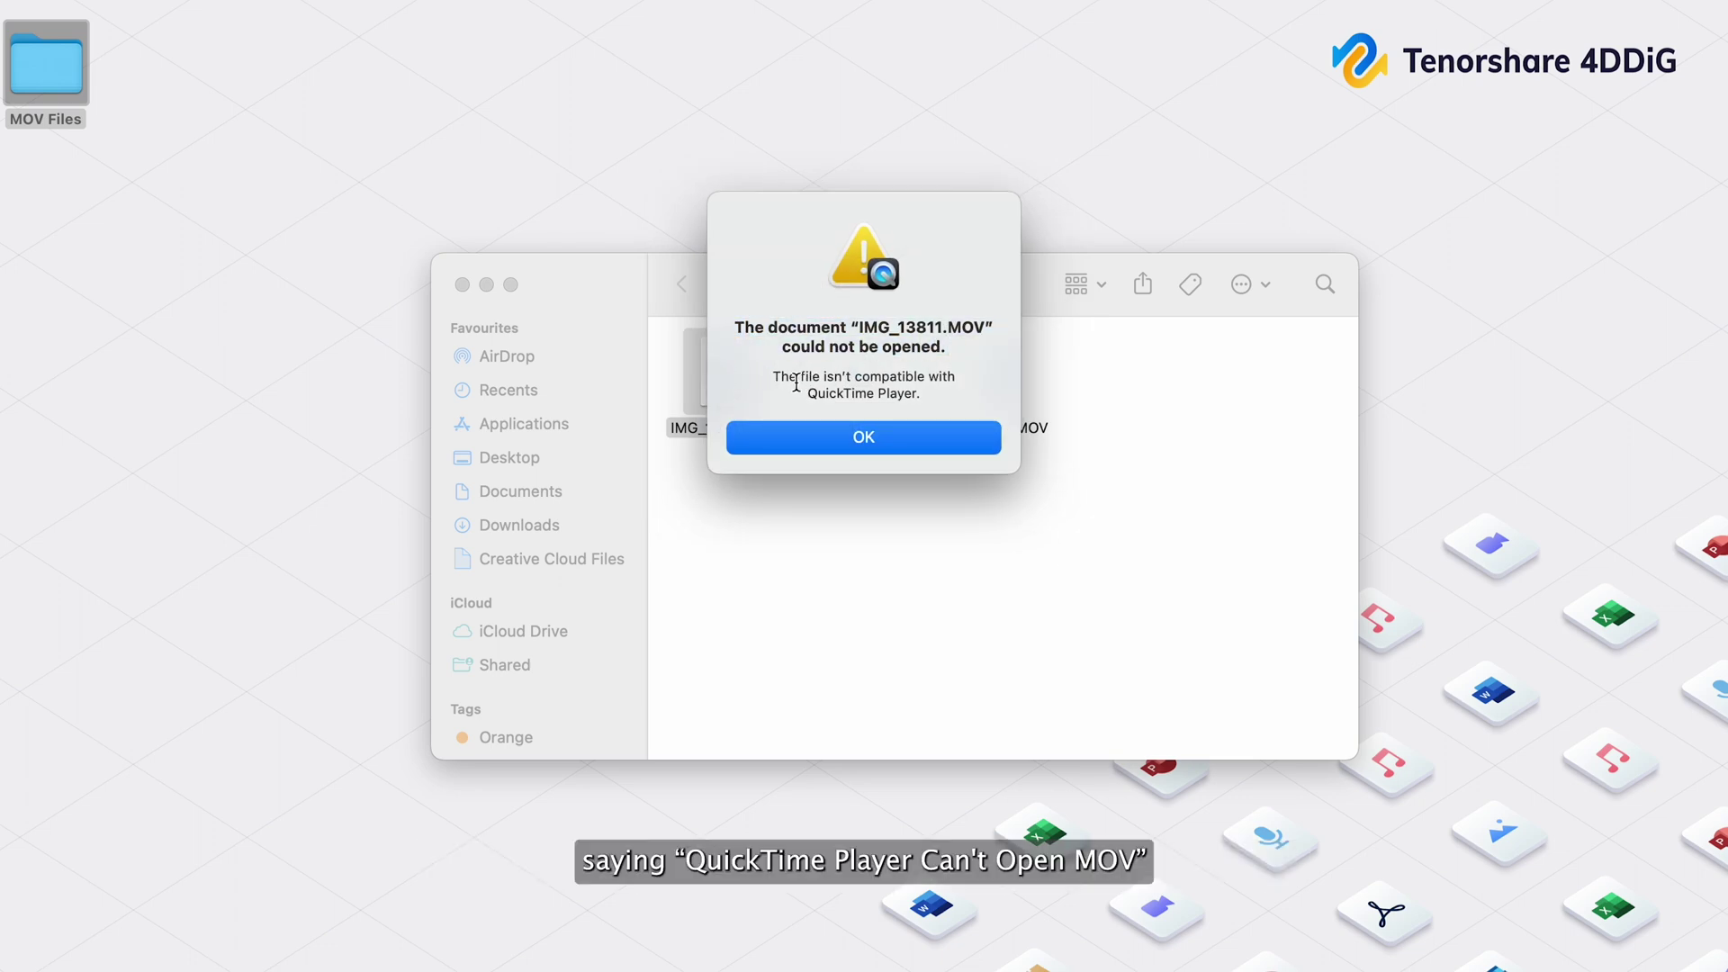
mouse_move(772, 378)
left_mouse_down()
mouse_move(886, 379)
mouse_move(931, 401)
left_mouse_up()
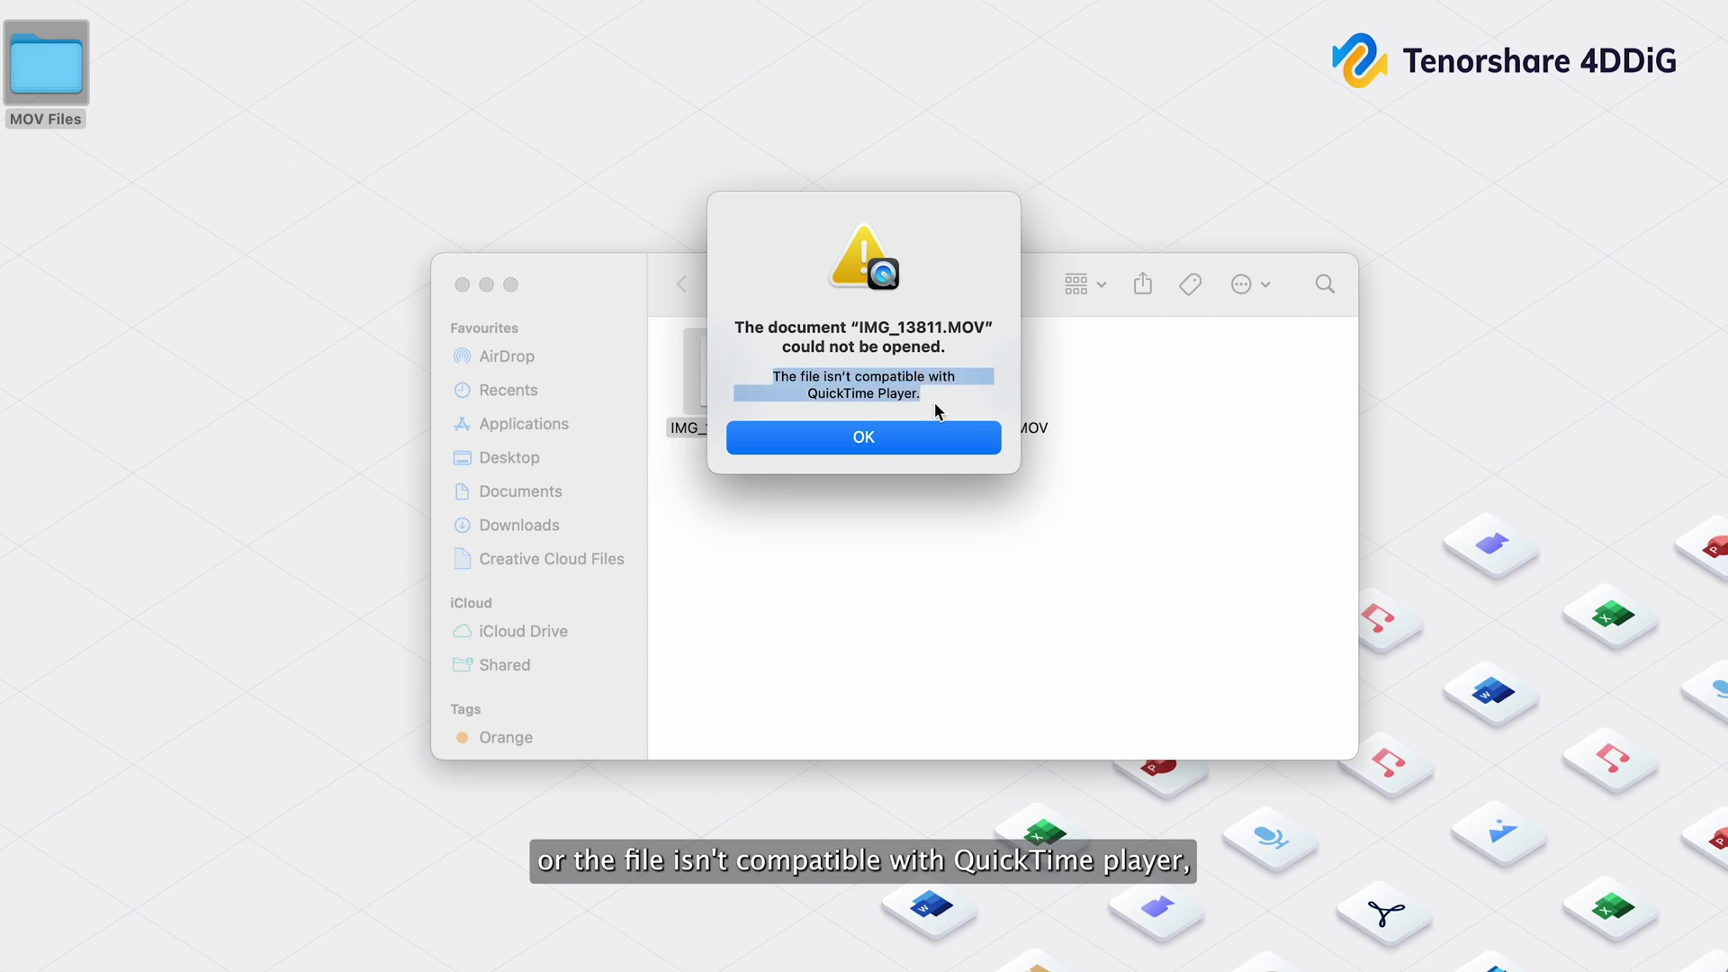
left_click(906, 440)
Try IMG_14171.MOV and IMG_27831.MOV, dismiss their incompatibility errors, and close the folder
left_click(875, 358)
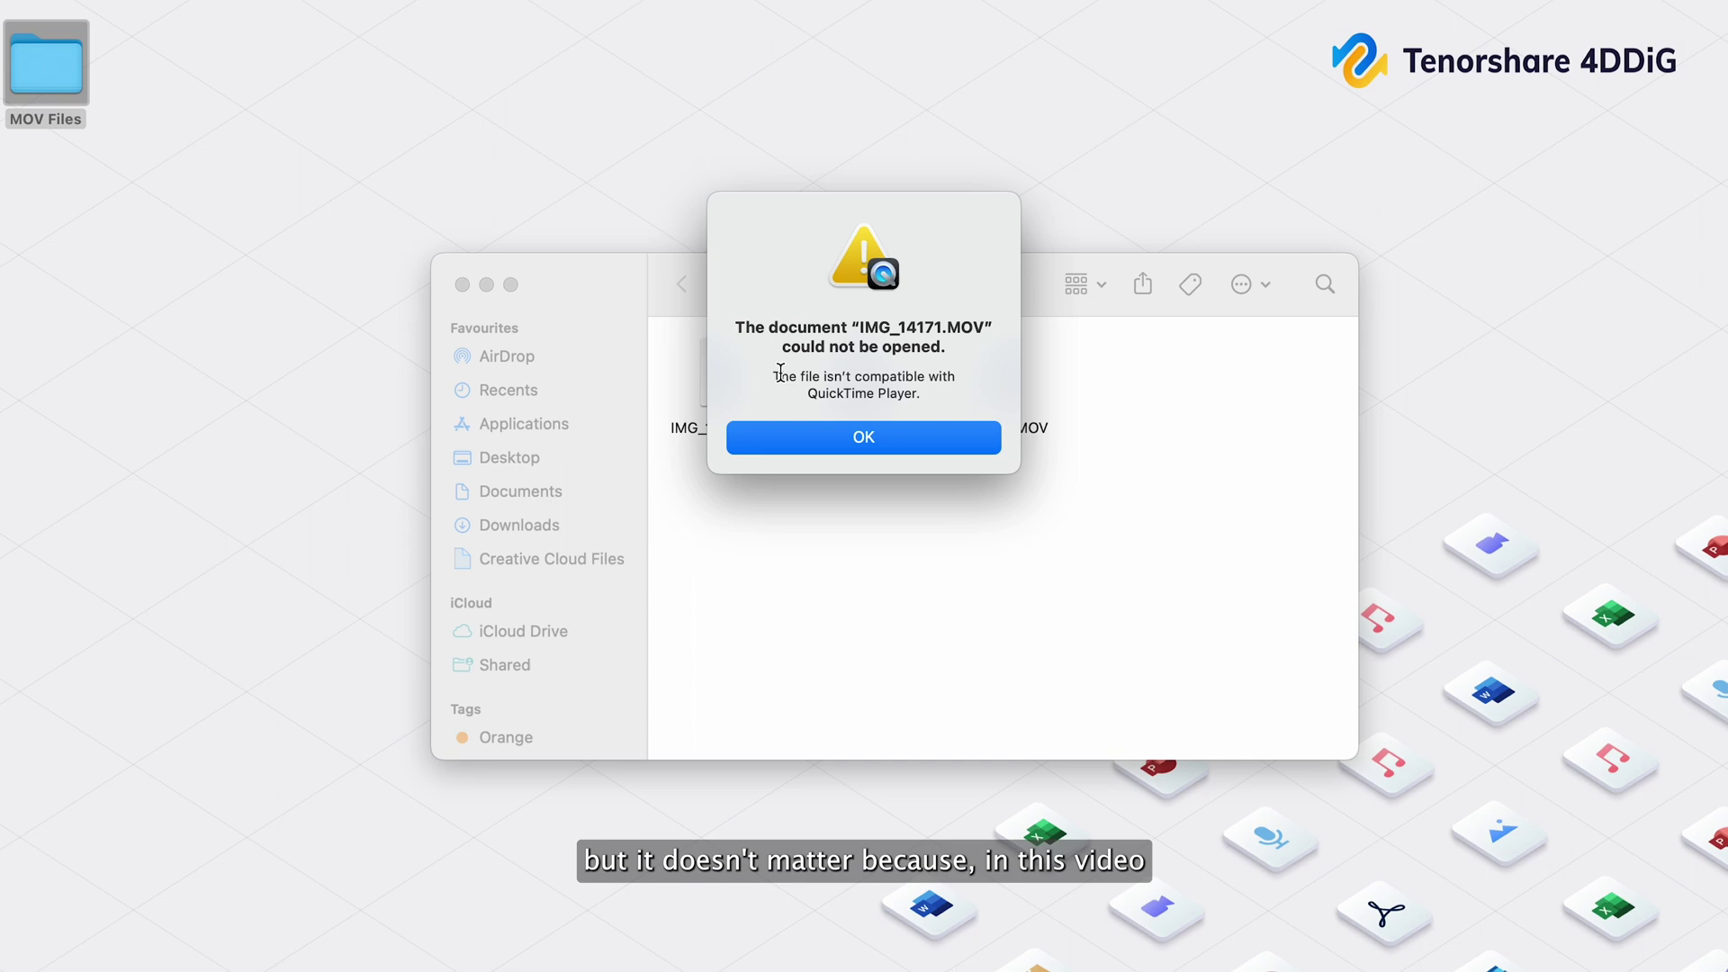
left_click_drag(776, 373, 927, 398)
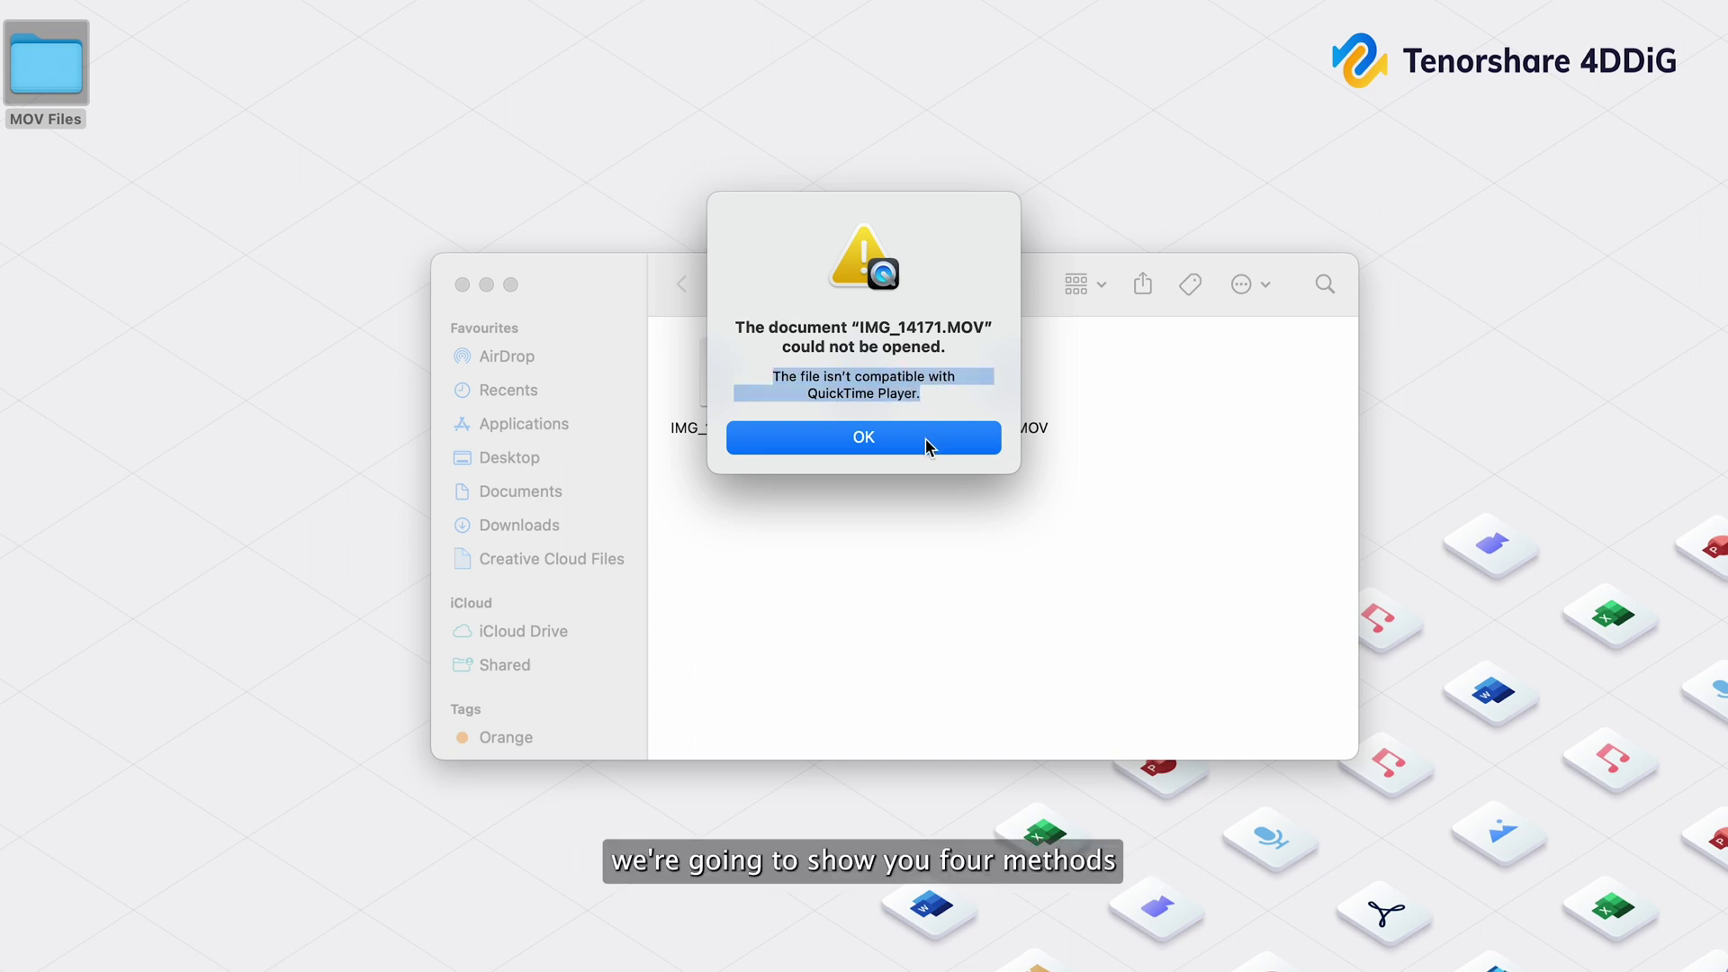
left_click(927, 445)
double_click(998, 383)
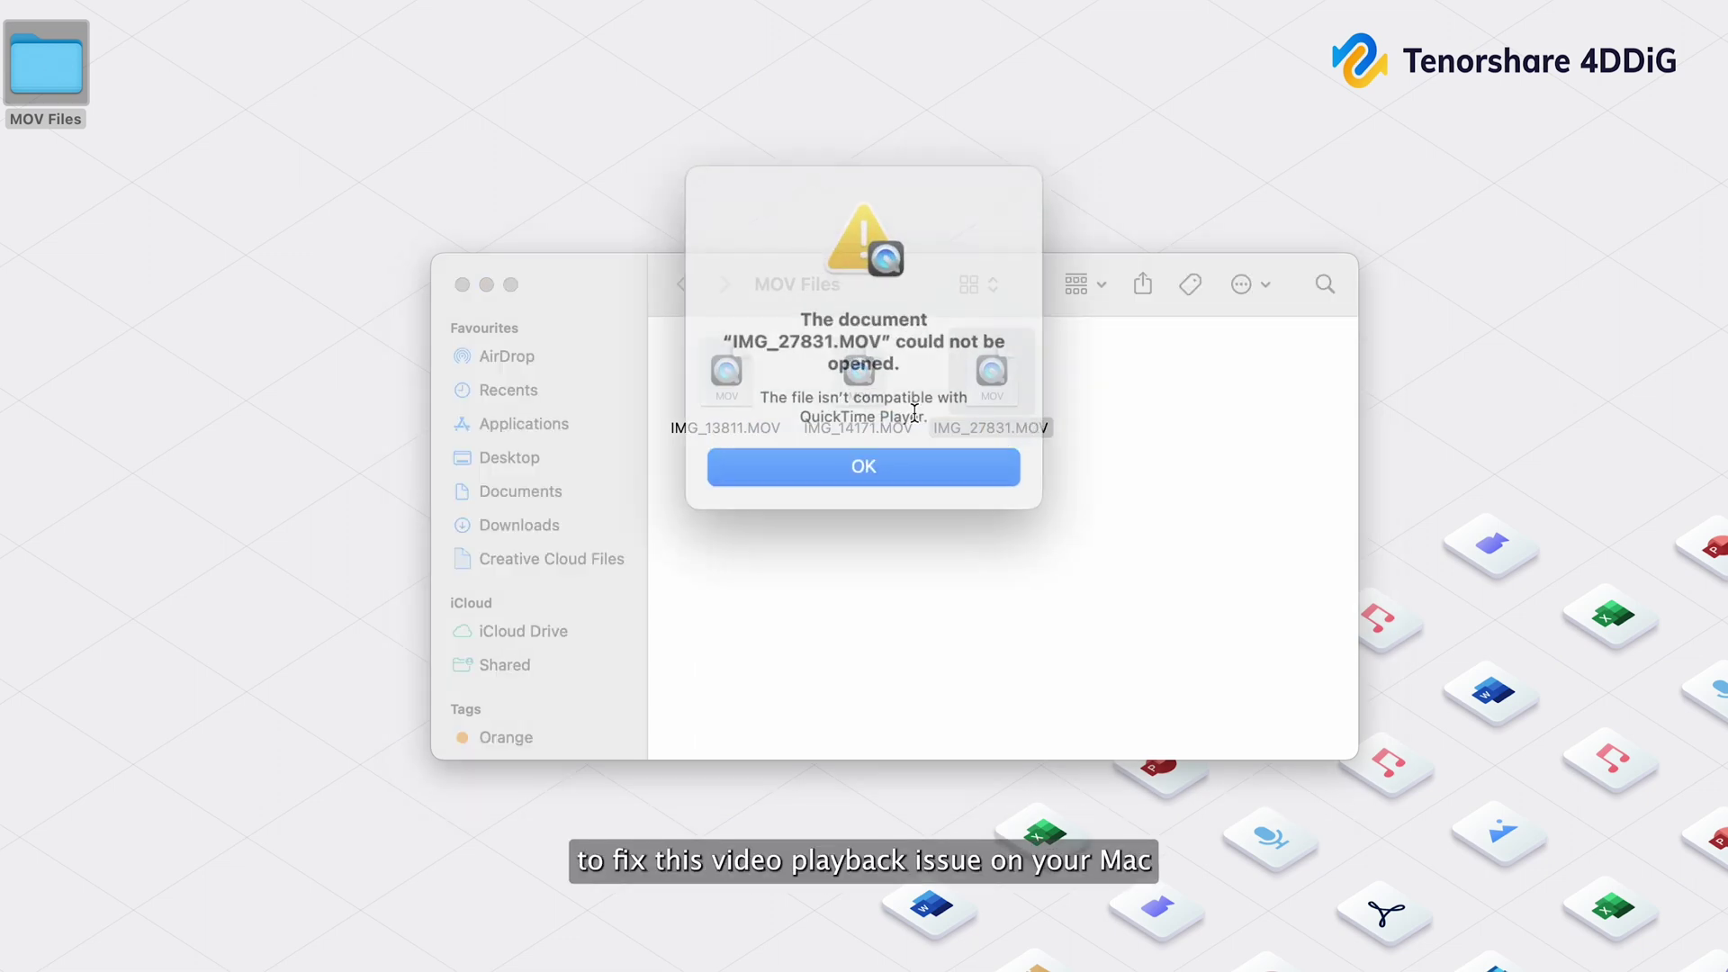
left_click_drag(769, 393, 972, 405)
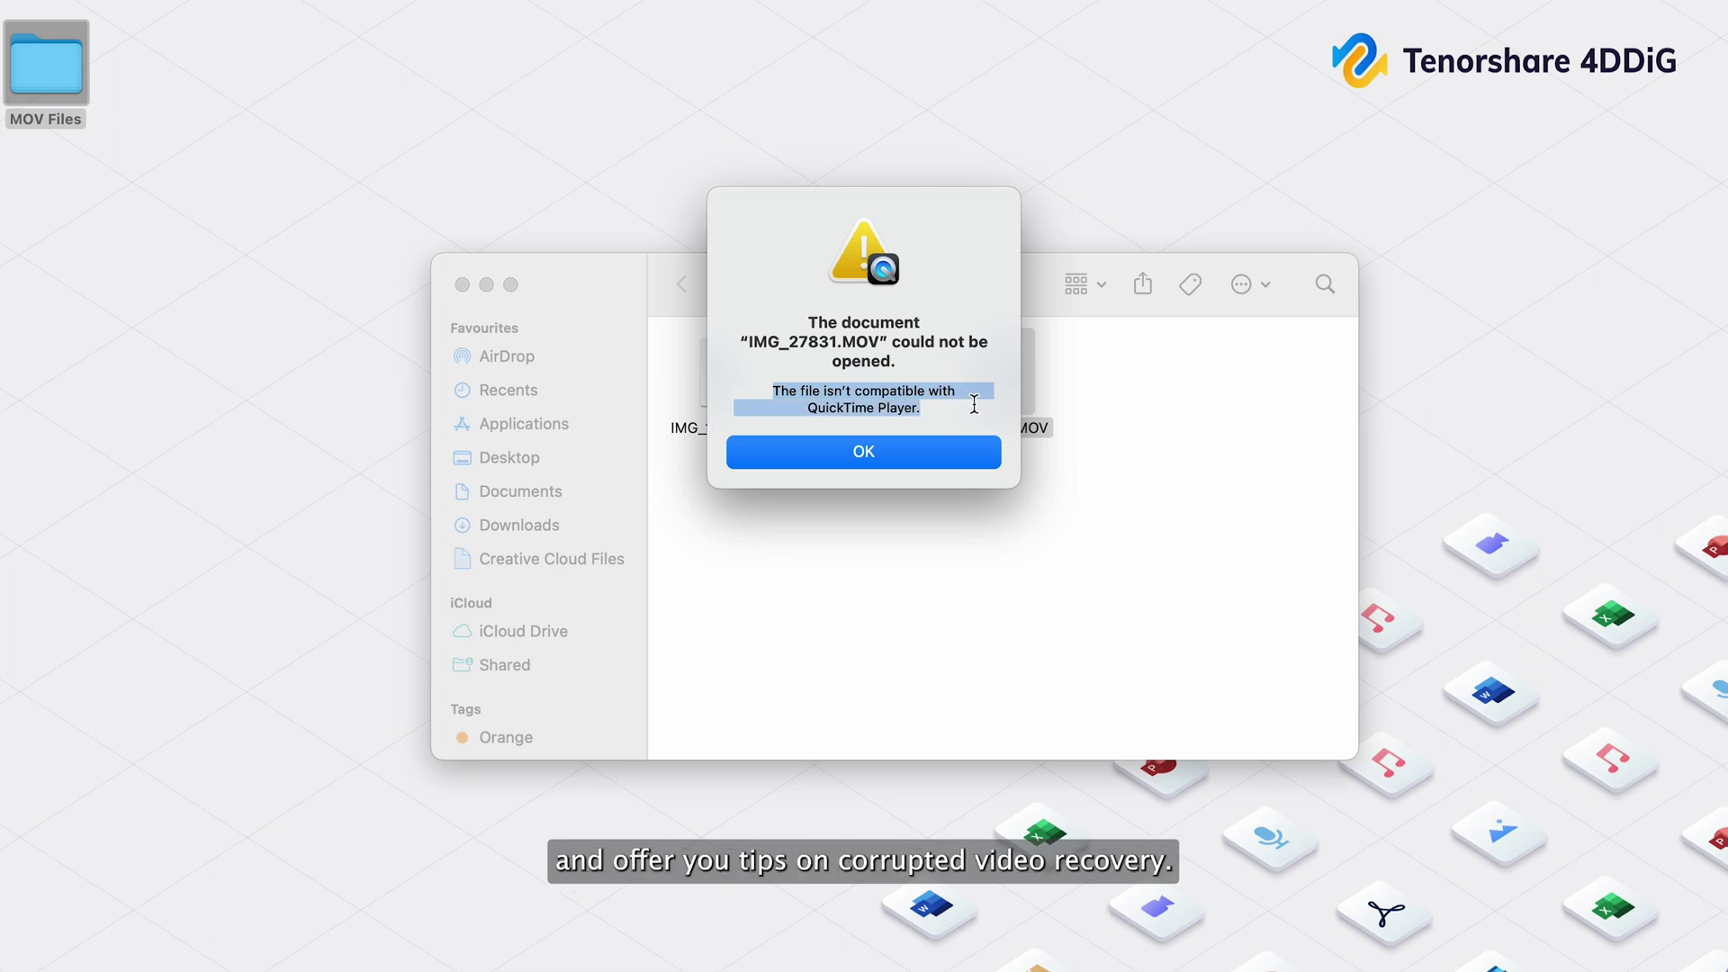
left_click(973, 404)
left_click(922, 452)
left_click(874, 484)
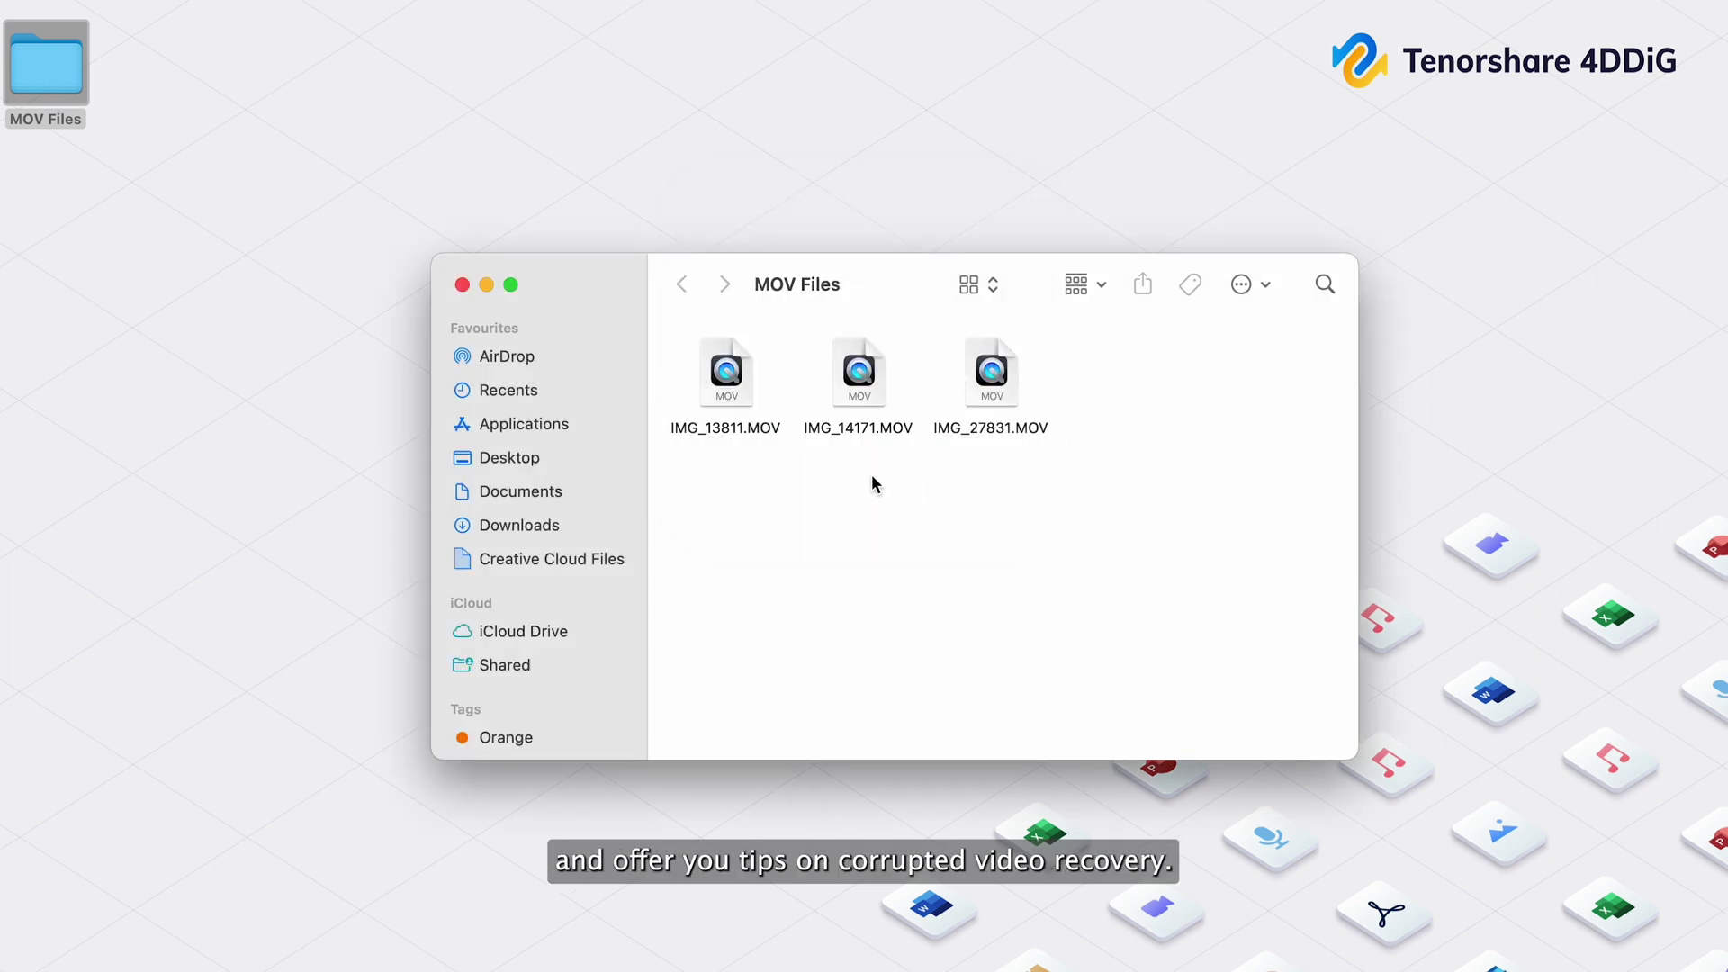
left_click(462, 285)
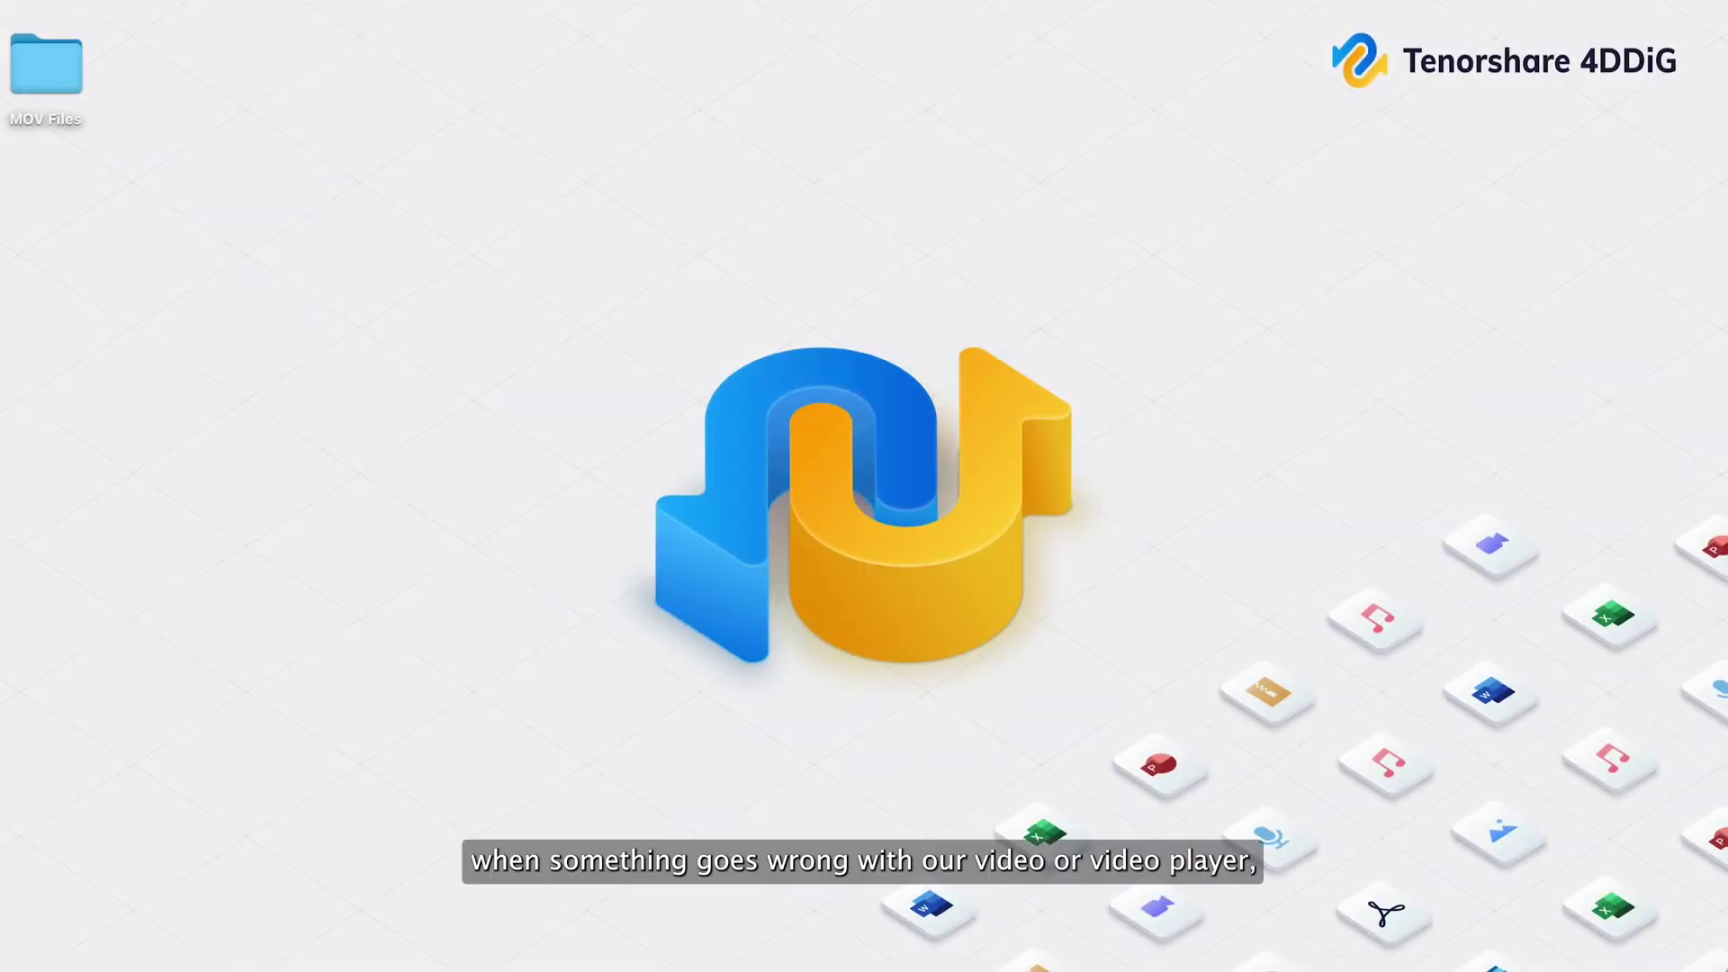
Reopen MOV Files and select all three MOV files, then deselect them and close the folder
double_click(48, 61)
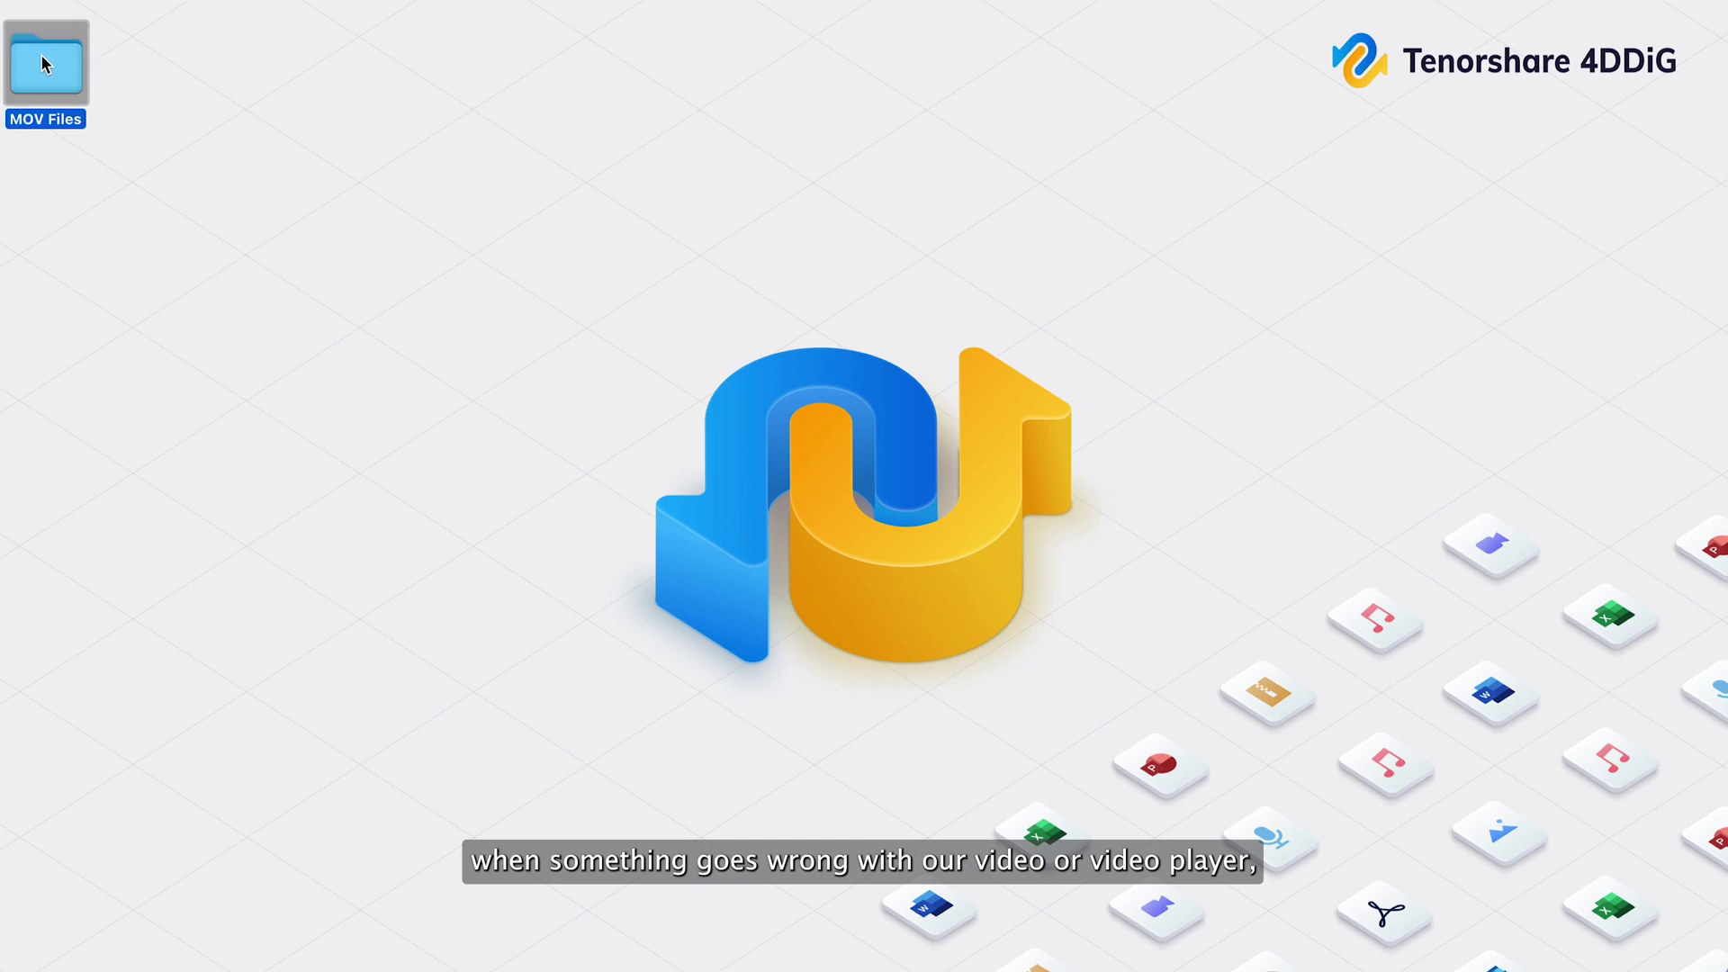
left_click_drag(1130, 524, 724, 396)
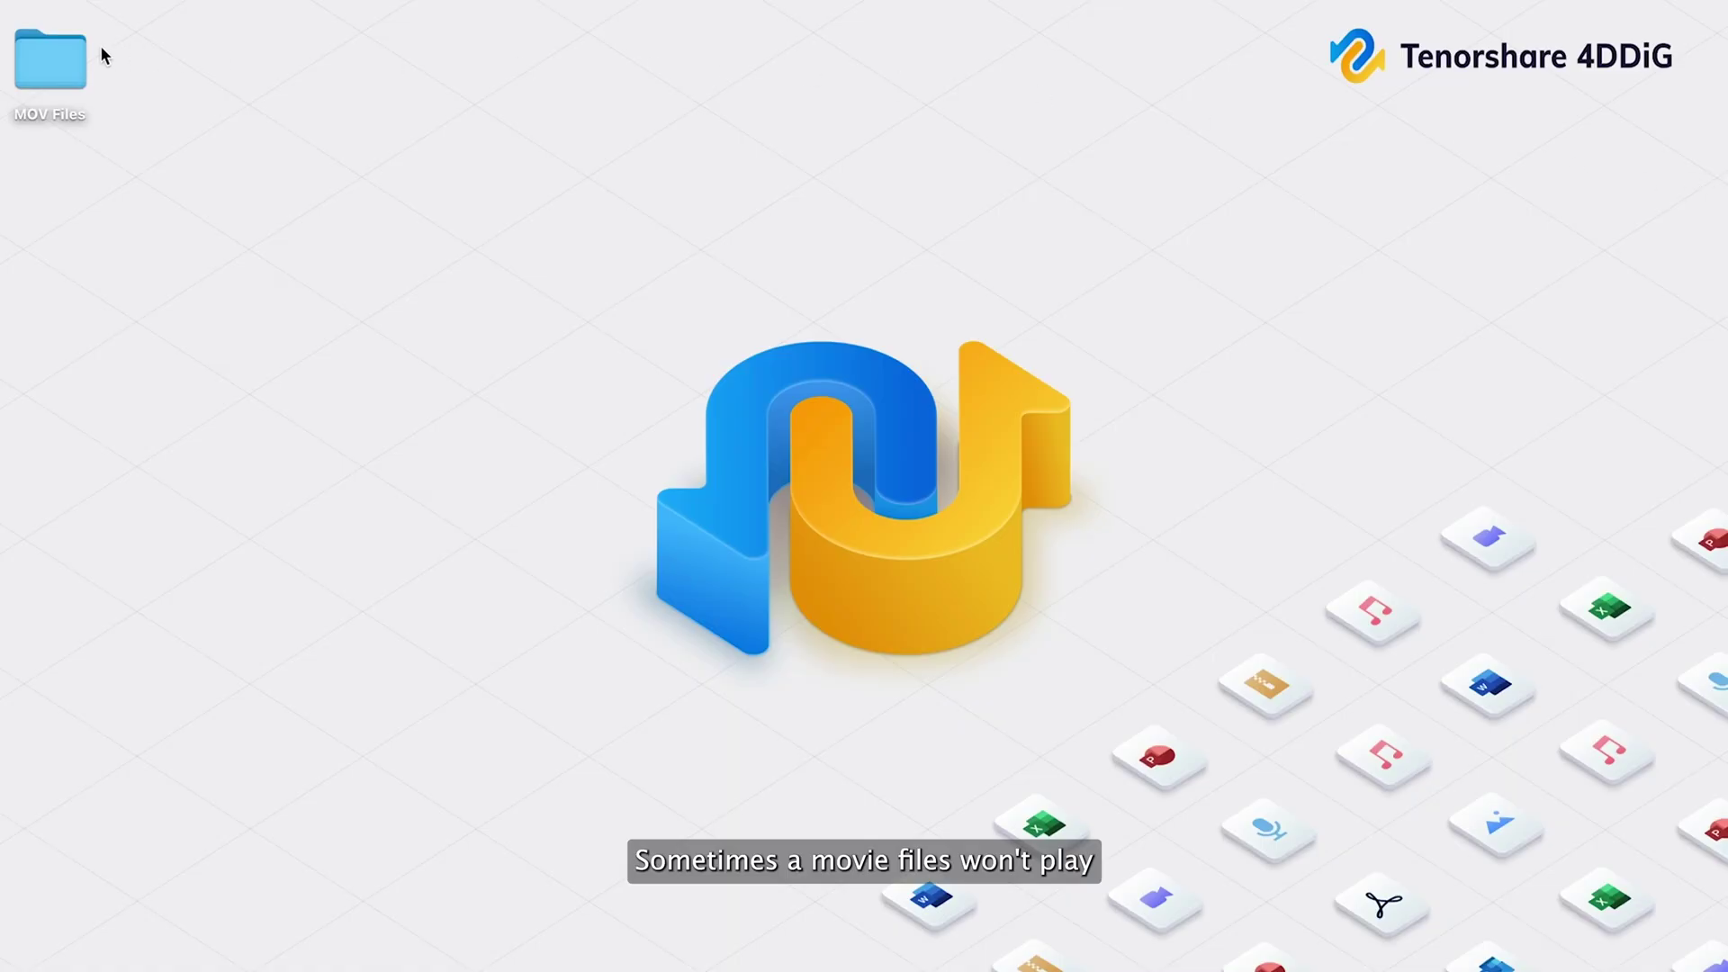
double_click(63, 59)
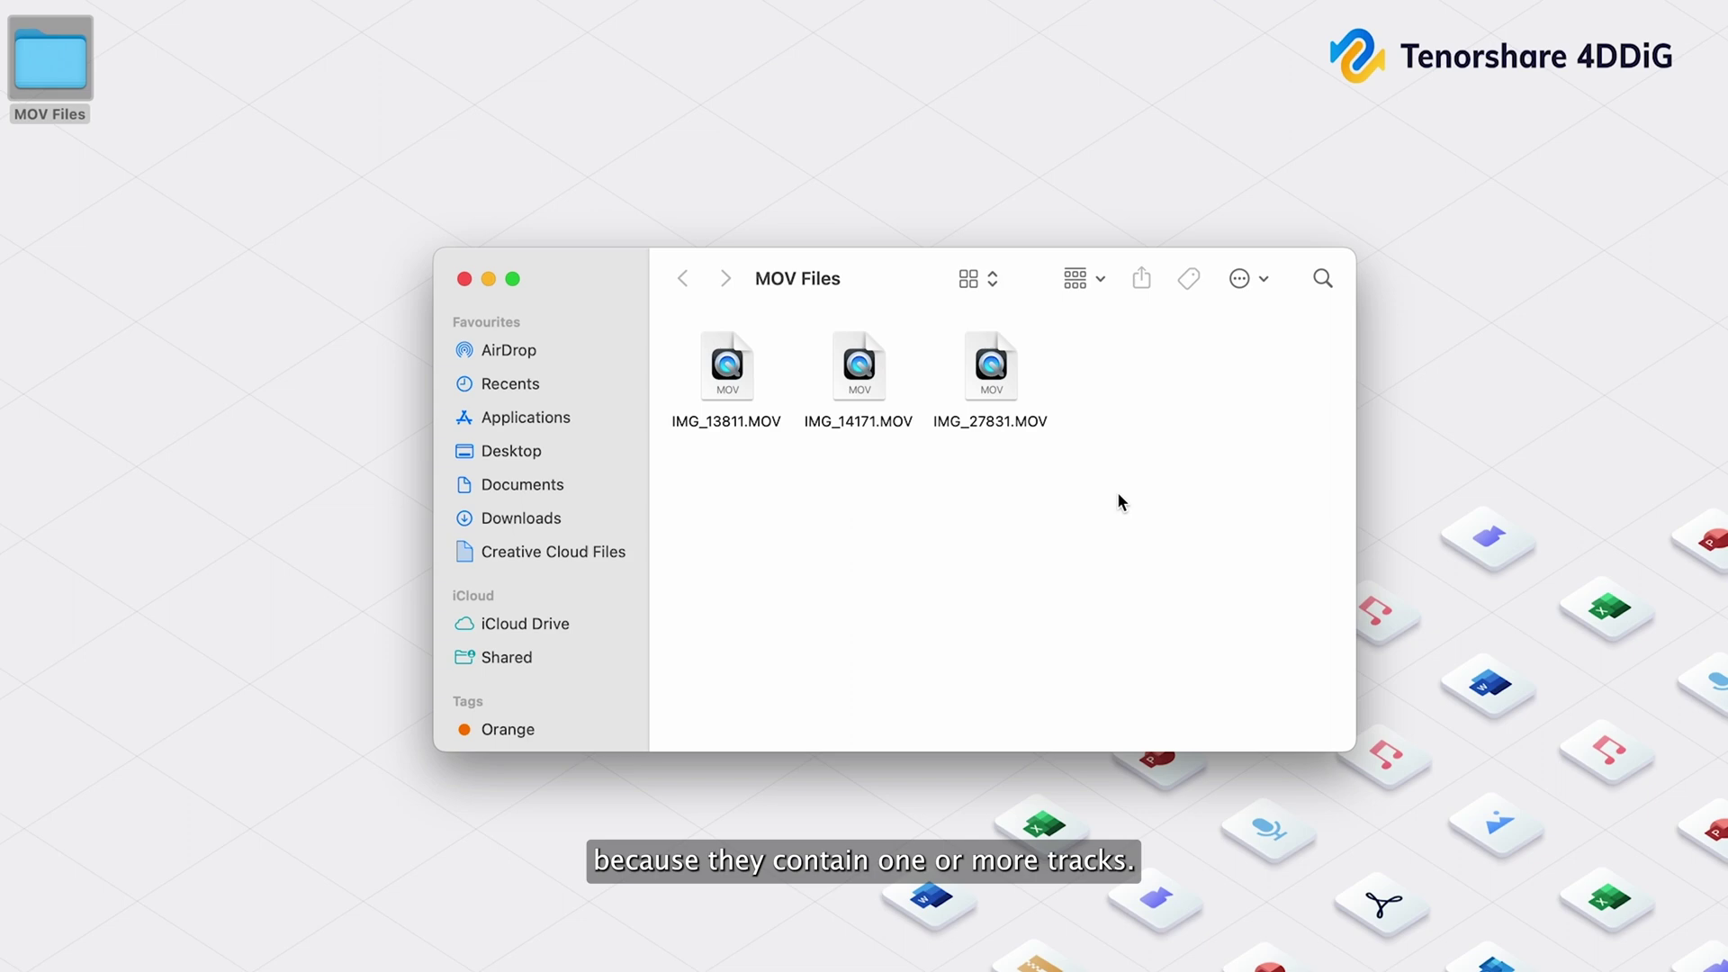
mouse_move(1118, 501)
left_mouse_down()
mouse_move(792, 331)
mouse_move(765, 351)
left_mouse_up()
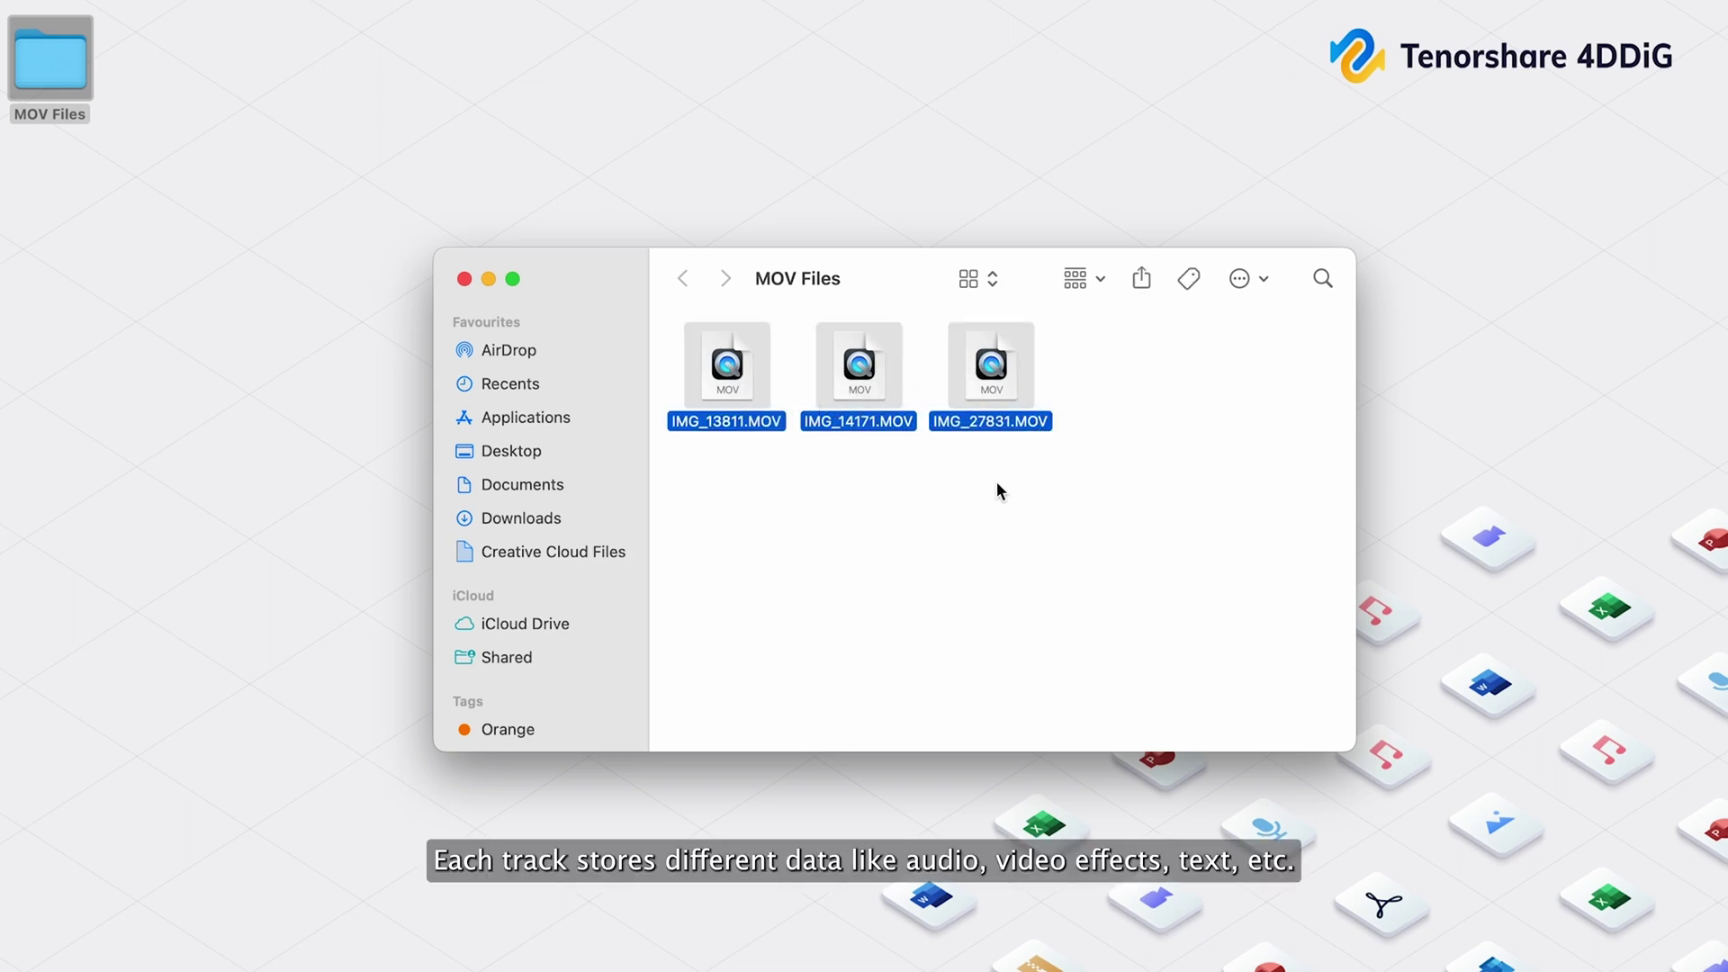
left_click(973, 541)
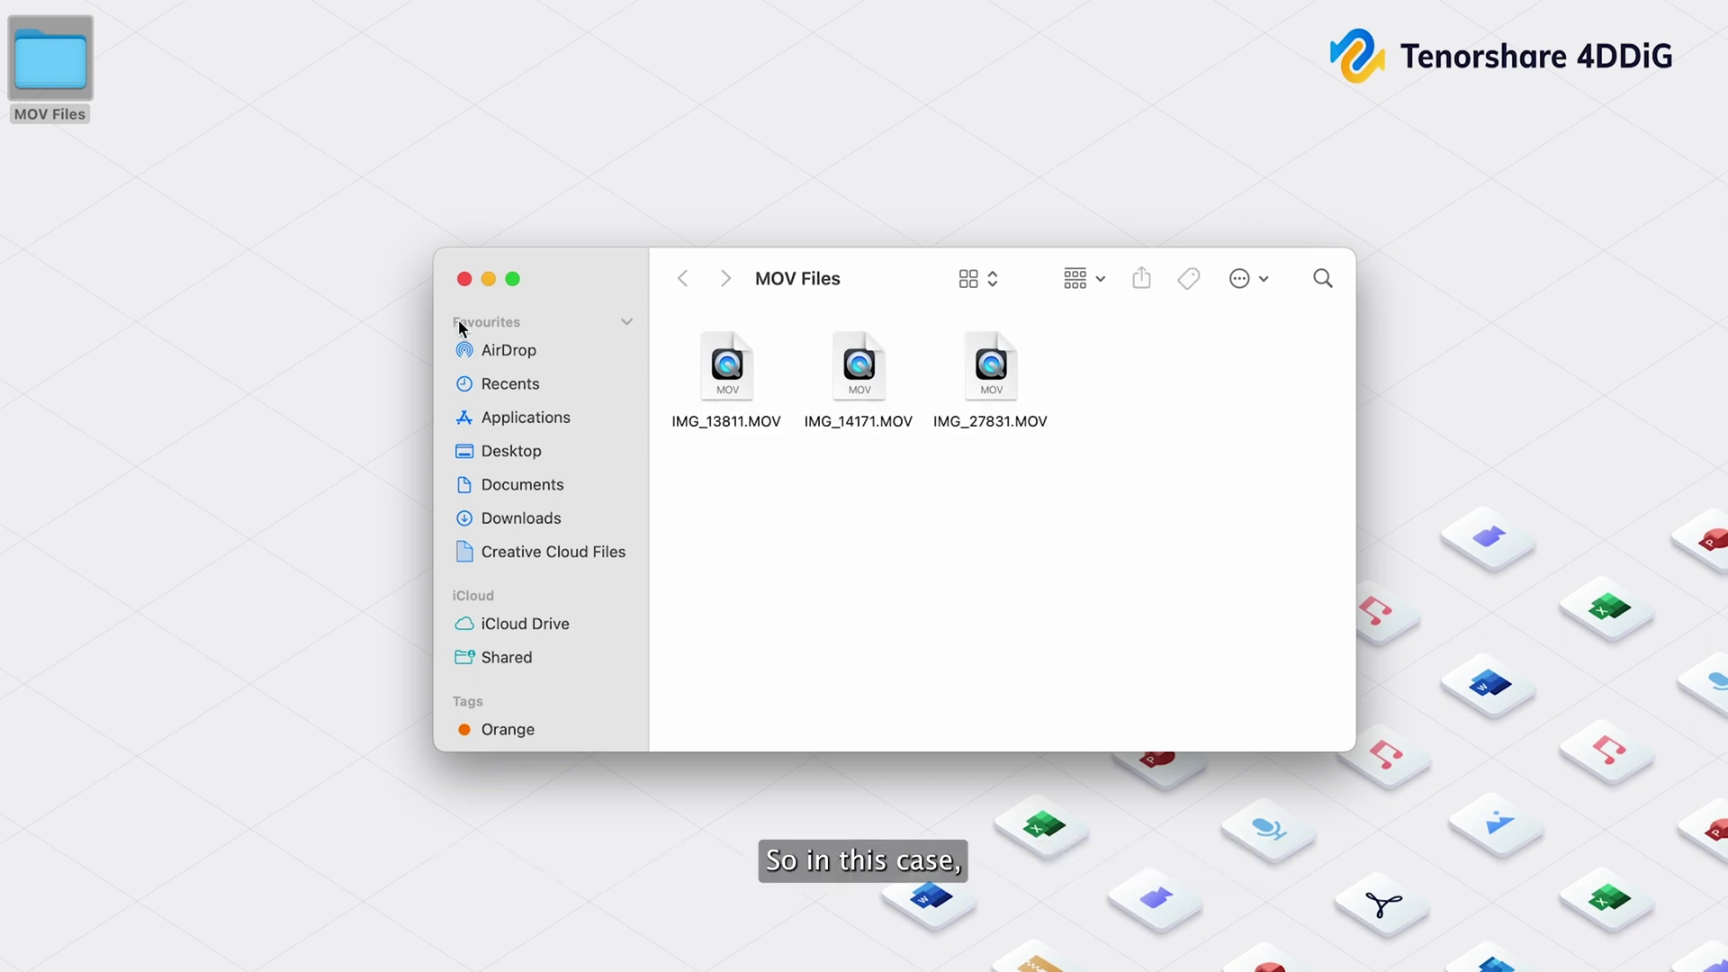
left_click(464, 279)
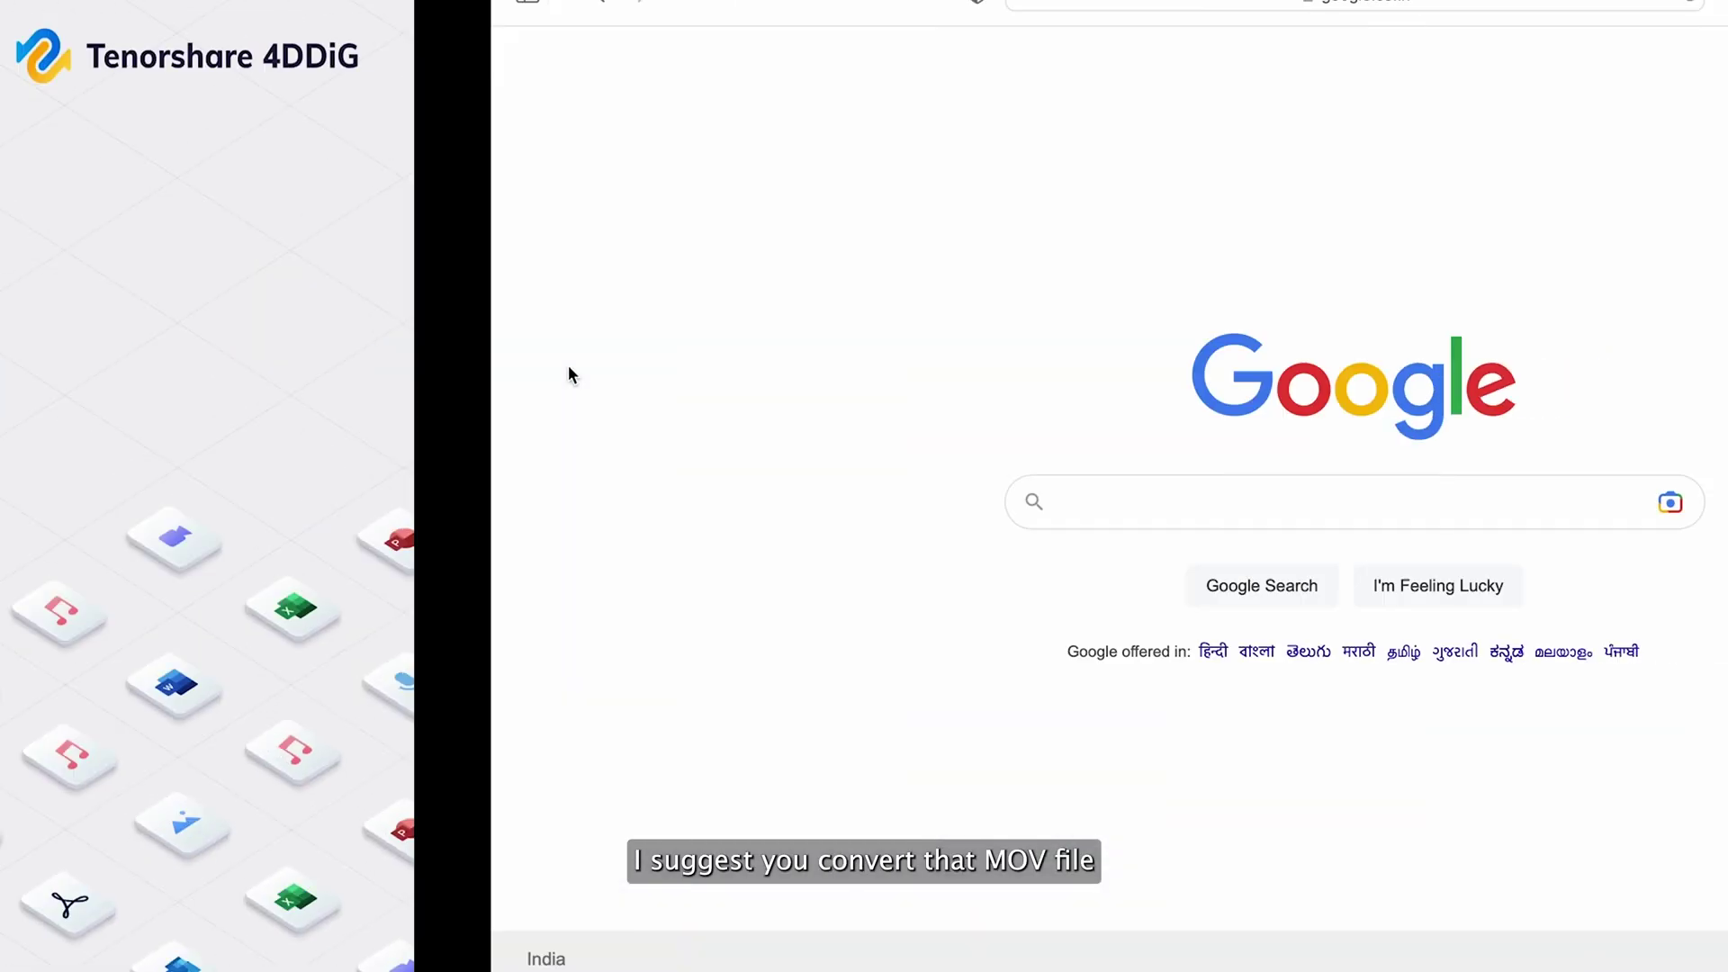
Search Google for "mov file converter" and scroll through the results
type("mo")
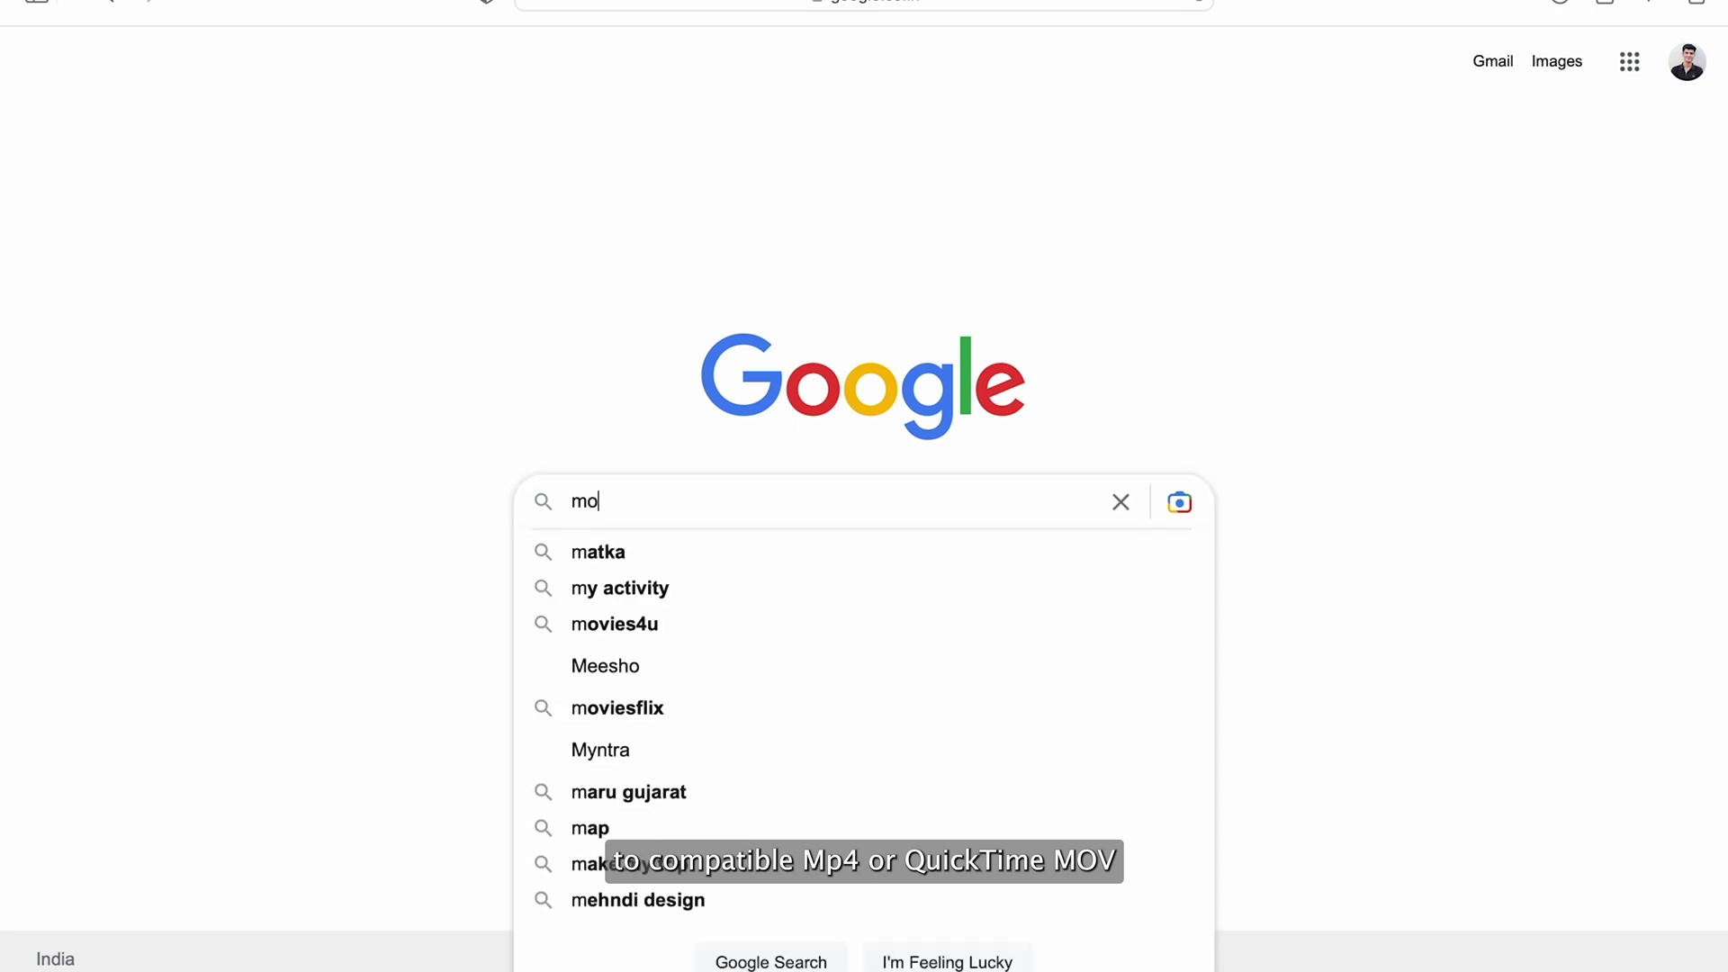
type("v file conver")
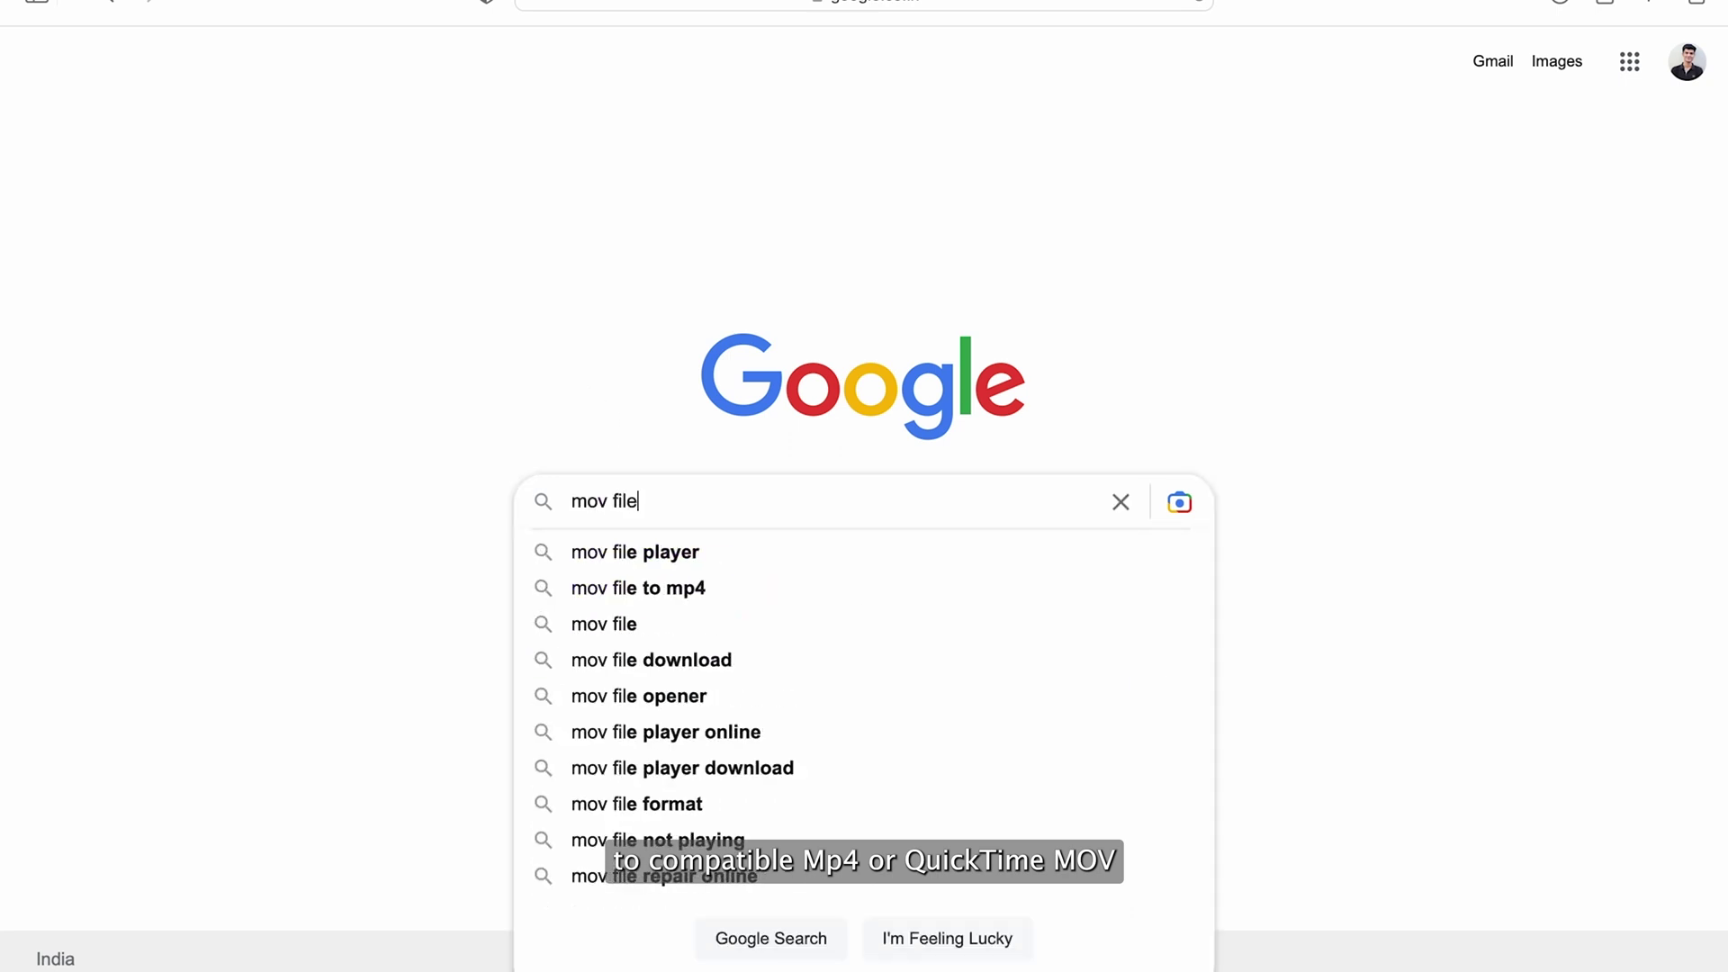
type("ter")
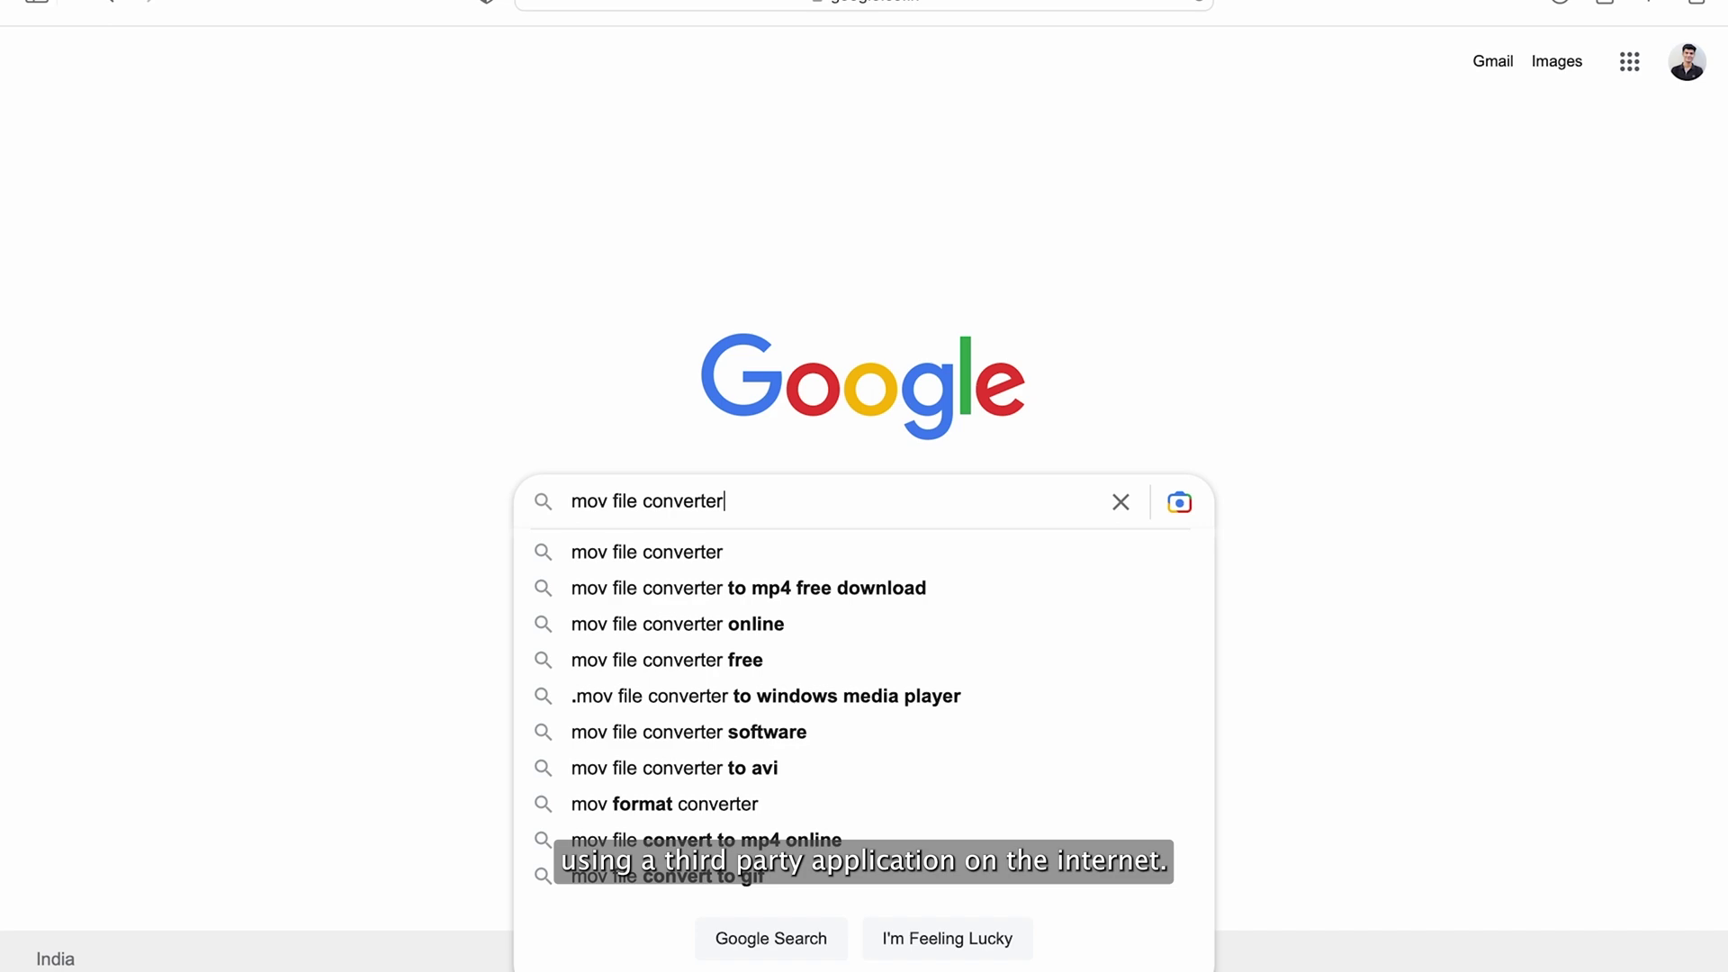
key("Return")
scroll(1141, 640, "down", 6)
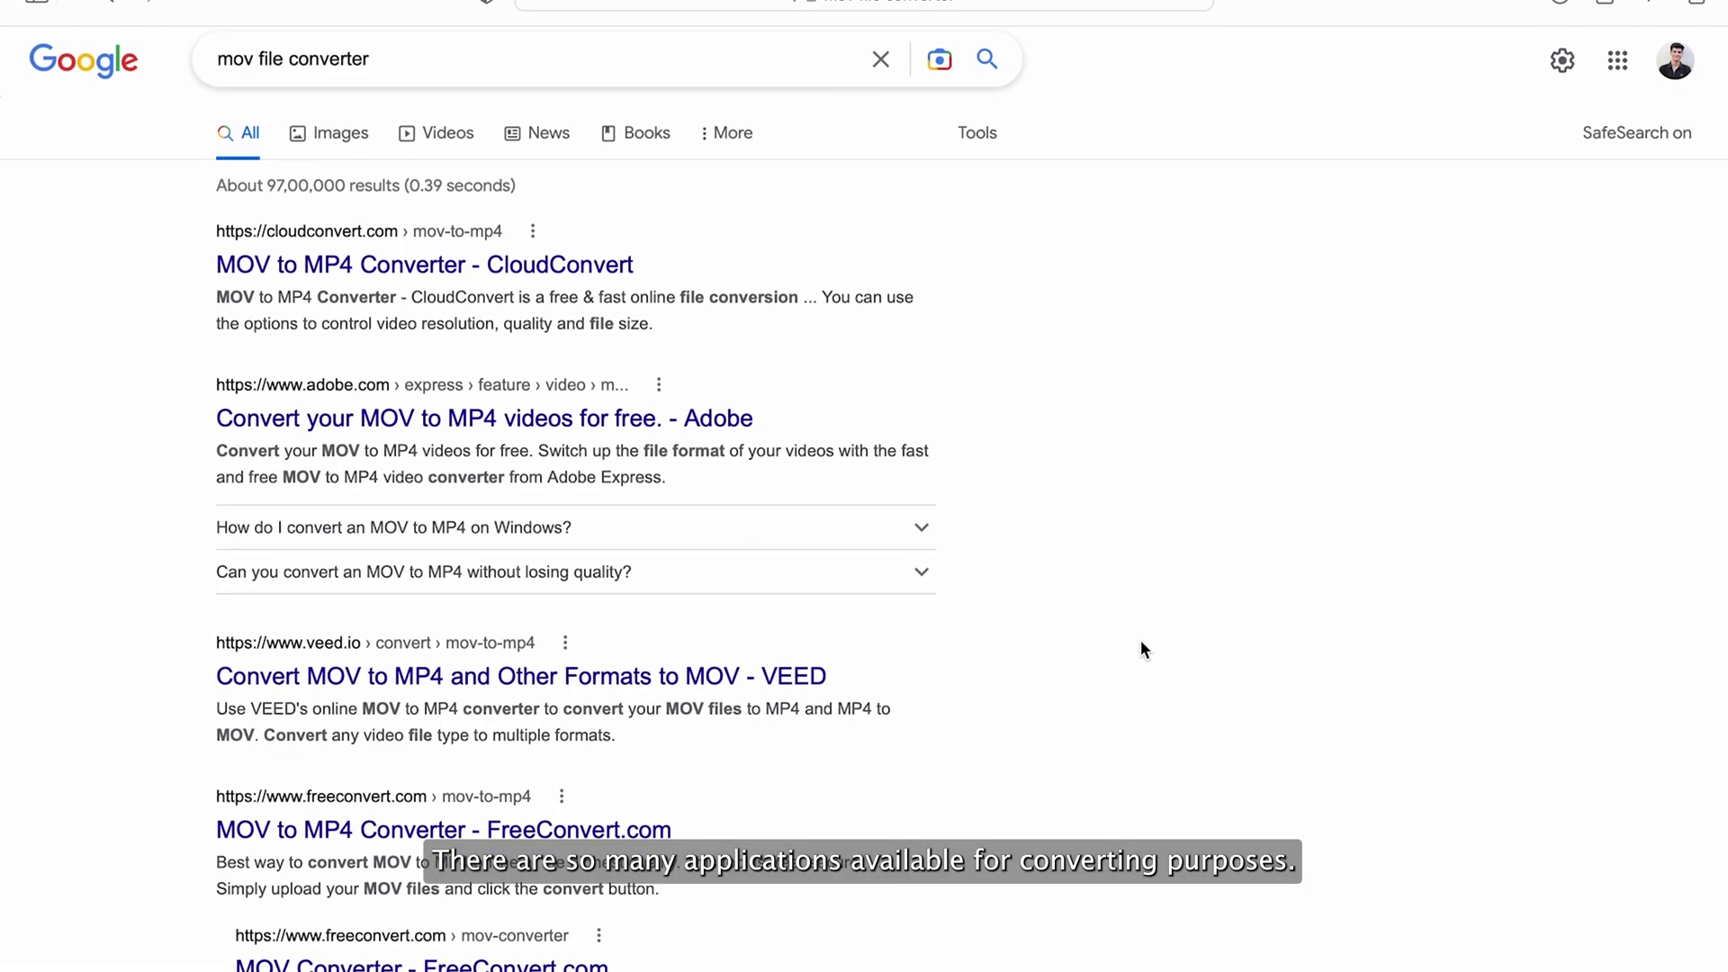
scroll(1141, 639, "down", 6)
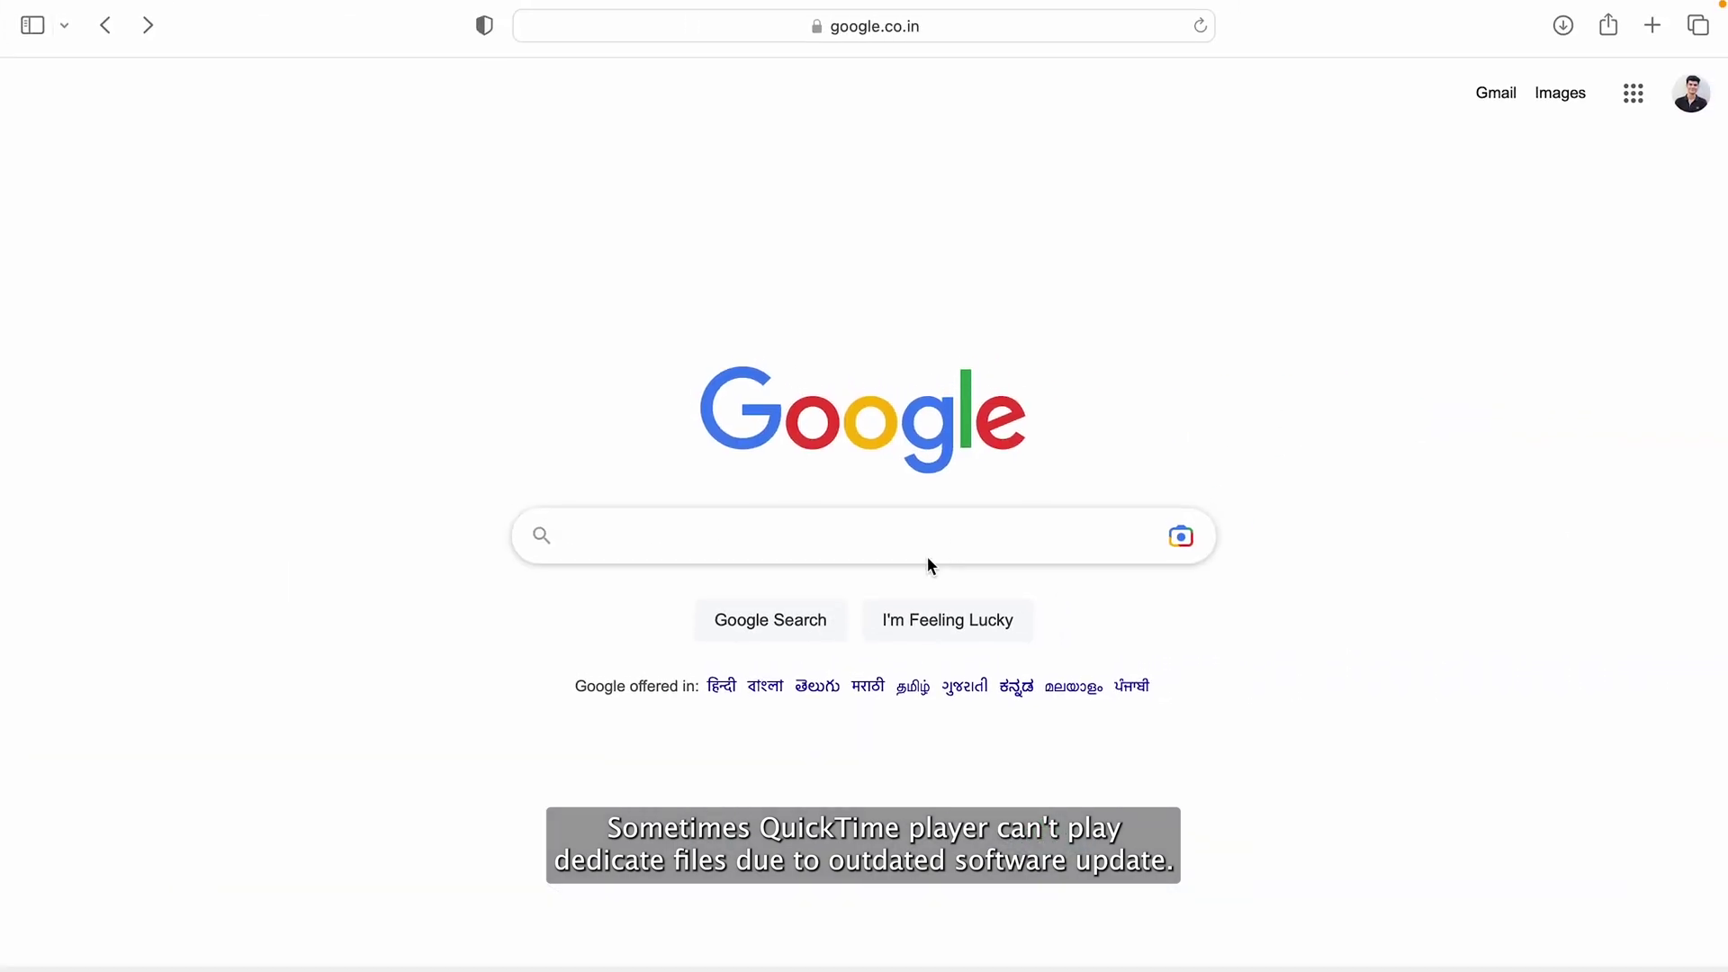
Search for QuickTime Player updates, open Apple's QuickTime downloads page, and download a release
left_click(910, 540)
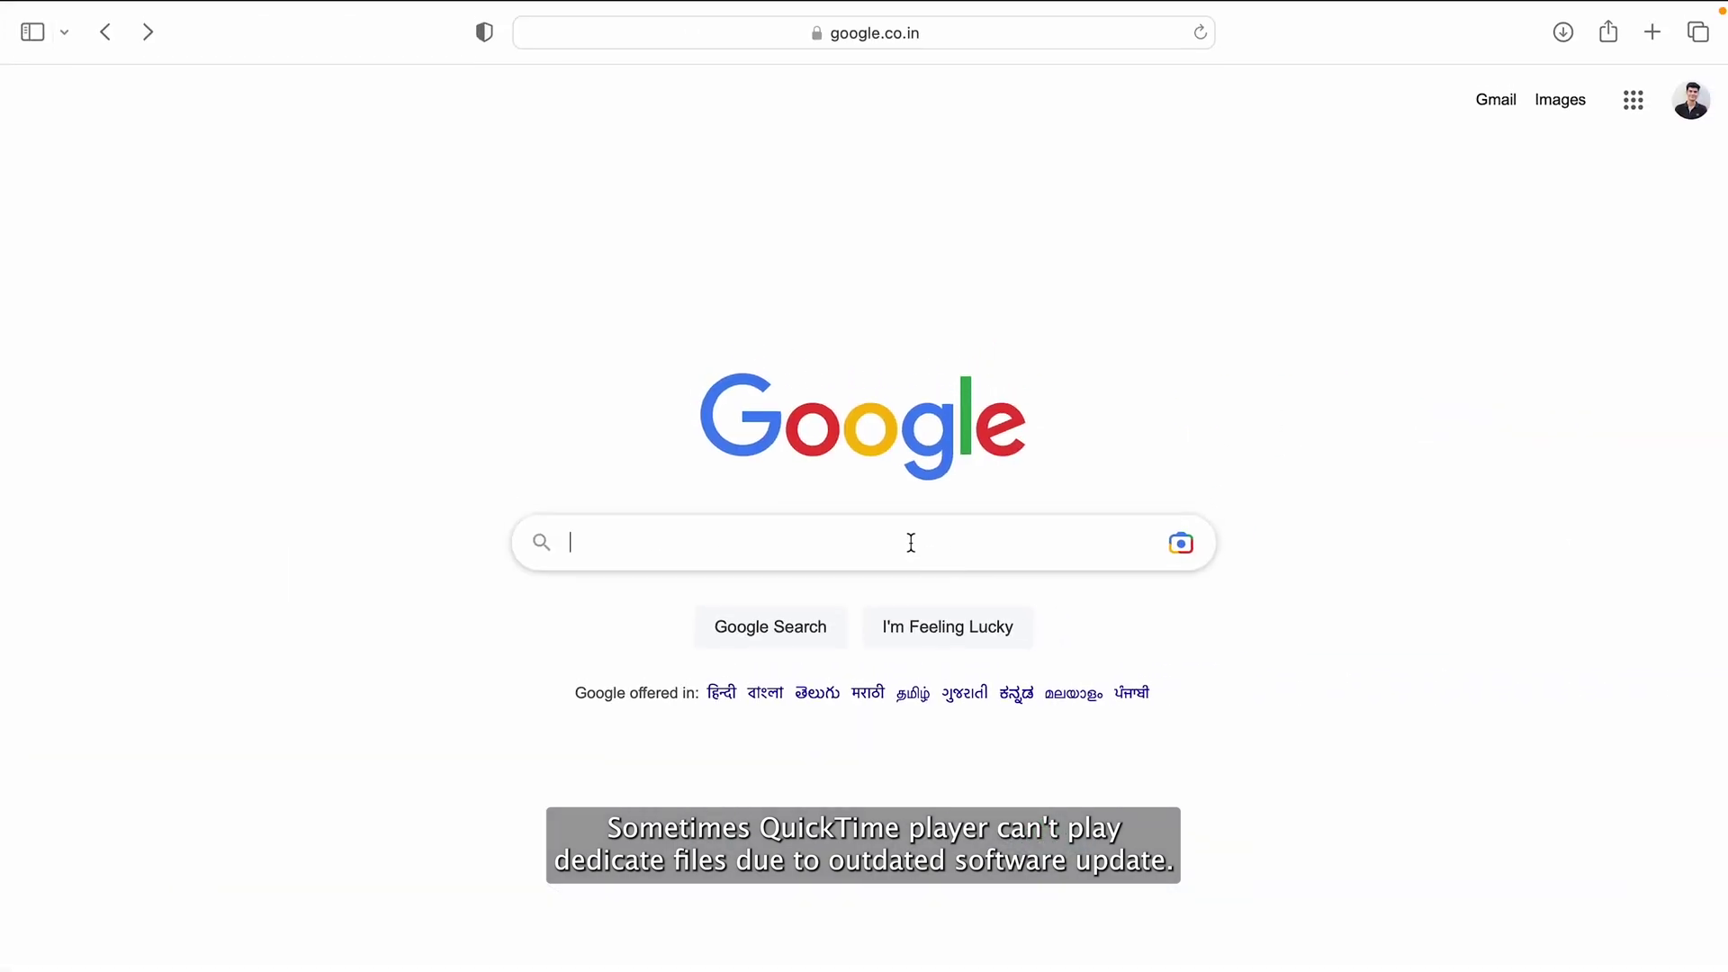
left_click(649, 597)
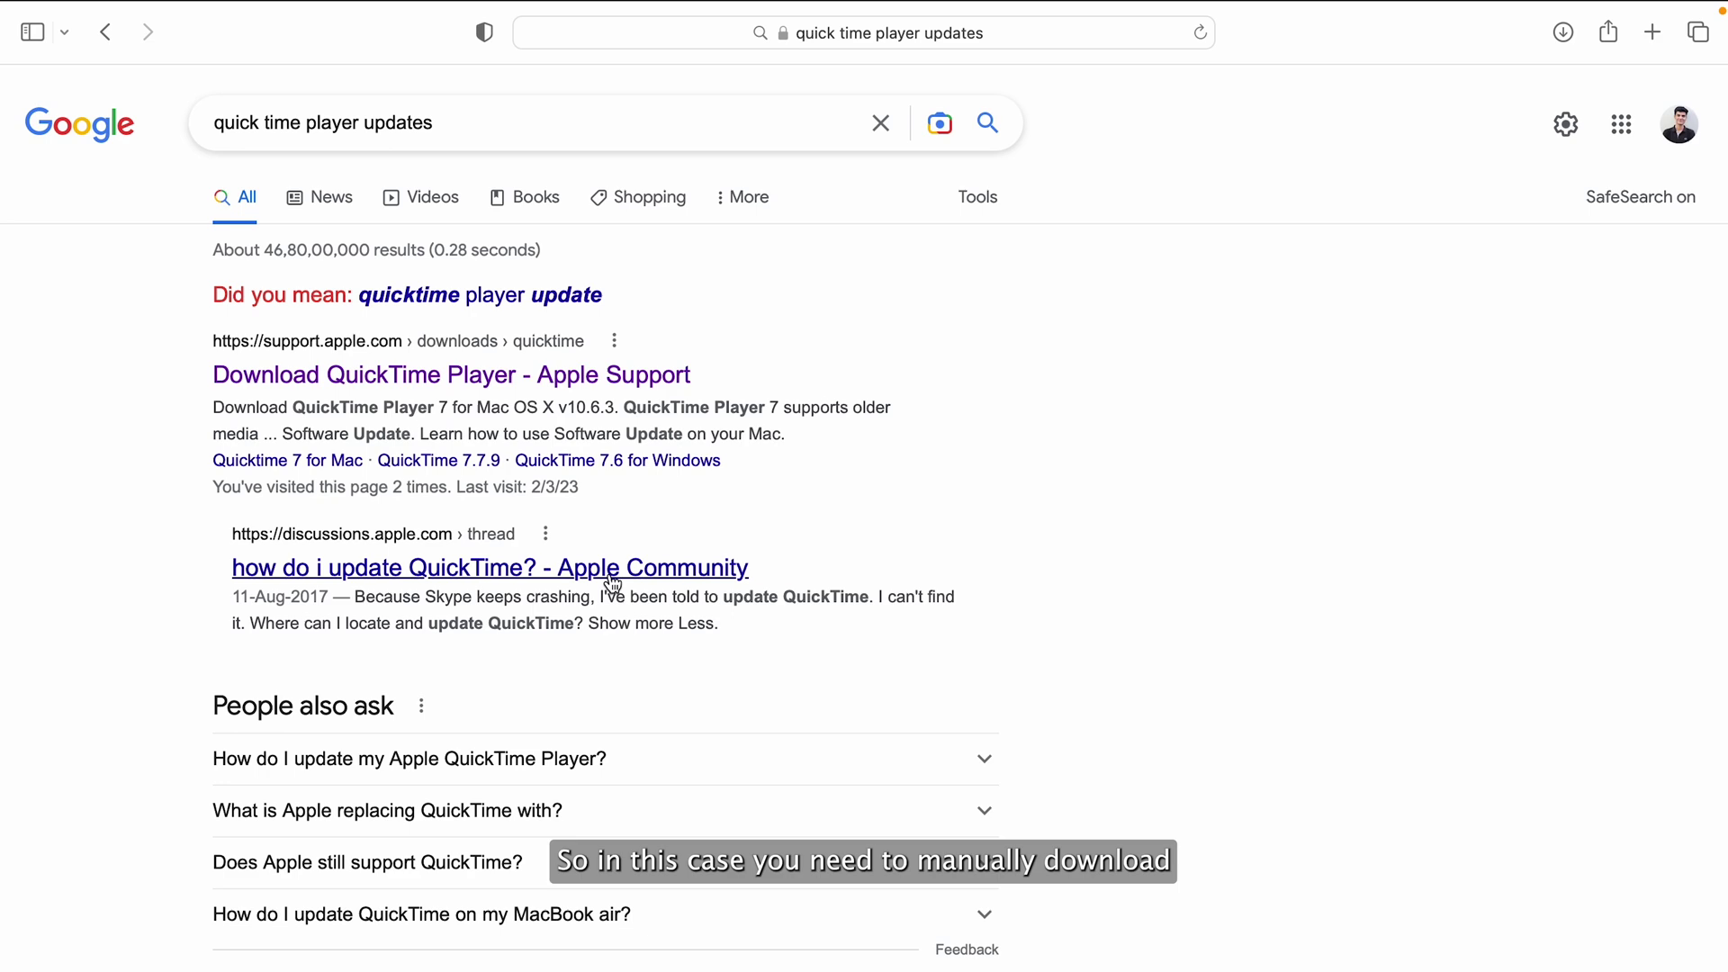
left_click(322, 378)
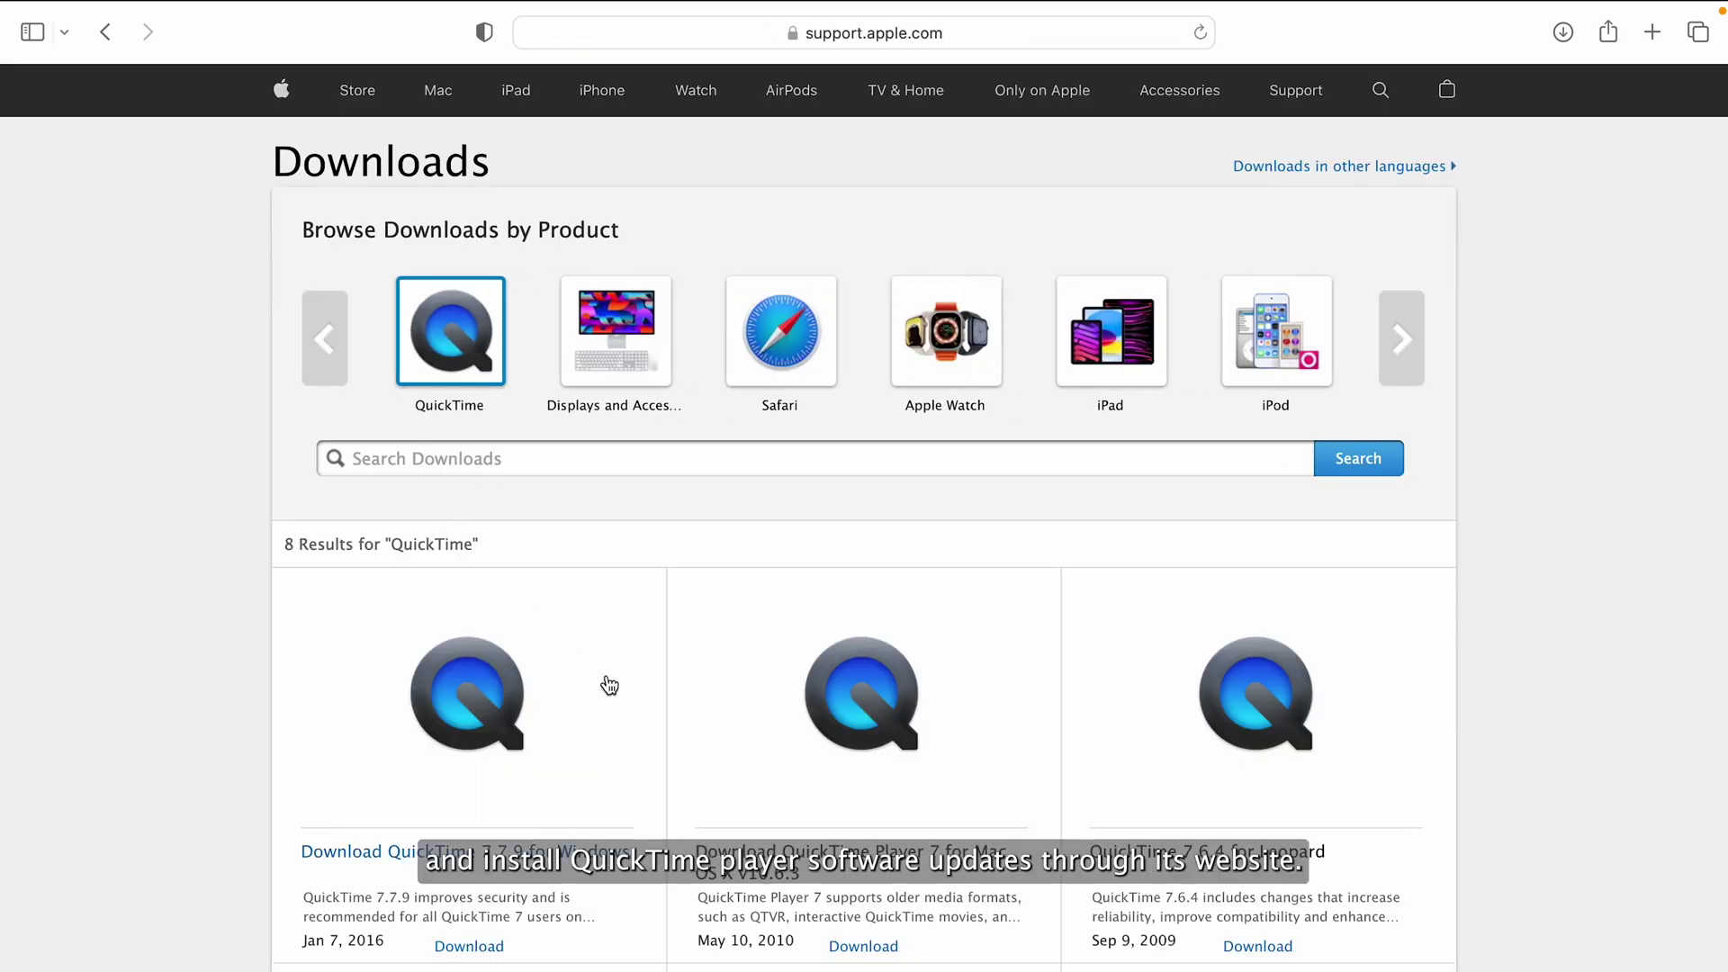
scroll(605, 684, "down", 4)
scroll(609, 685, "down", 7)
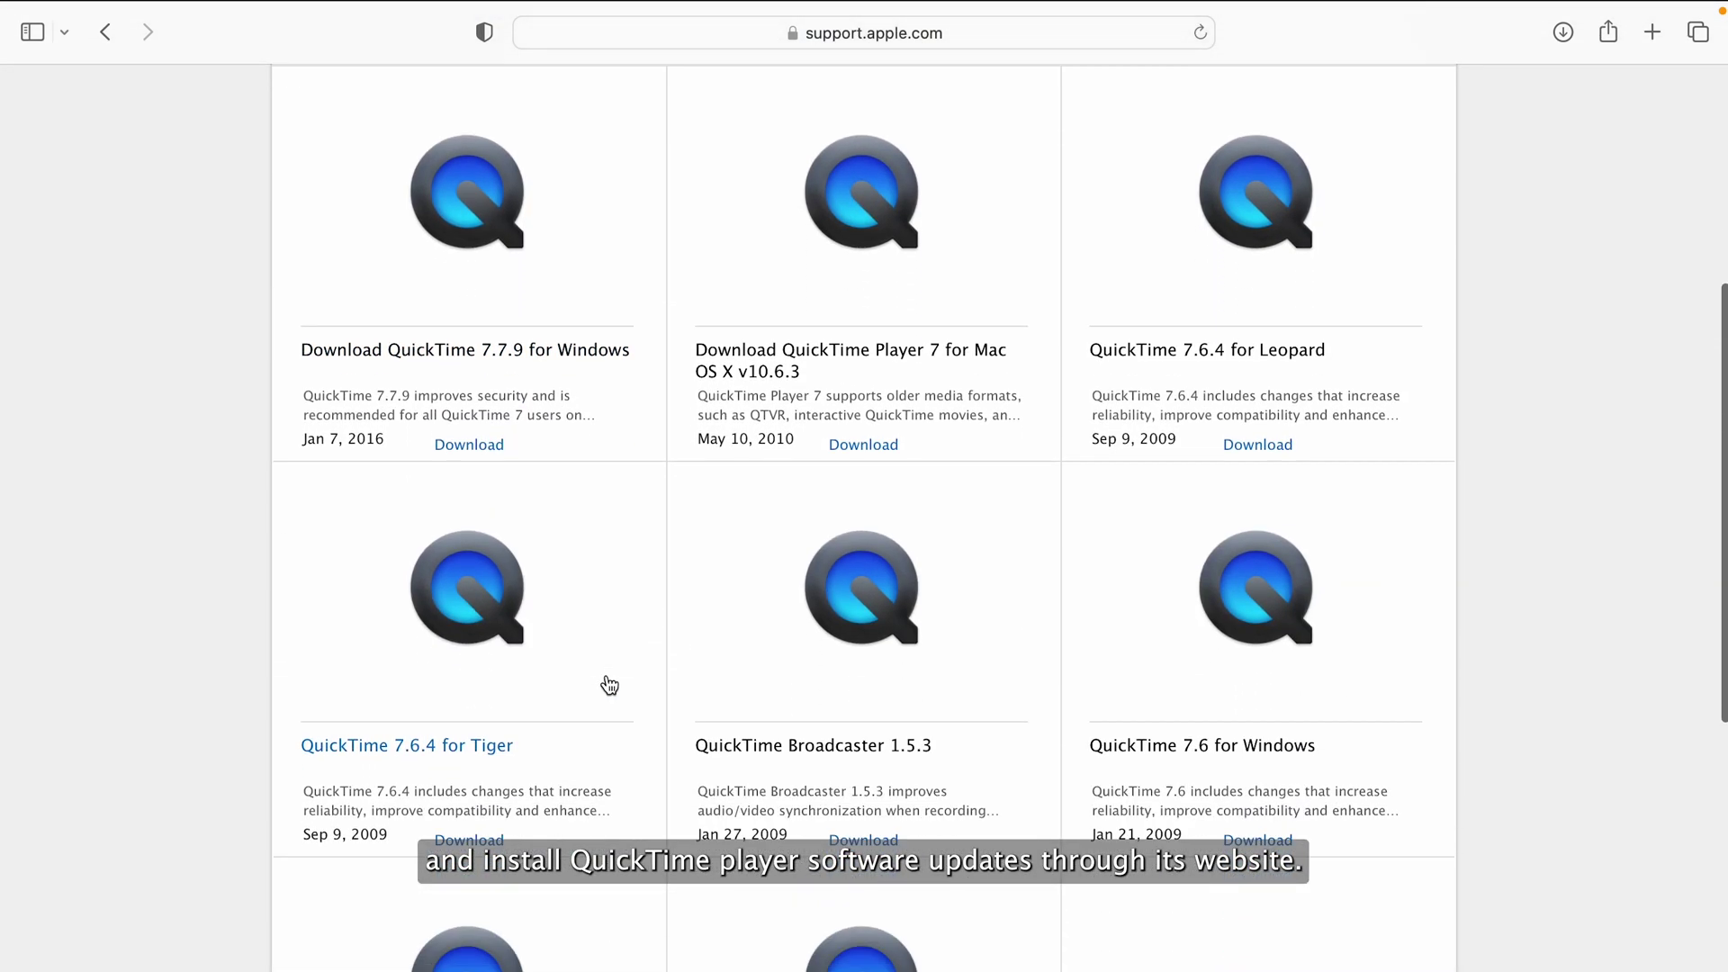
scroll(609, 686, "up", 7)
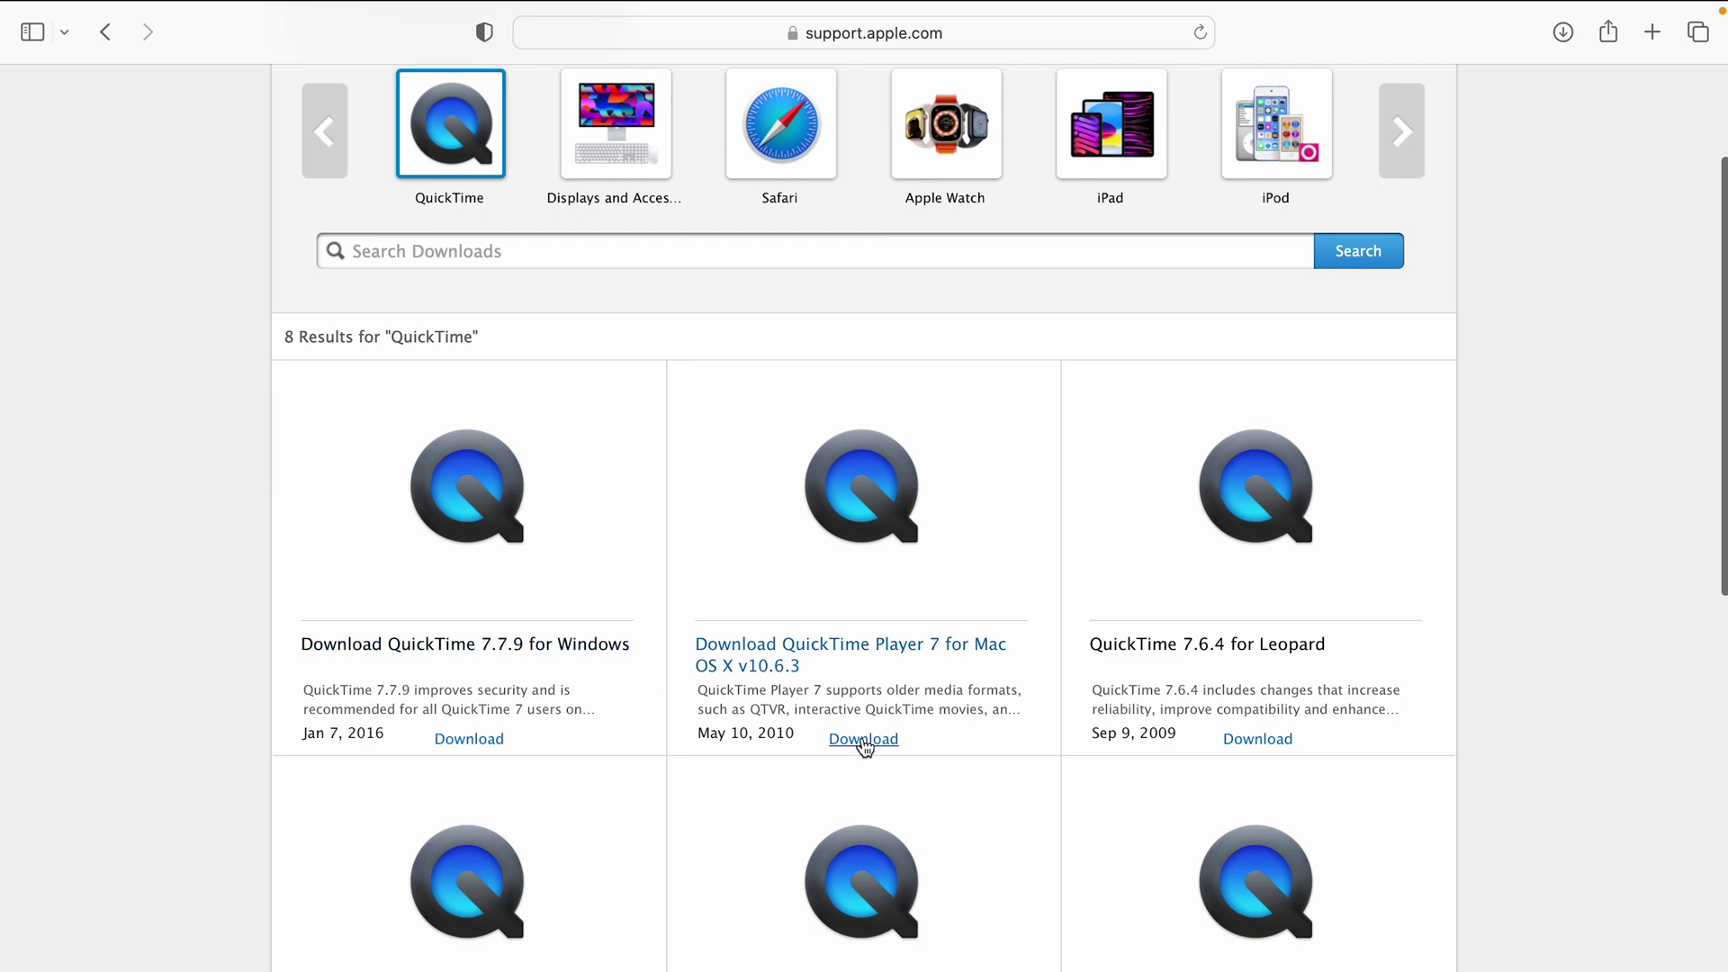
left_click(864, 740)
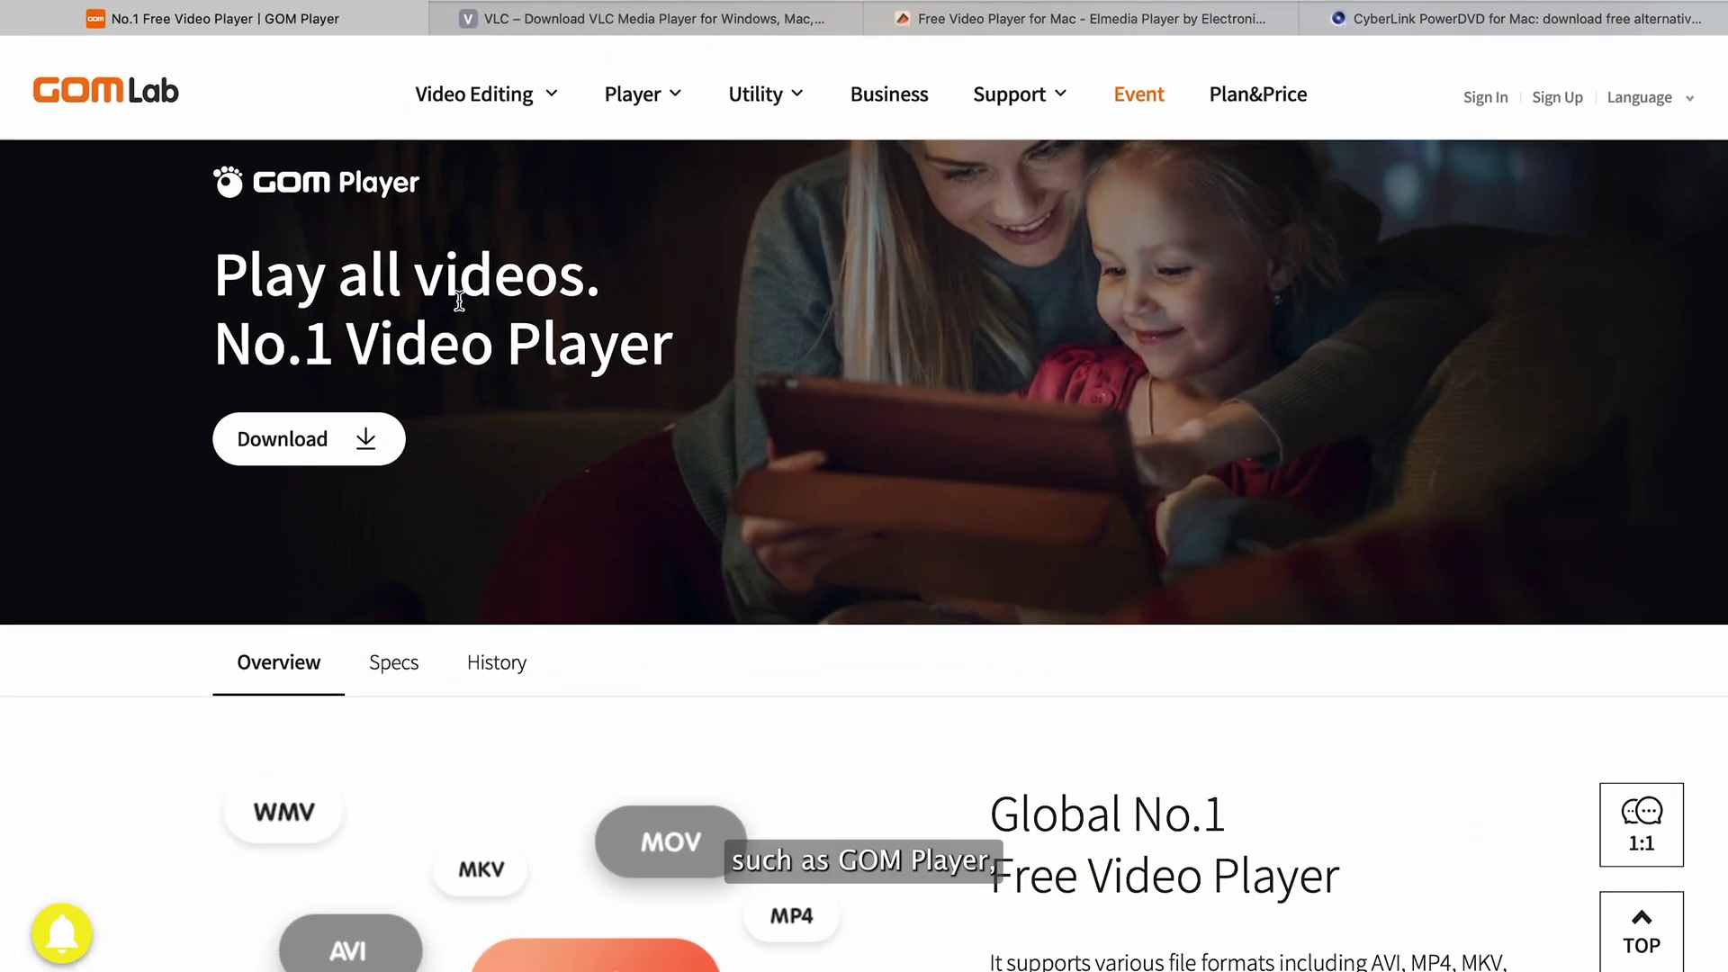
Browse the VLC and Elmedia Player download pages, ending on CyberLink PowerDVD for Mac
left_click(630, 18)
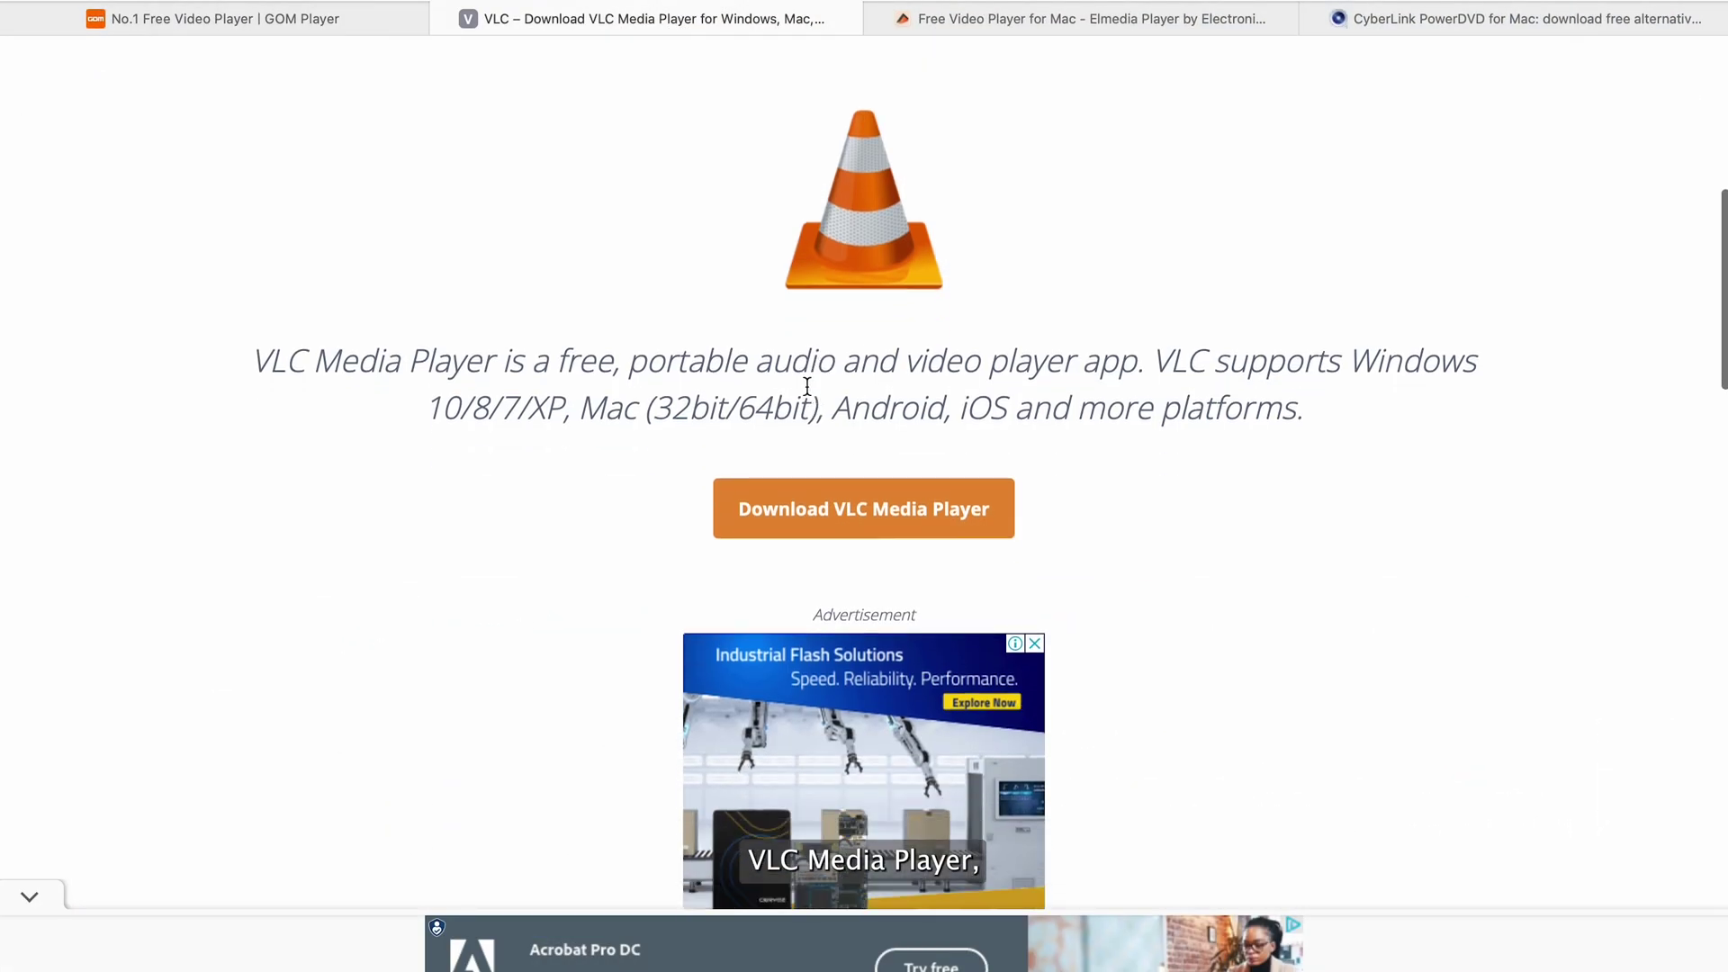
key("ctrl+Tab")
left_click(1519, 22)
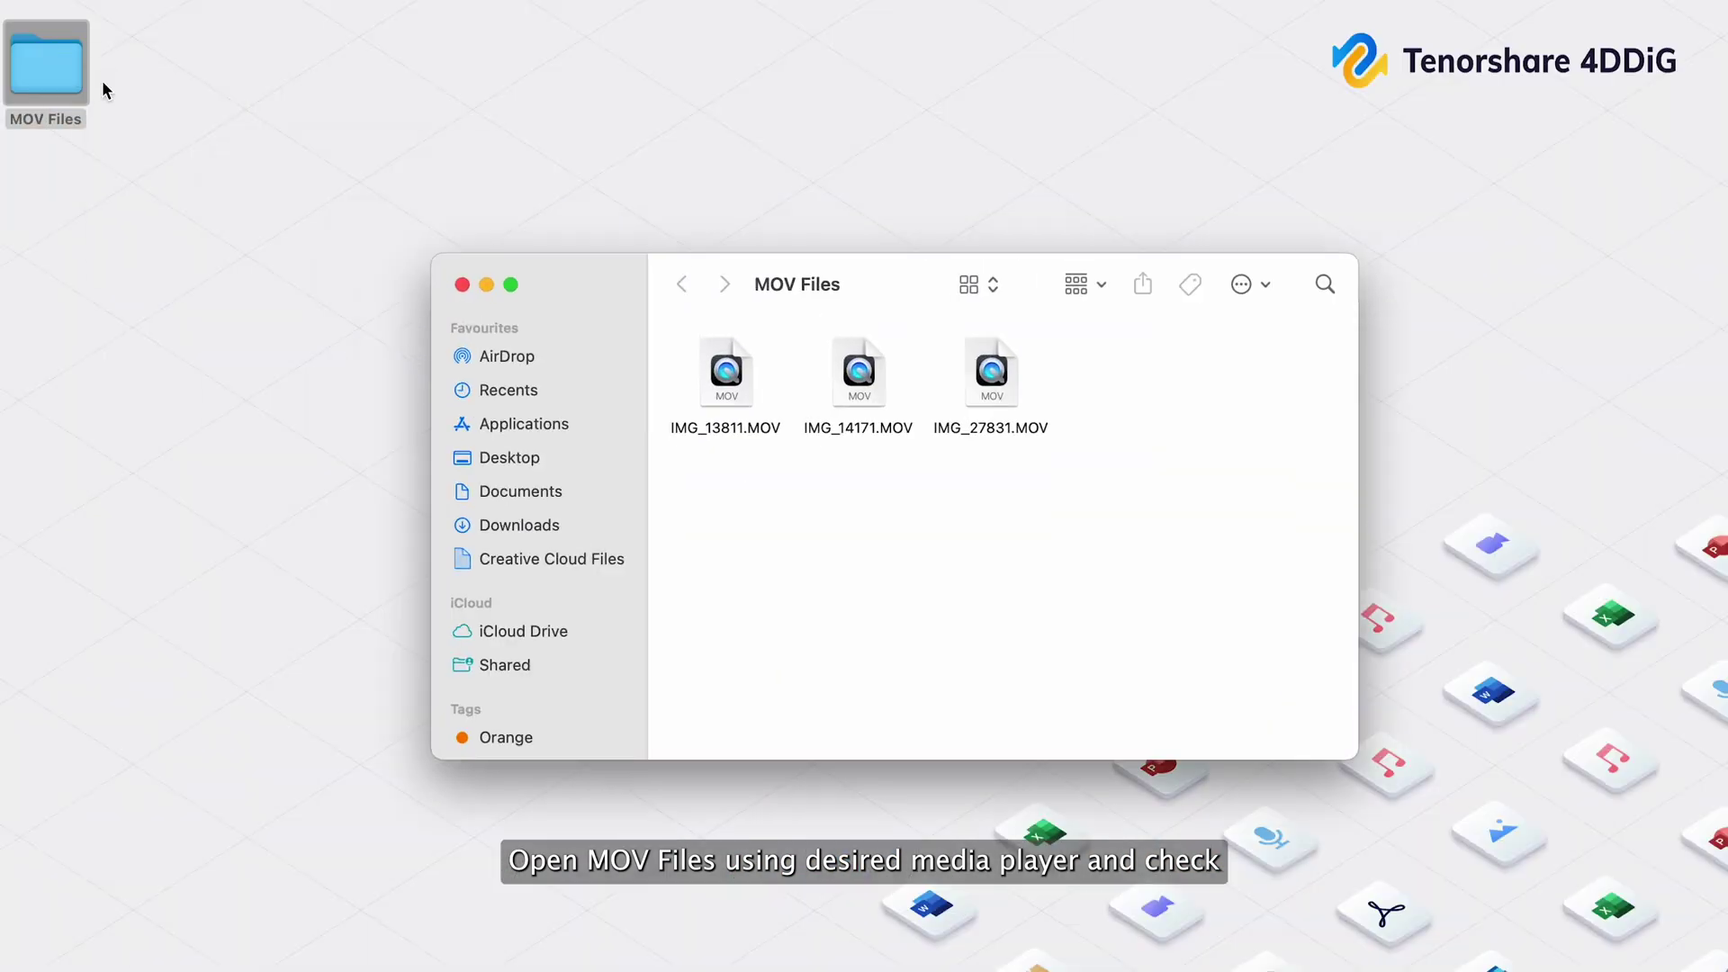
Drag a selection box around the three .MOV files in the MOV Files folder
left_click_drag(1130, 521, 729, 402)
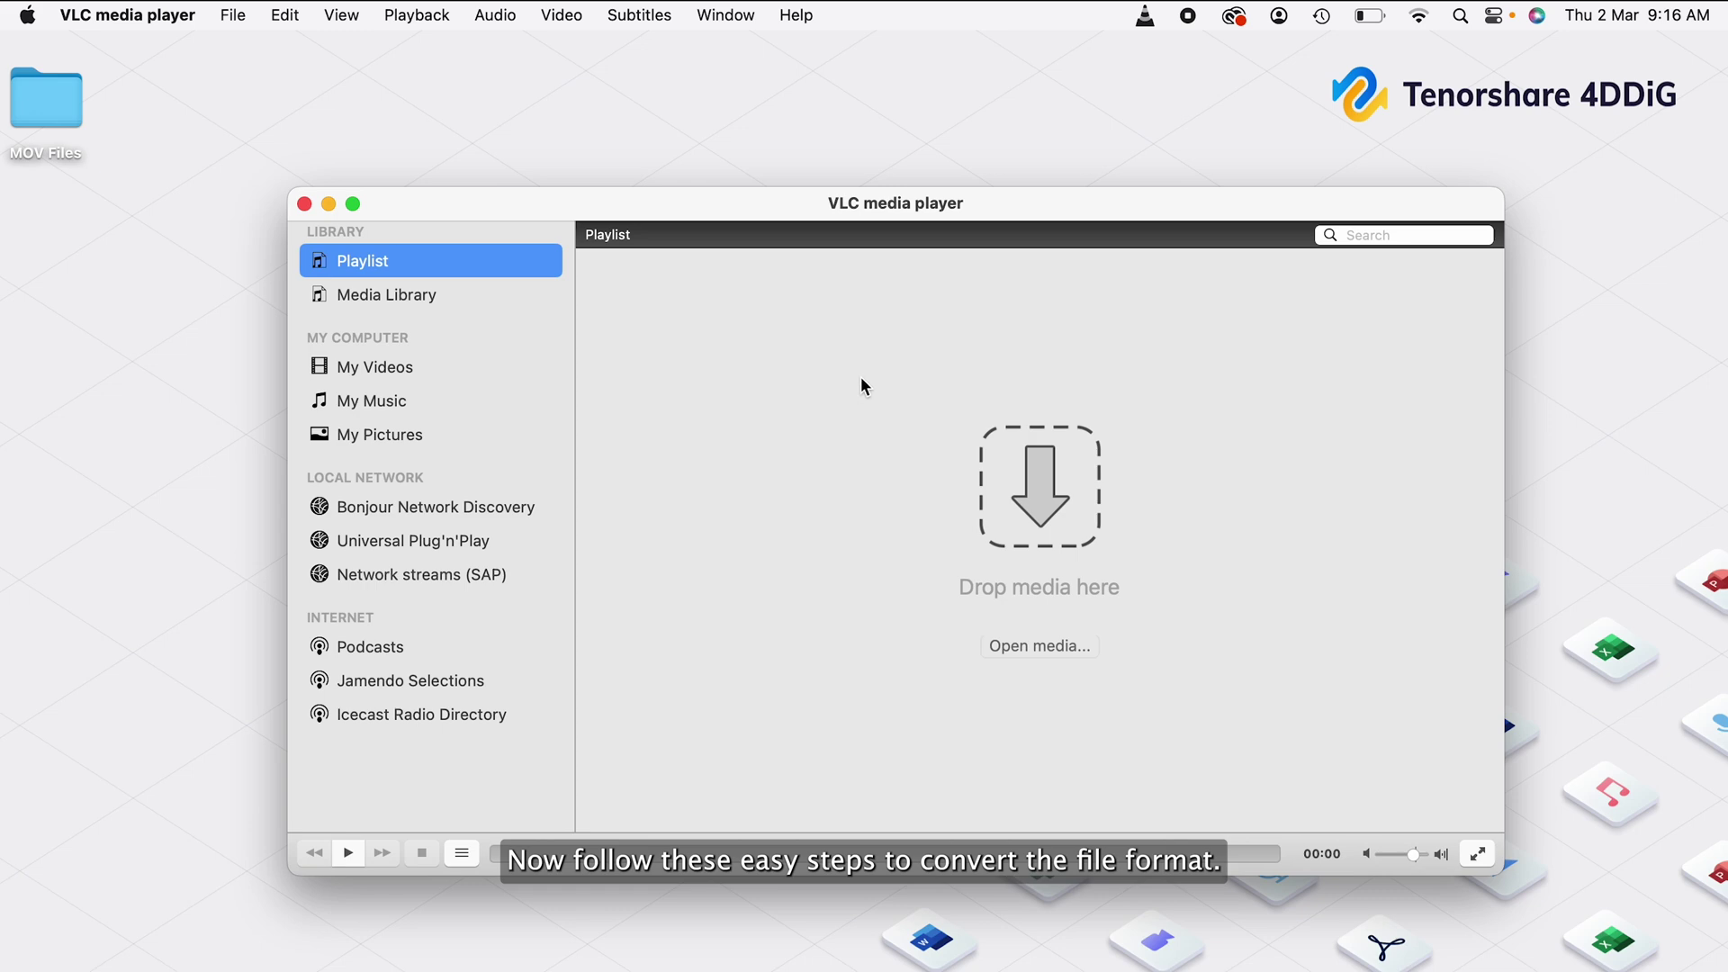
In Convert / Stream, load IMG_1381.MOV and keep the Video - H.264 + MP3 (MP4) profile
left_click(234, 15)
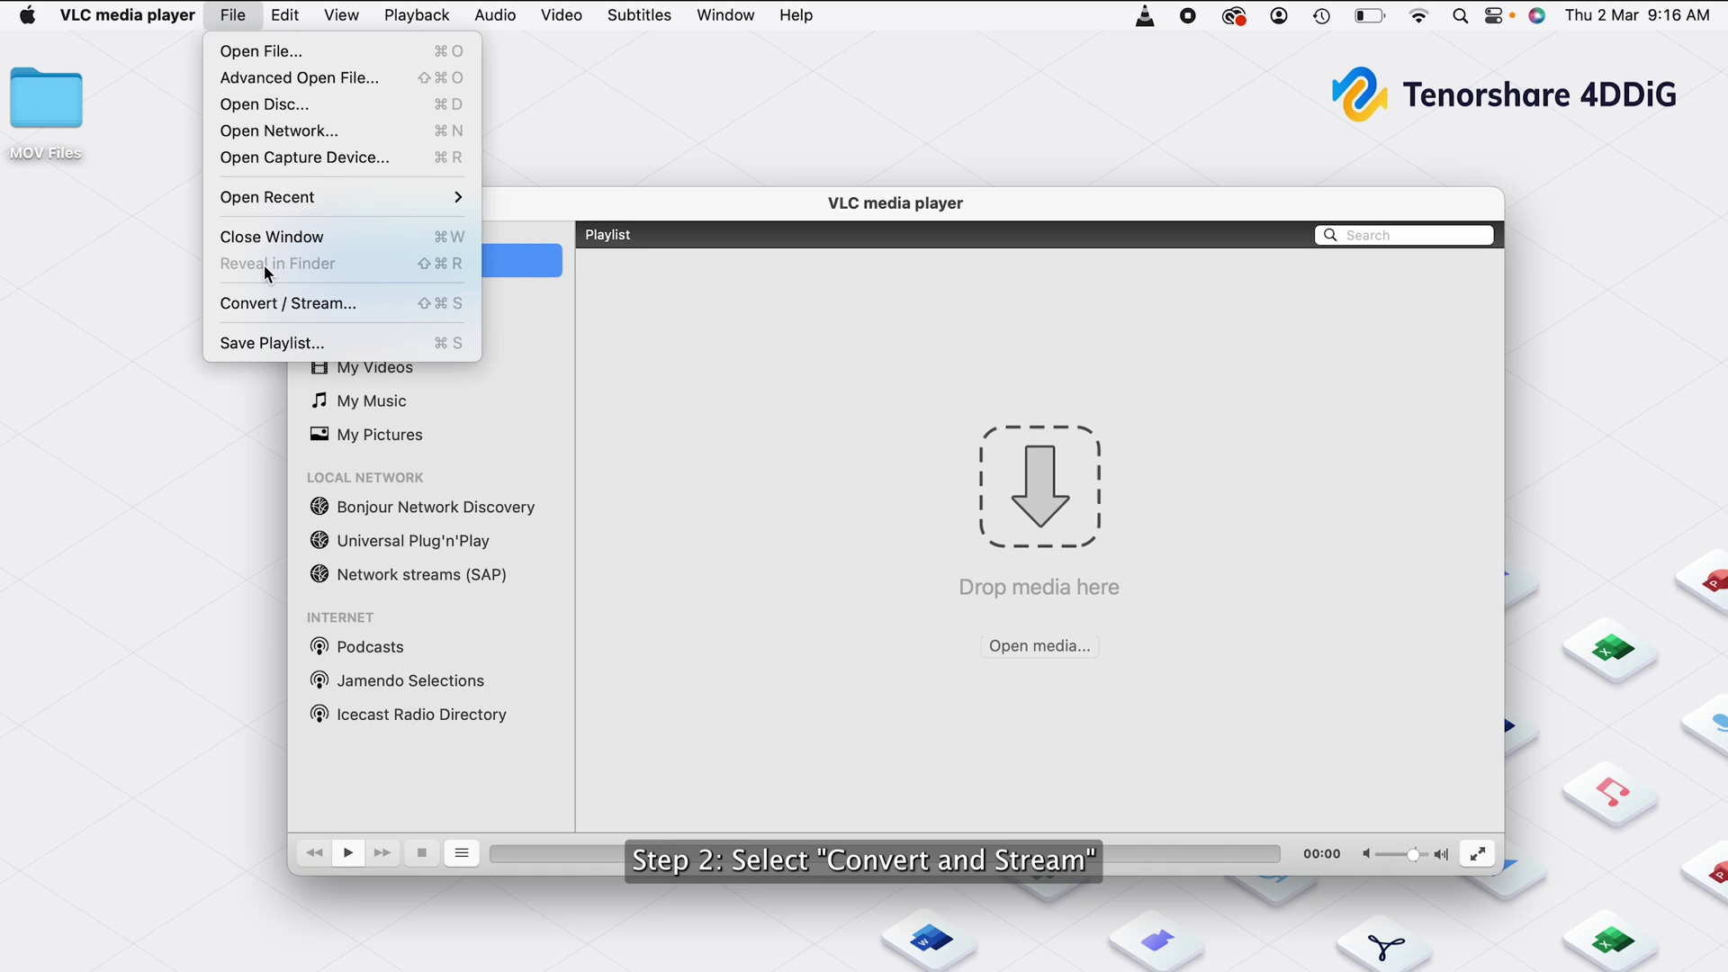
left_click(277, 306)
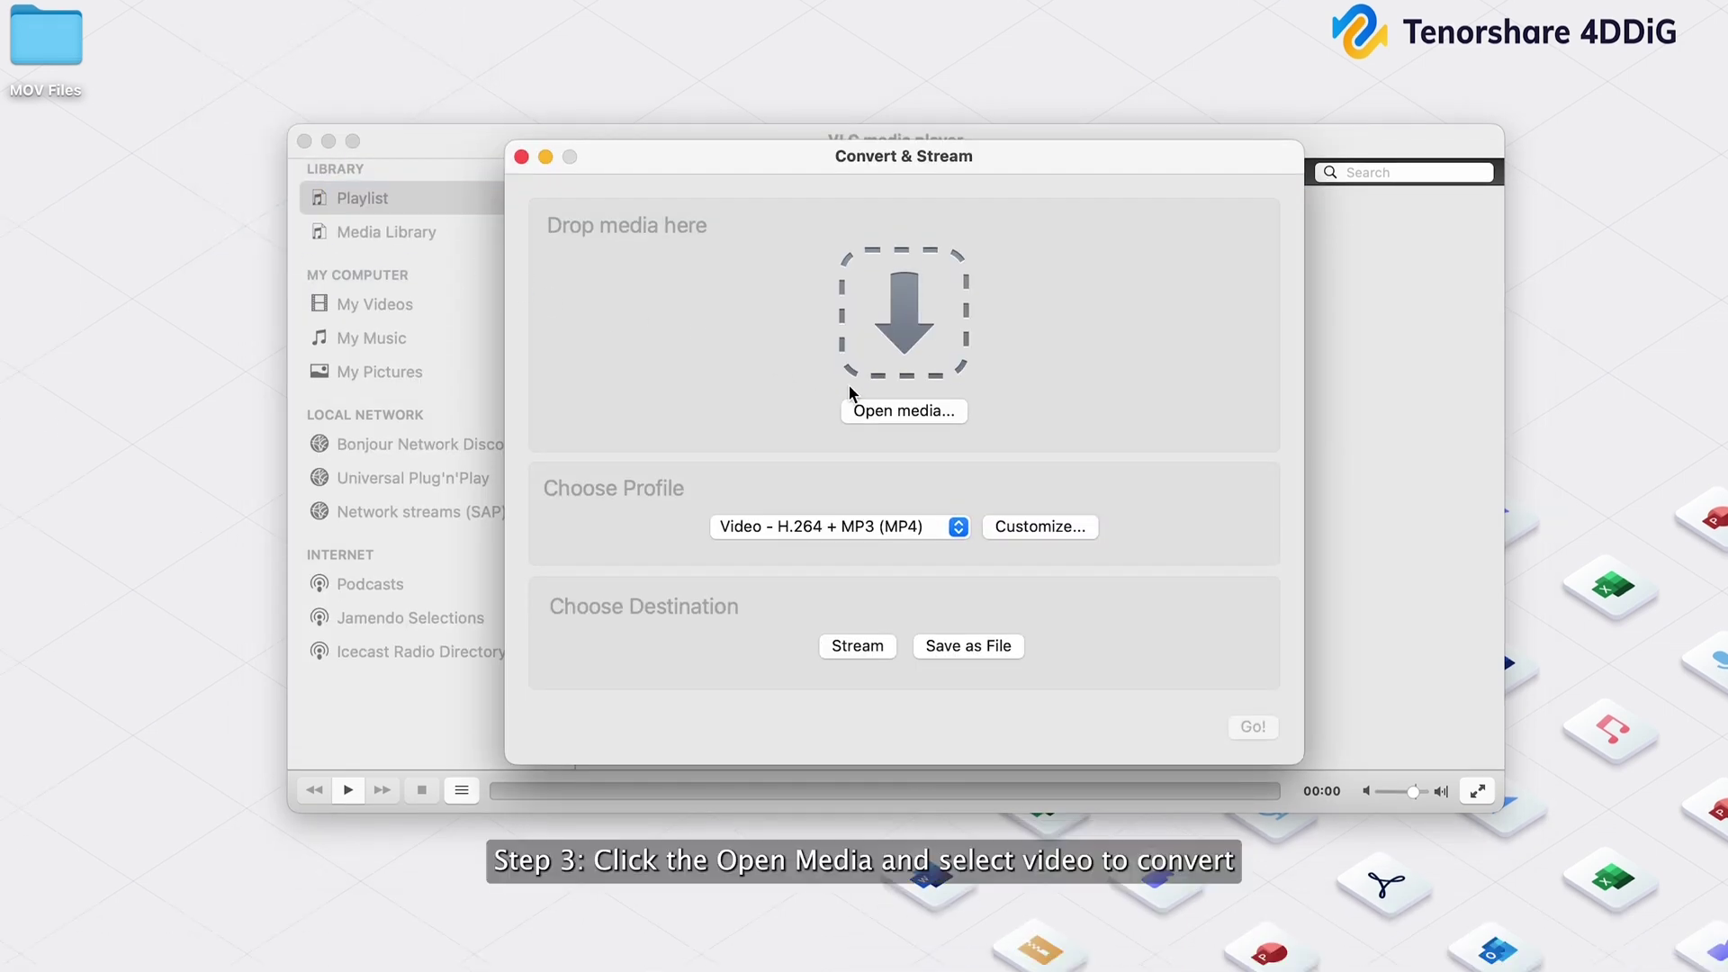
left_click(890, 414)
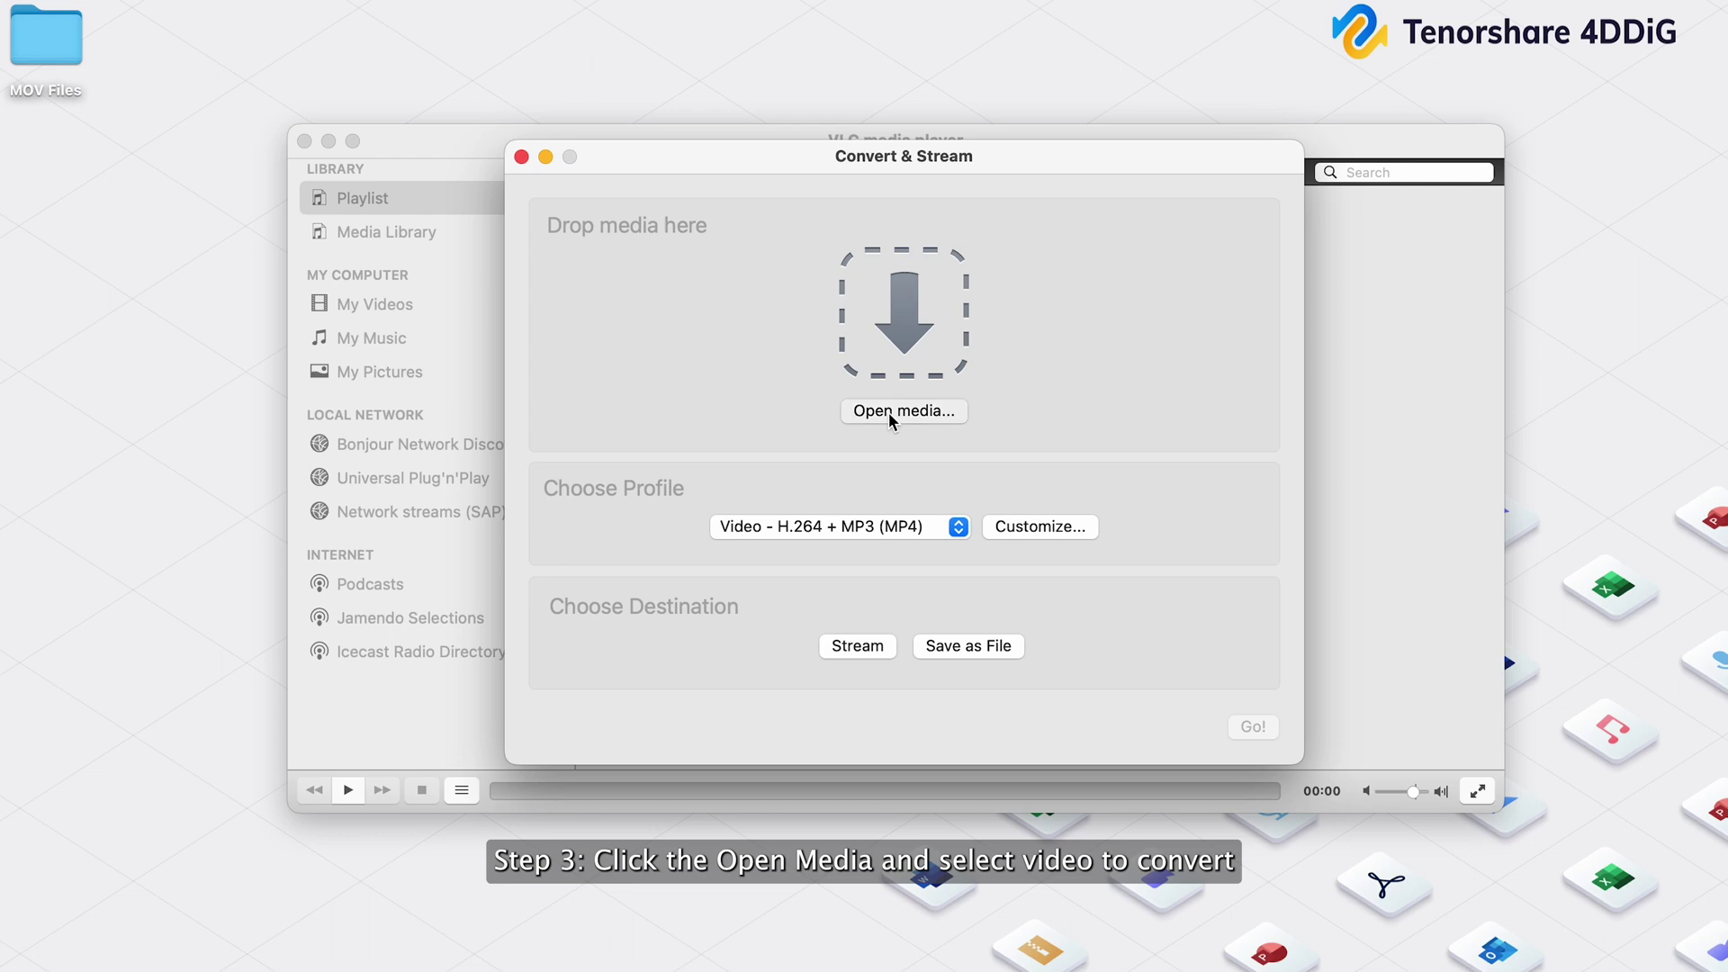
left_click(1327, 703)
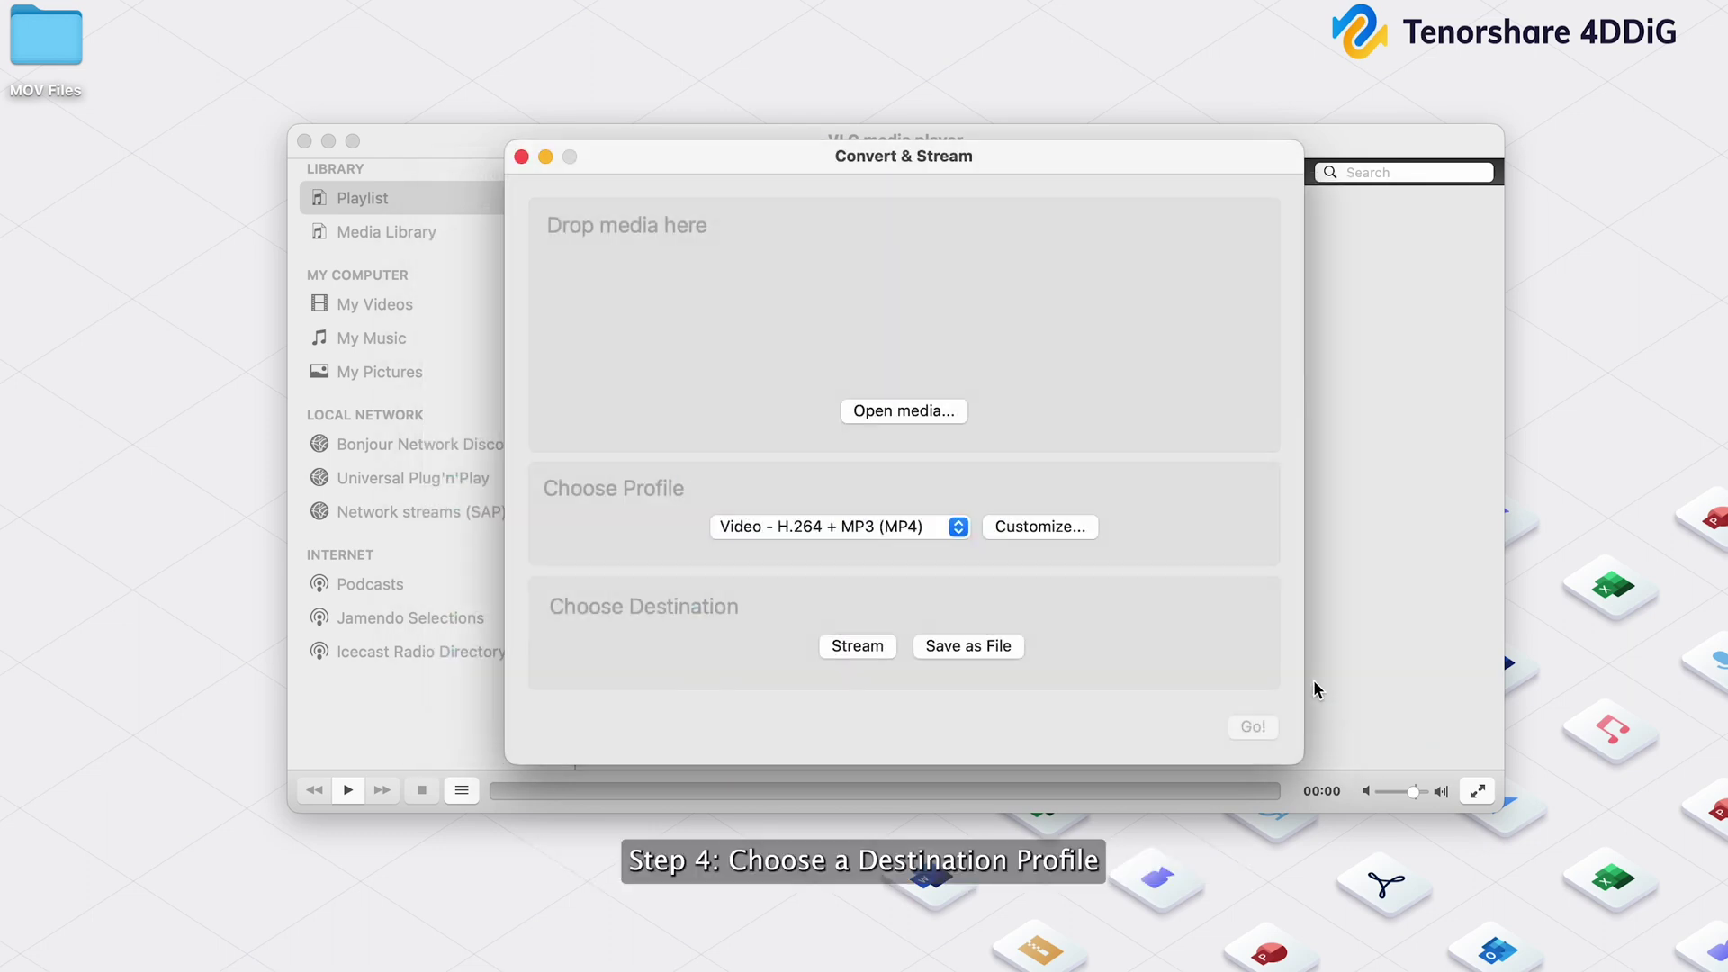
left_click(911, 531)
left_click(826, 530)
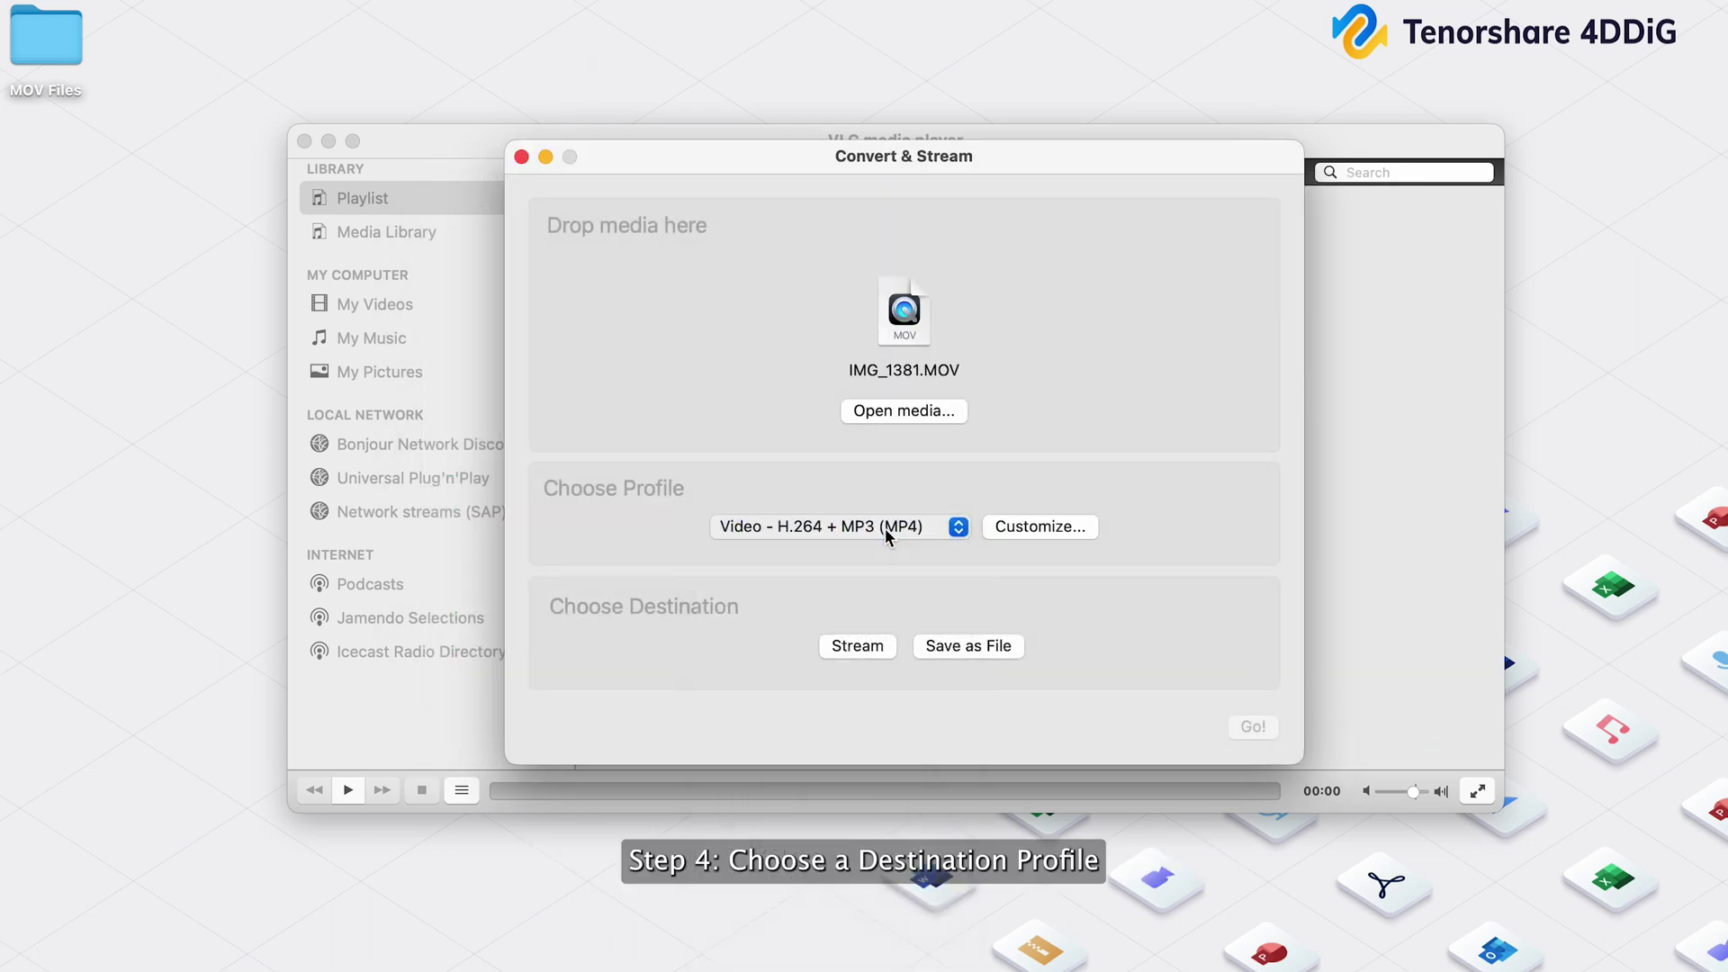
Save the output as a file in MOV Files and start the conversion
left_click(974, 652)
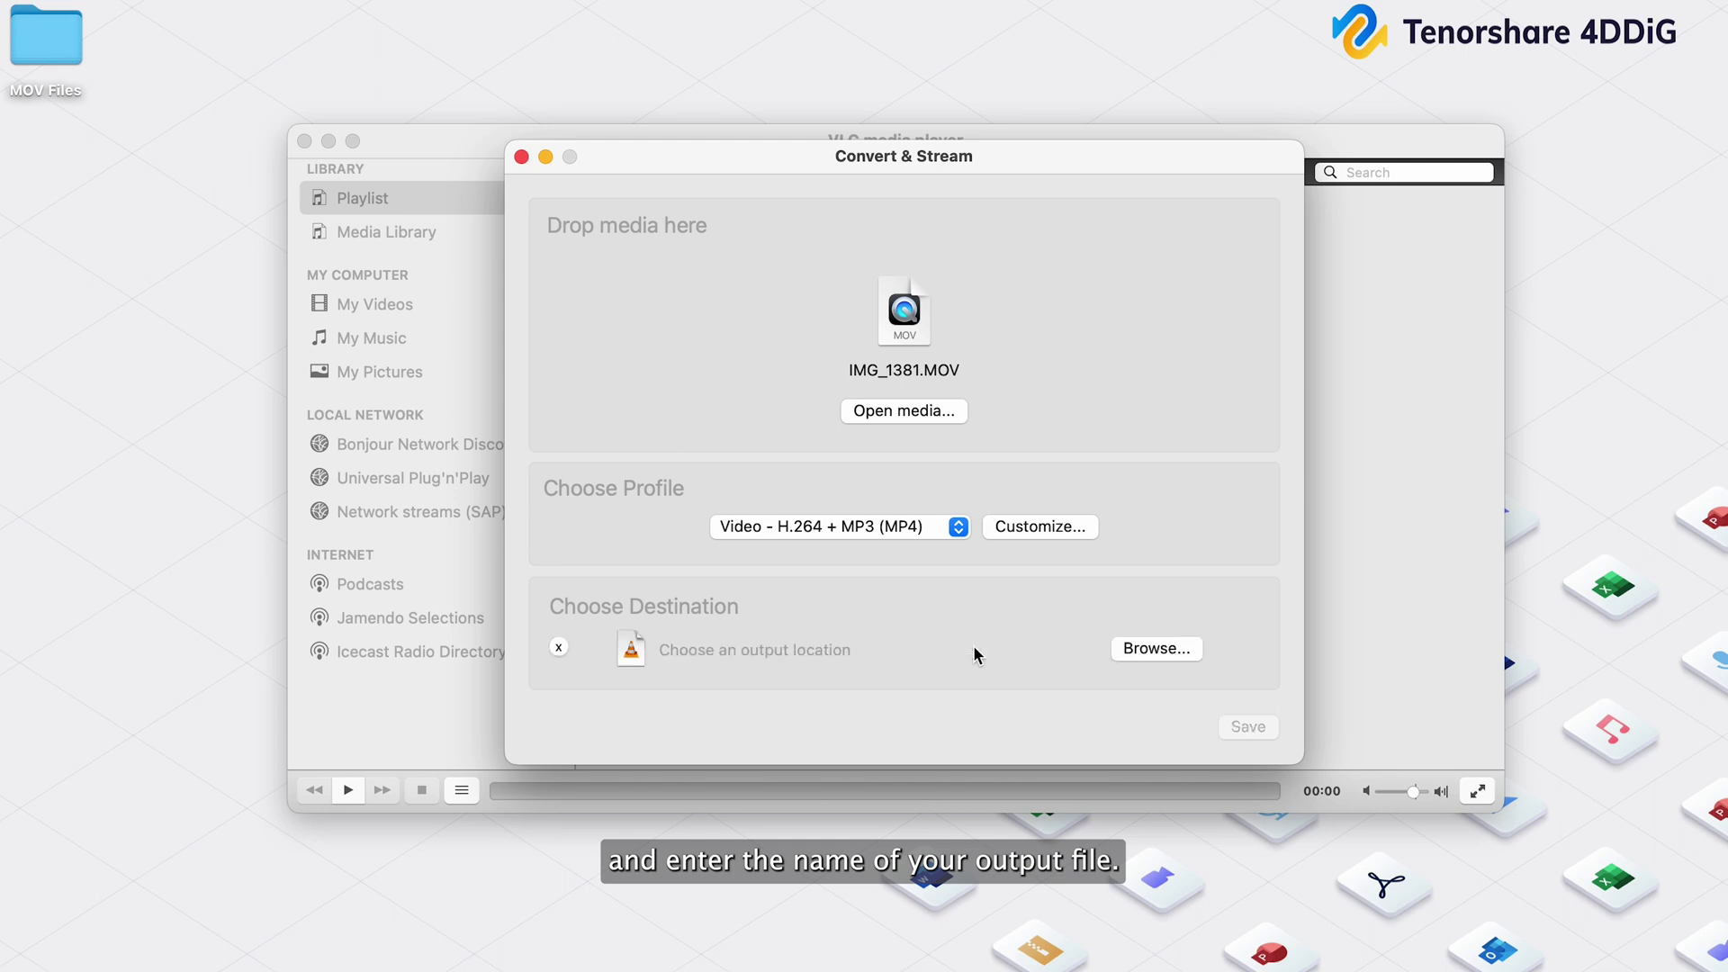
left_click(1152, 652)
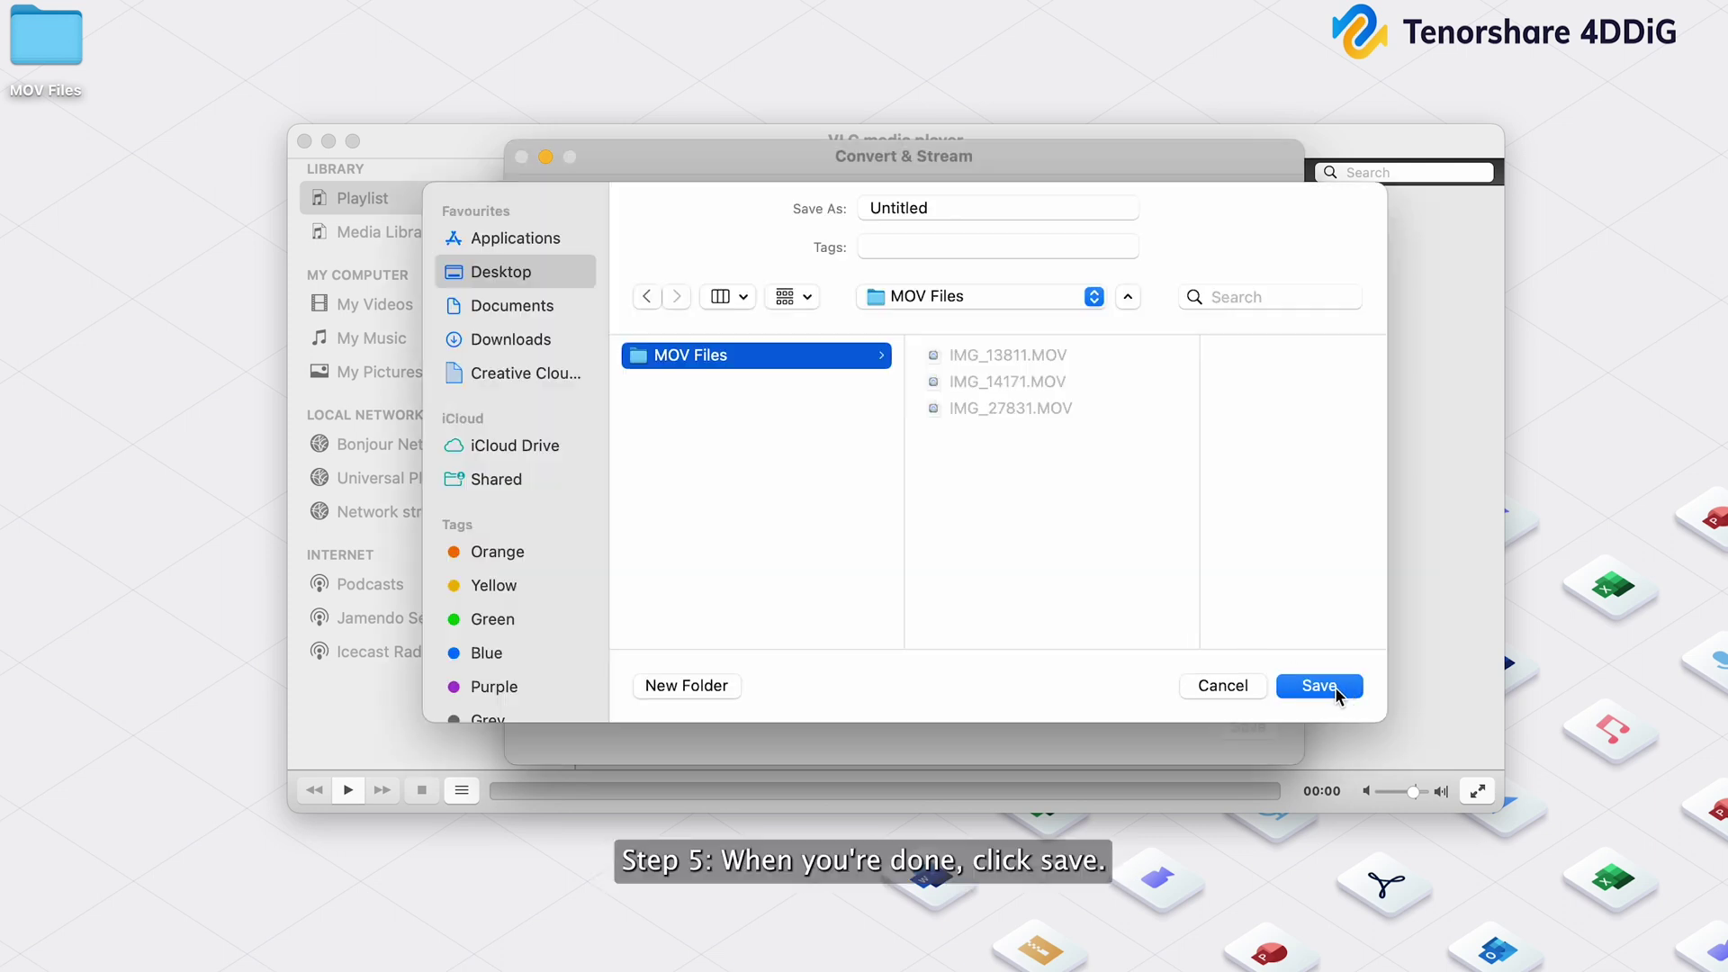
left_click(1319, 685)
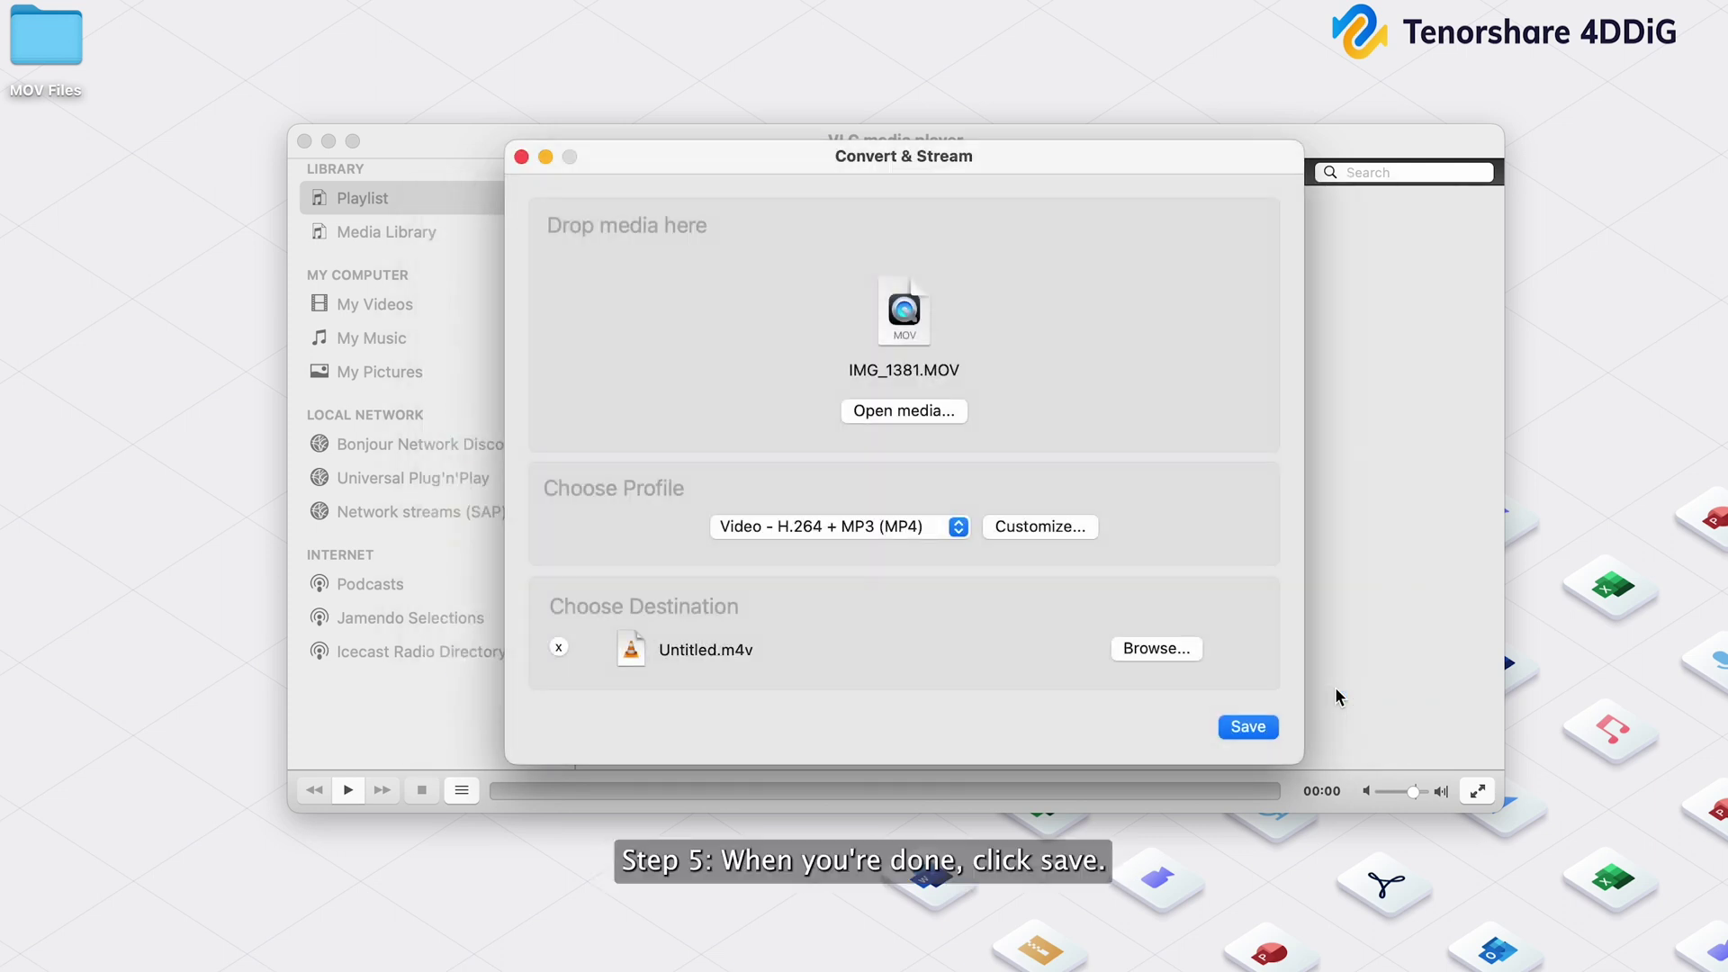
left_click(1248, 726)
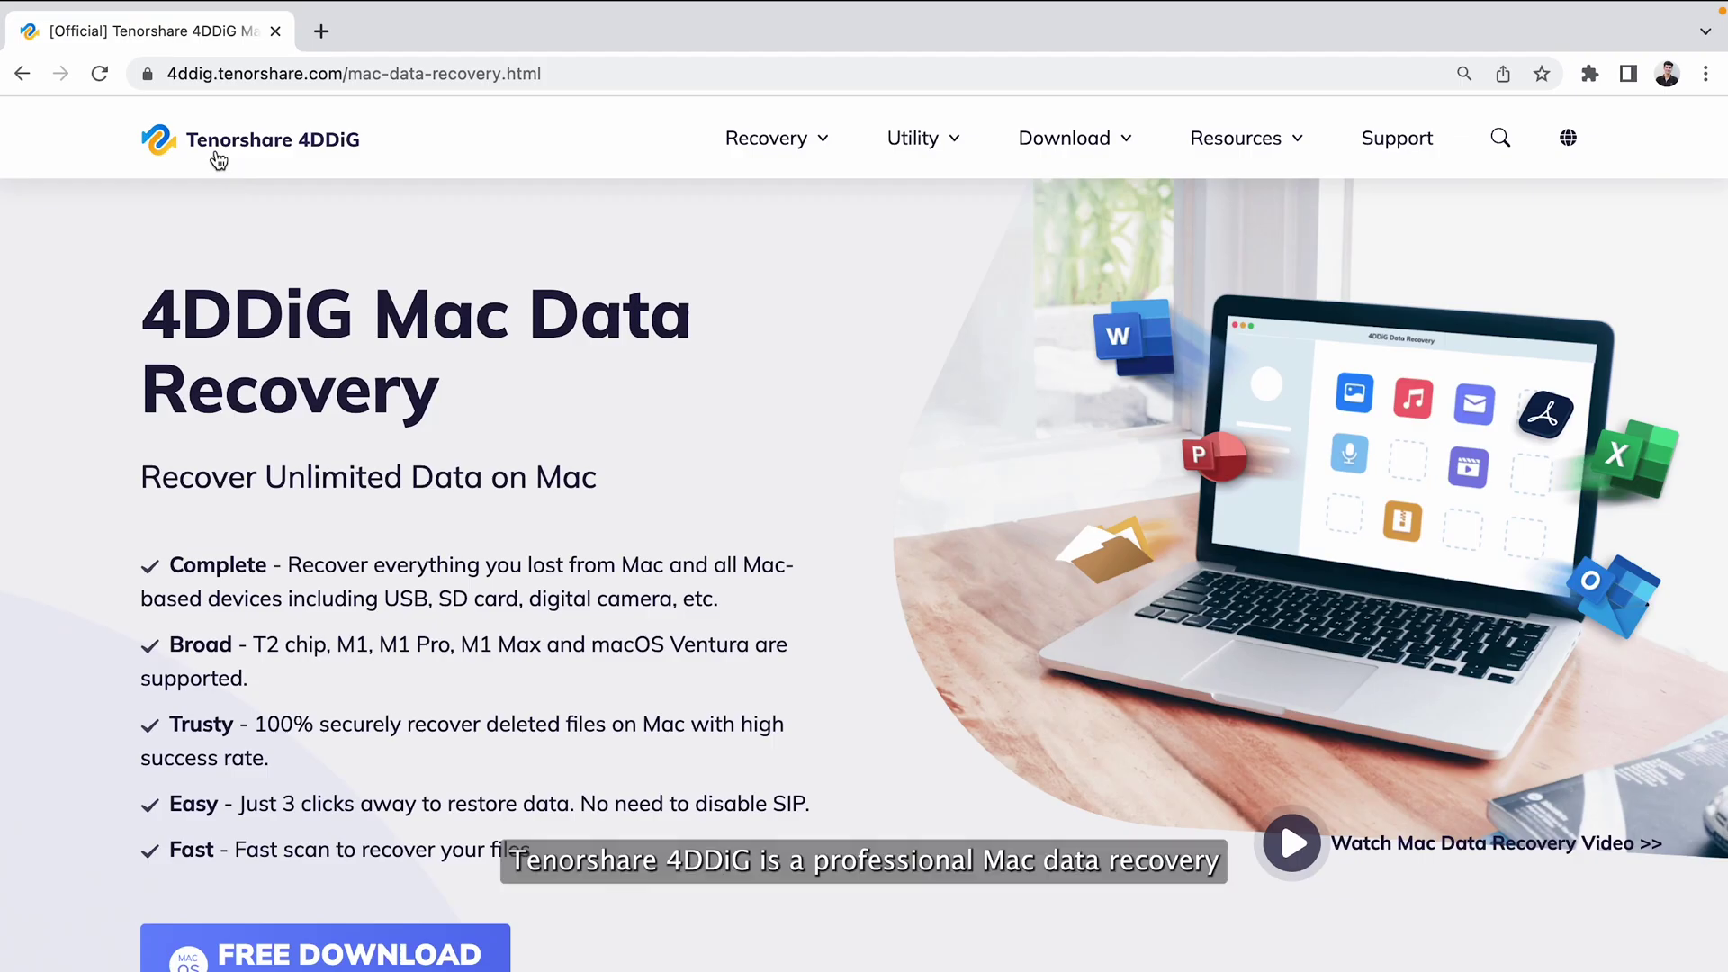
Read through the 4DDiG Mac Data Recovery page, down to the 1000+ Files and Formats section
mouse_move(144, 306)
left_mouse_down()
mouse_move(286, 310)
mouse_move(454, 397)
left_mouse_up()
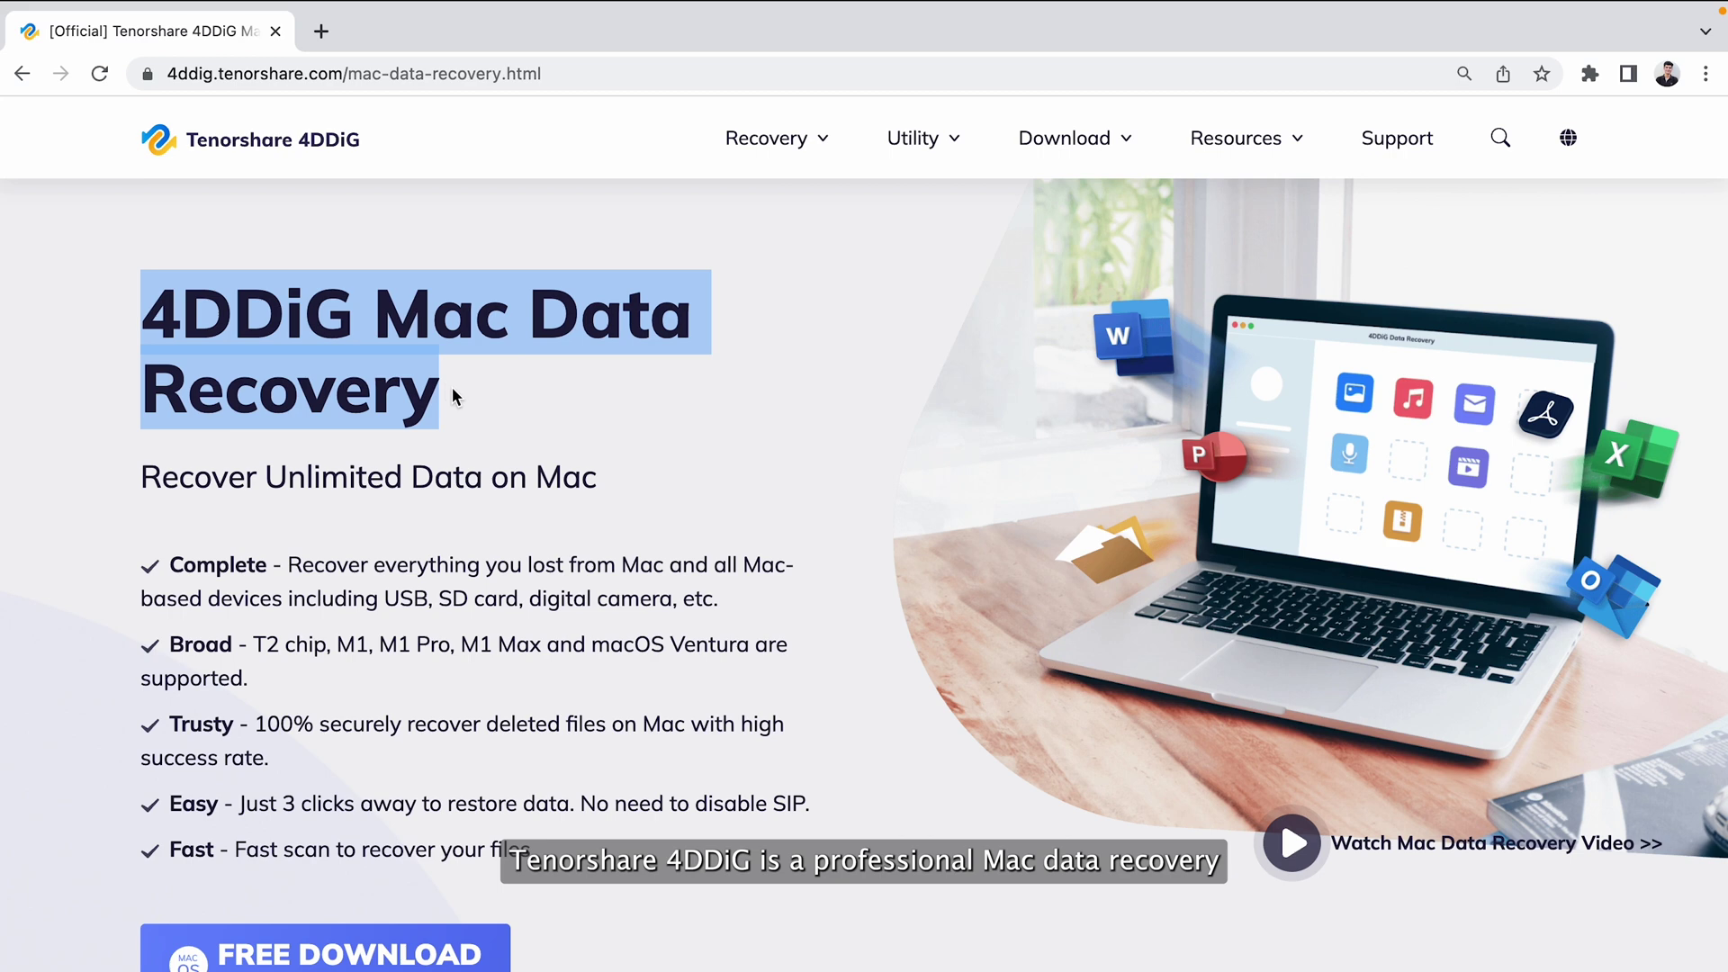
left_click(478, 426)
scroll(478, 423, "down", 3)
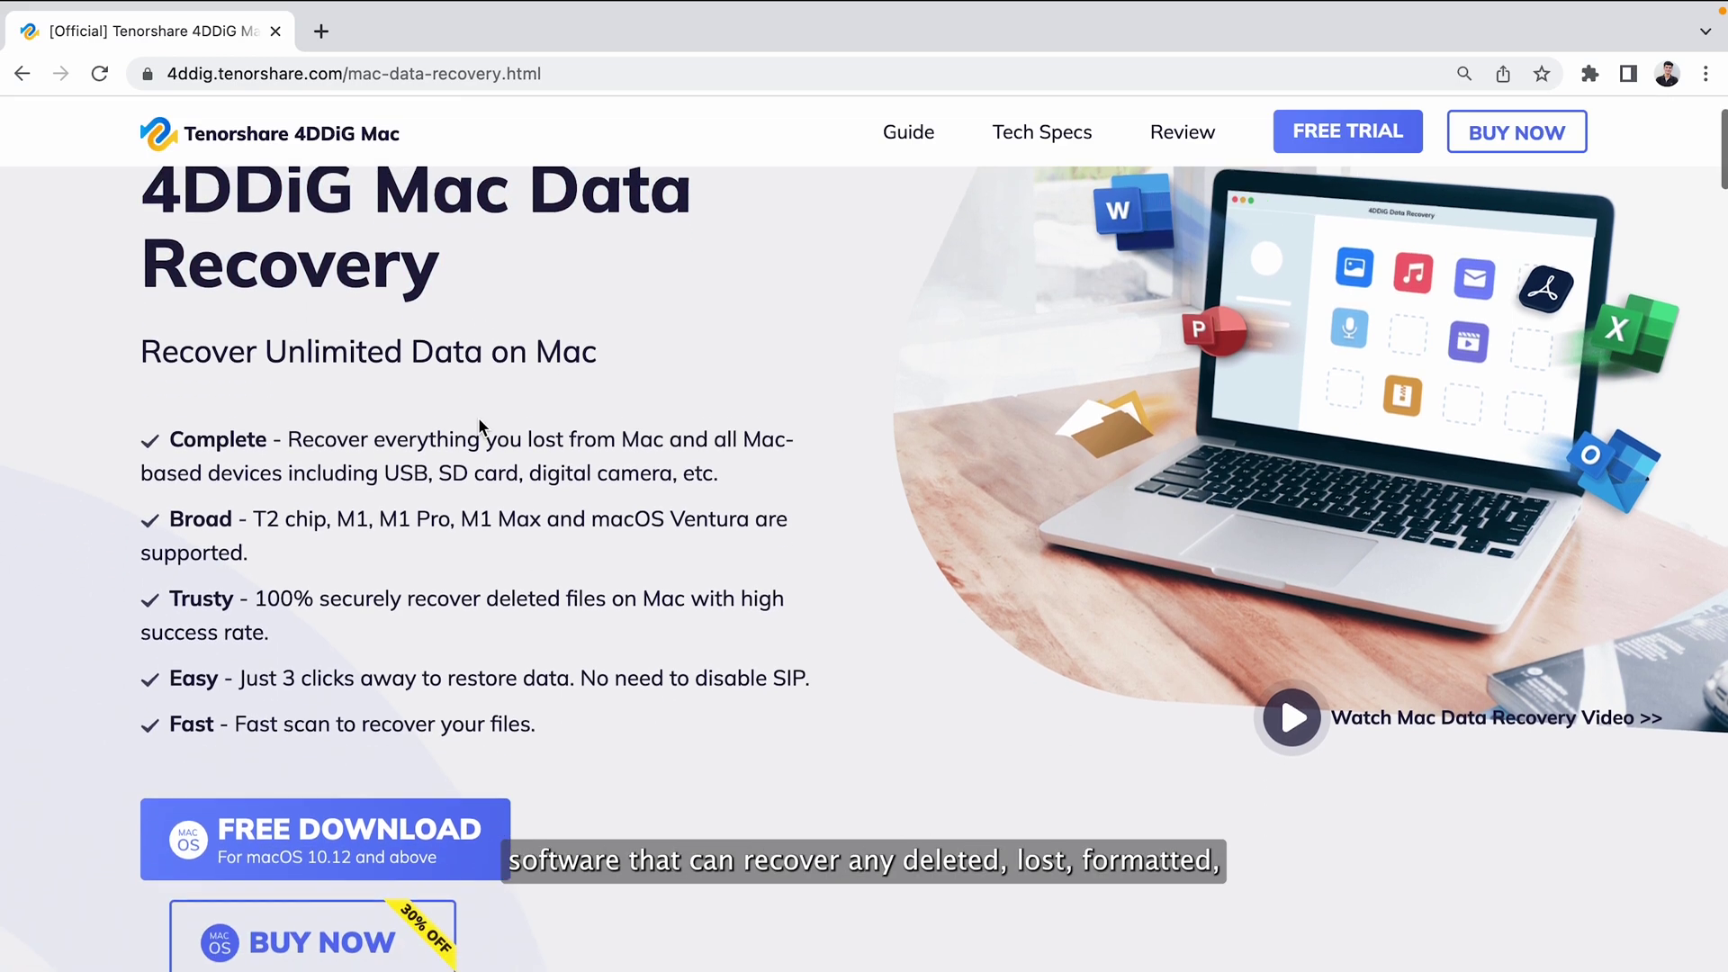
scroll(736, 597, "down", 8)
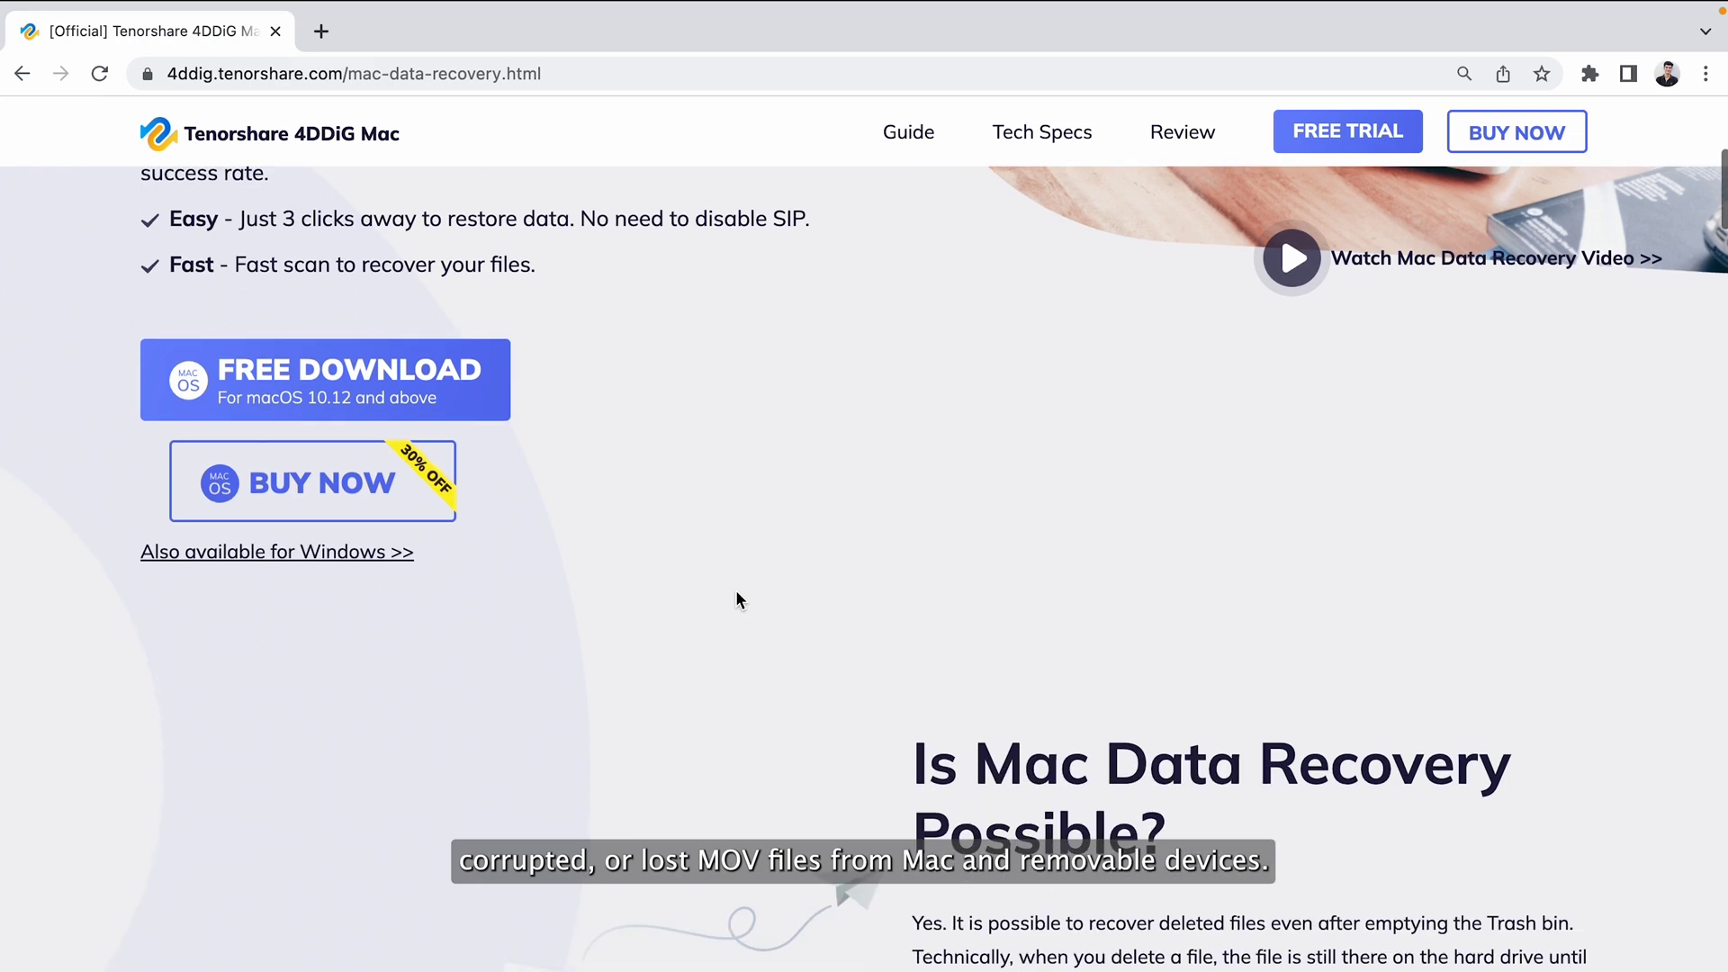
scroll(736, 597, "down", 12)
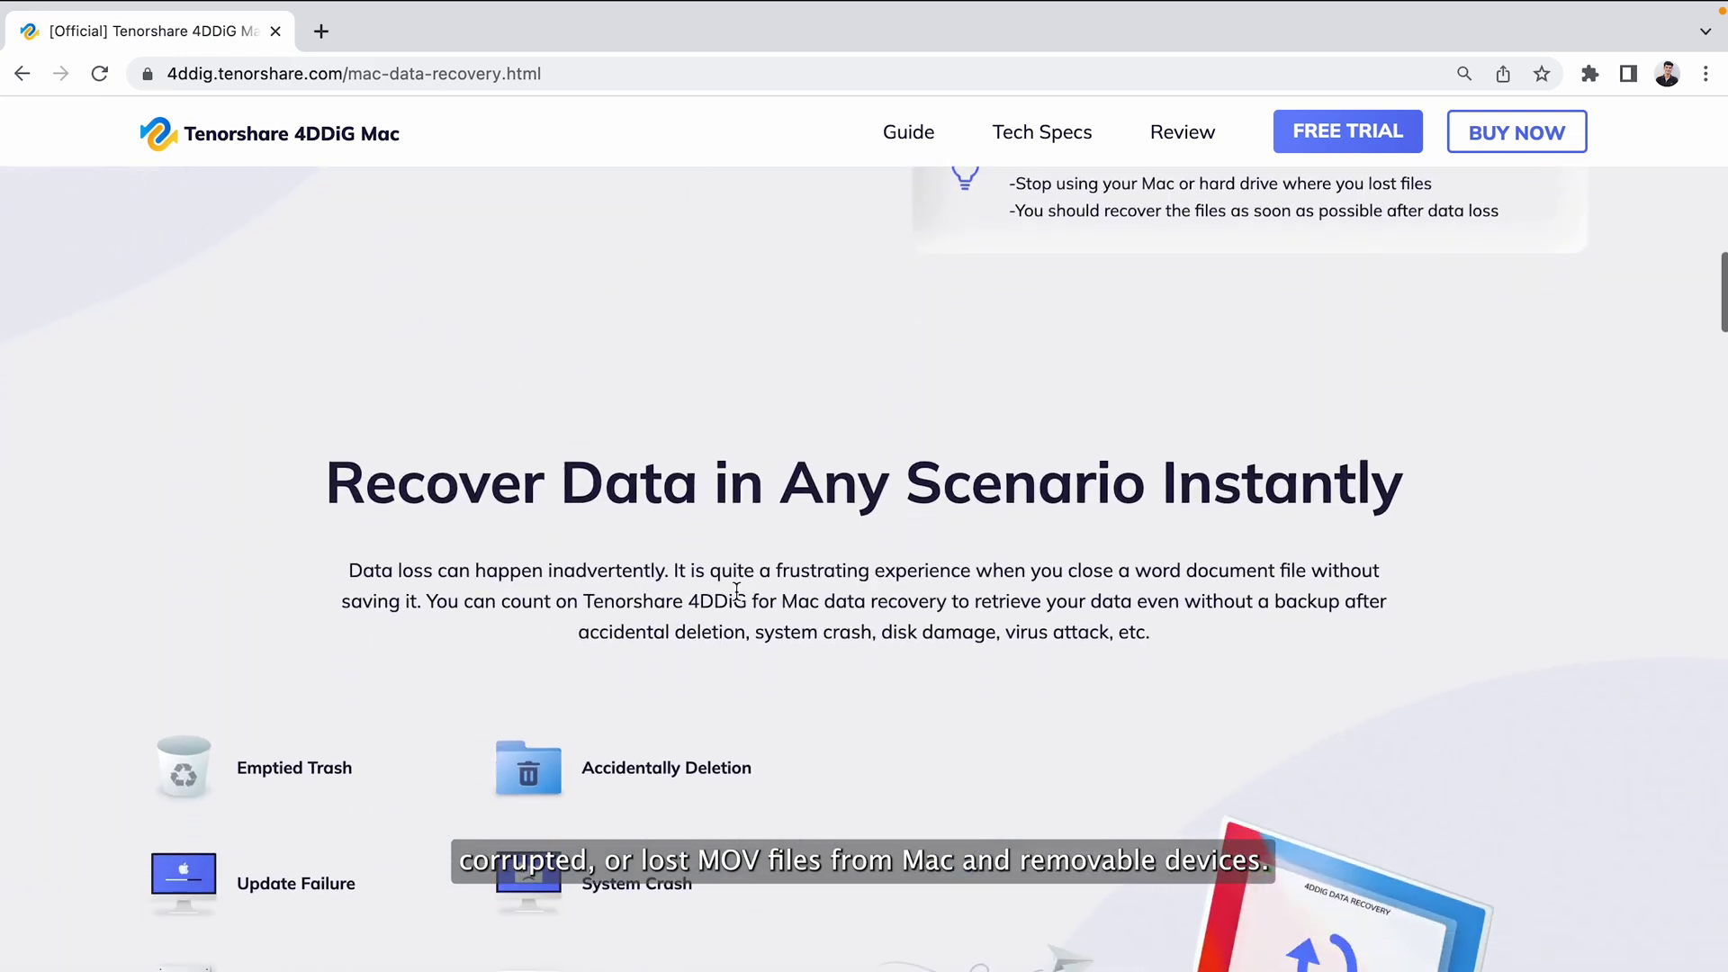
scroll(736, 590, "down", 13)
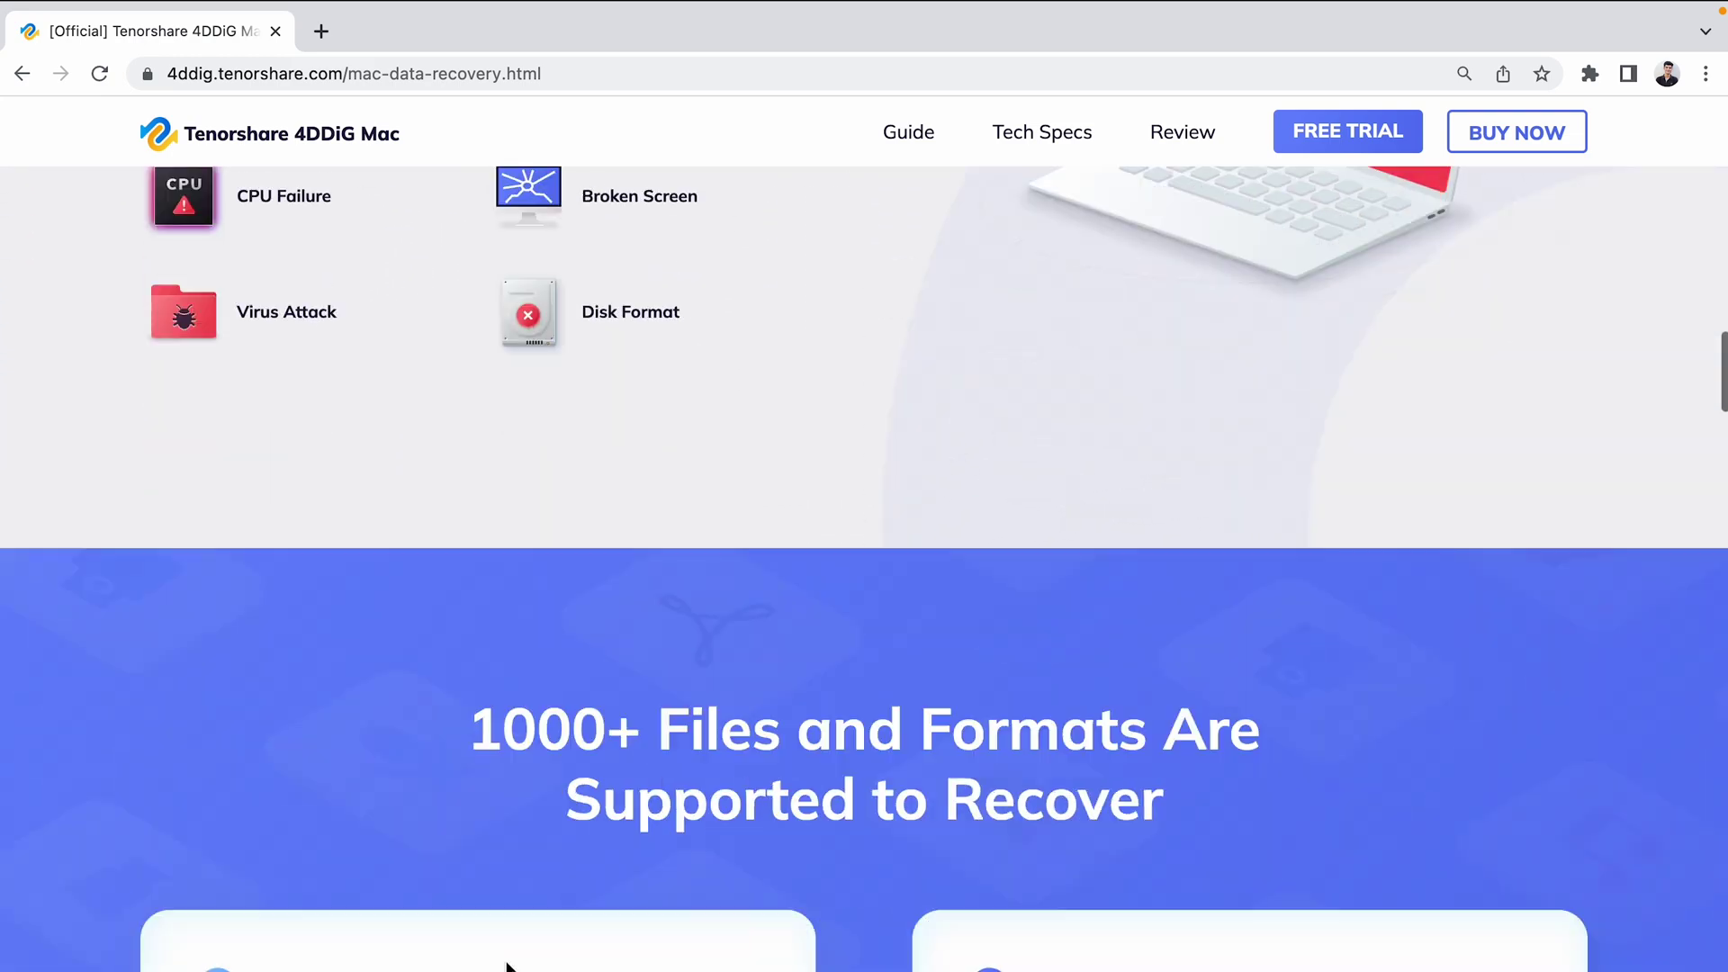
scroll(506, 961, "down", 1)
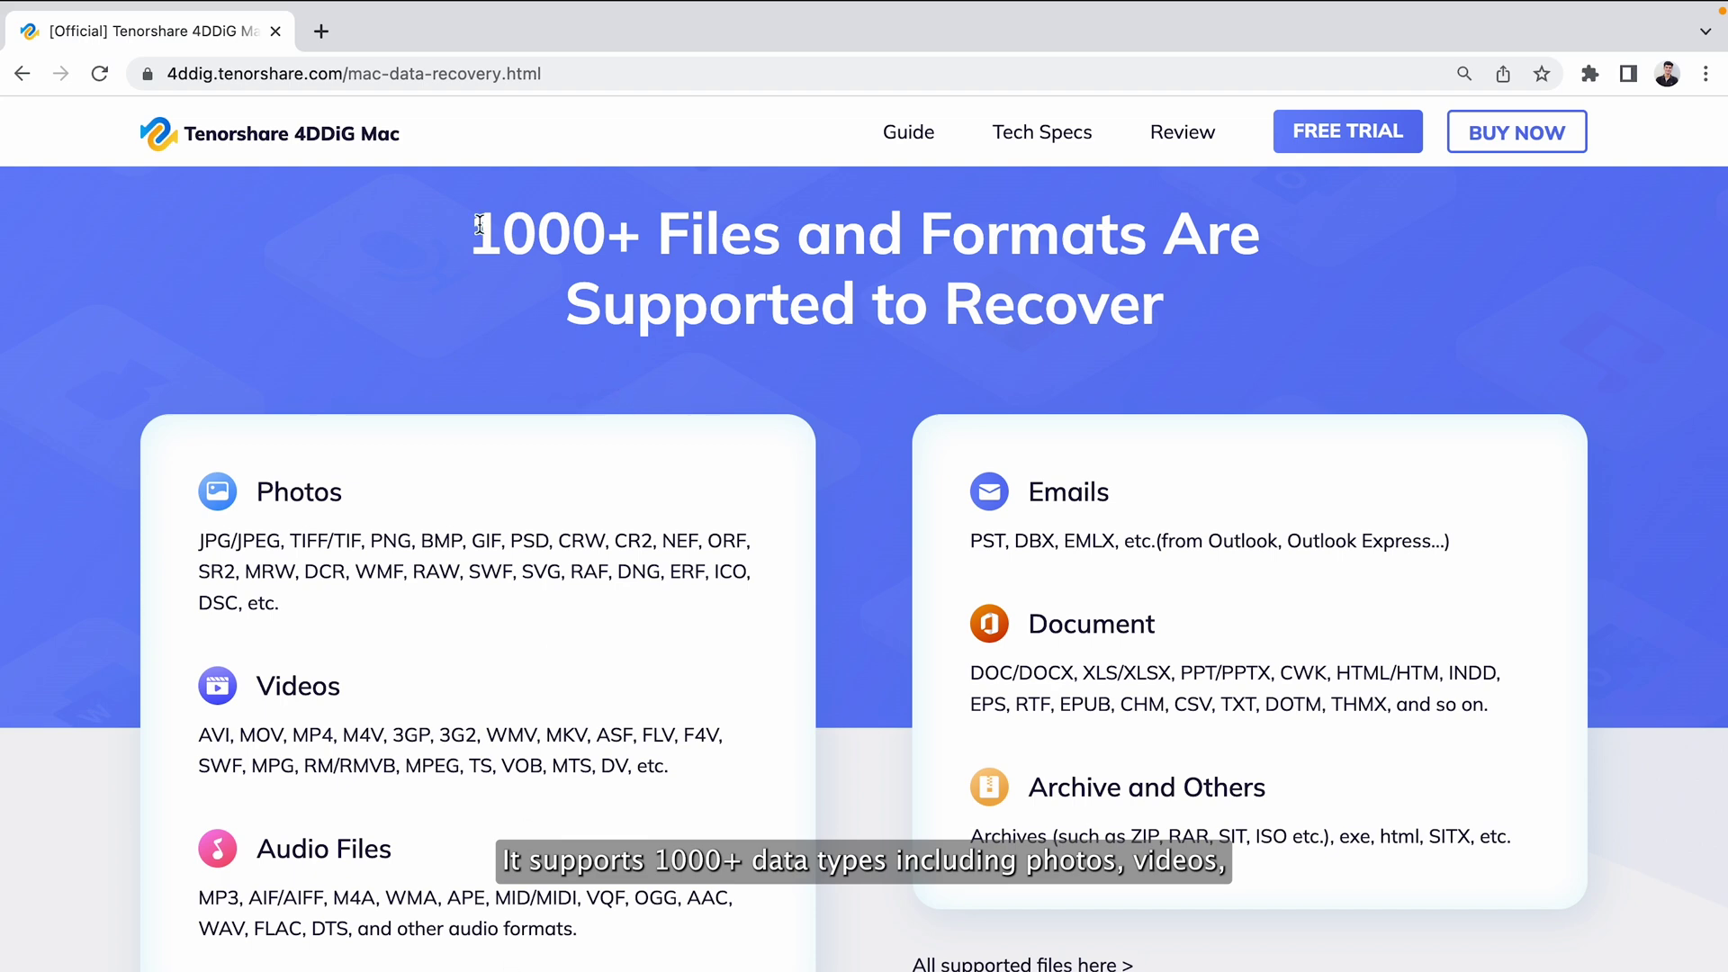
mouse_move(479, 224)
left_mouse_down()
mouse_move(702, 236)
mouse_move(1175, 315)
left_mouse_up()
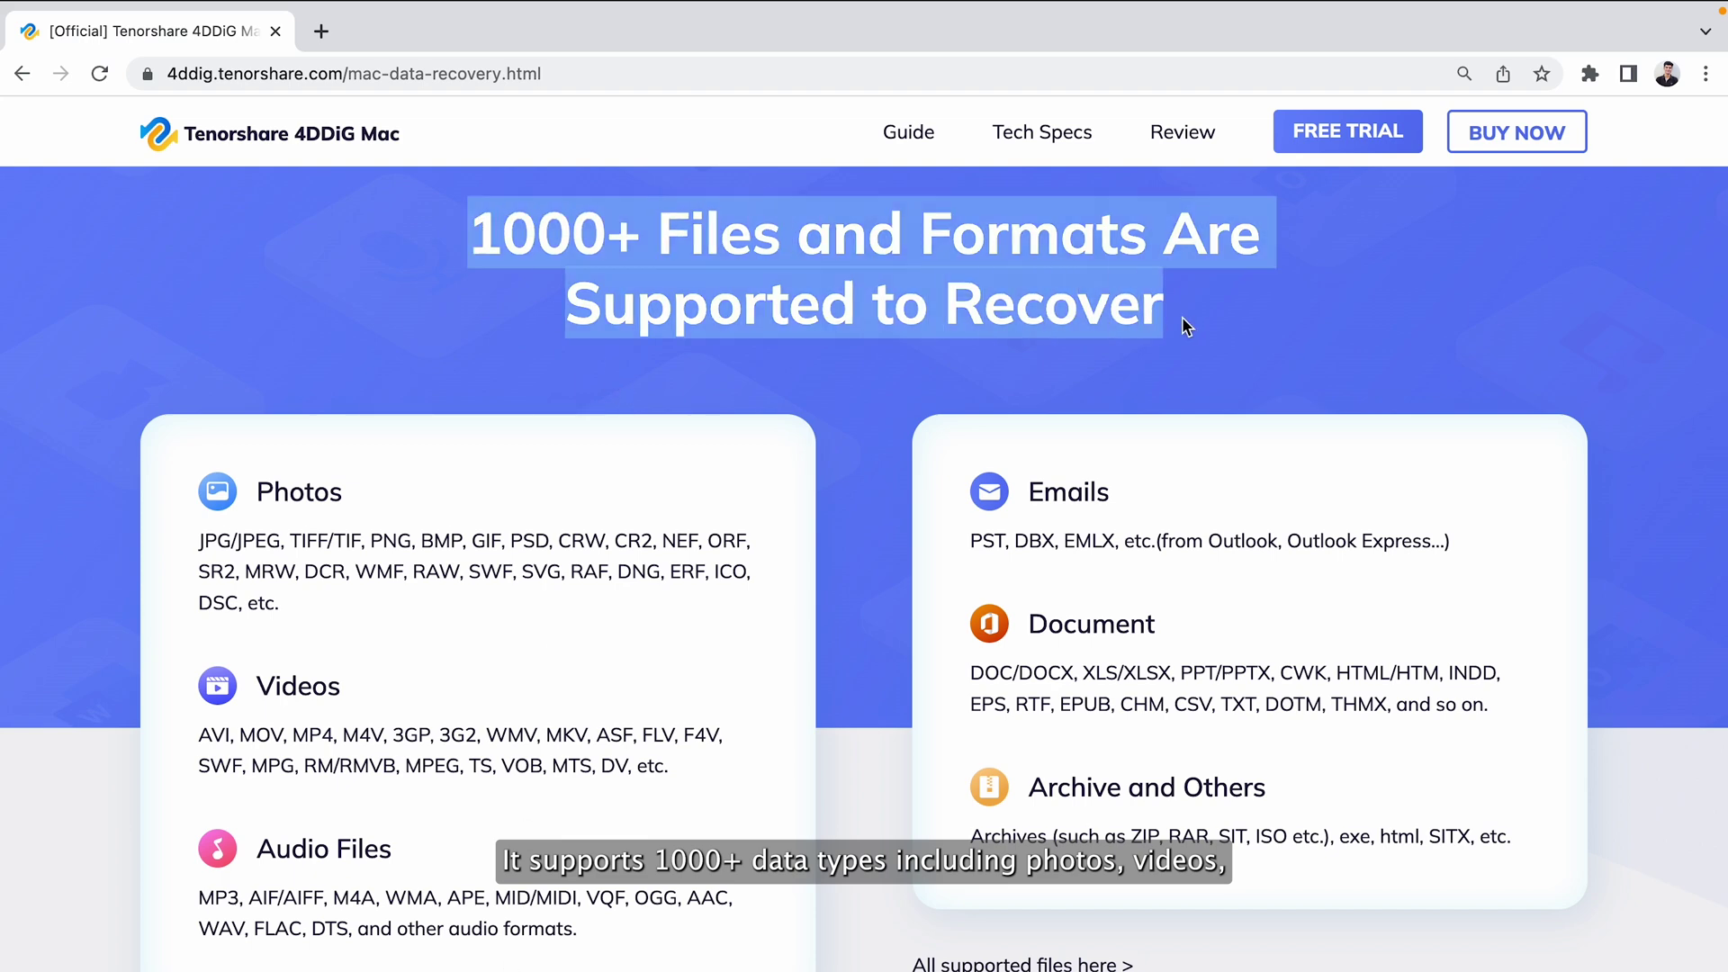
left_click(1180, 316)
Download the free 4DDiG installer for Mac and open the disk image
scroll(396, 714, "down", 10)
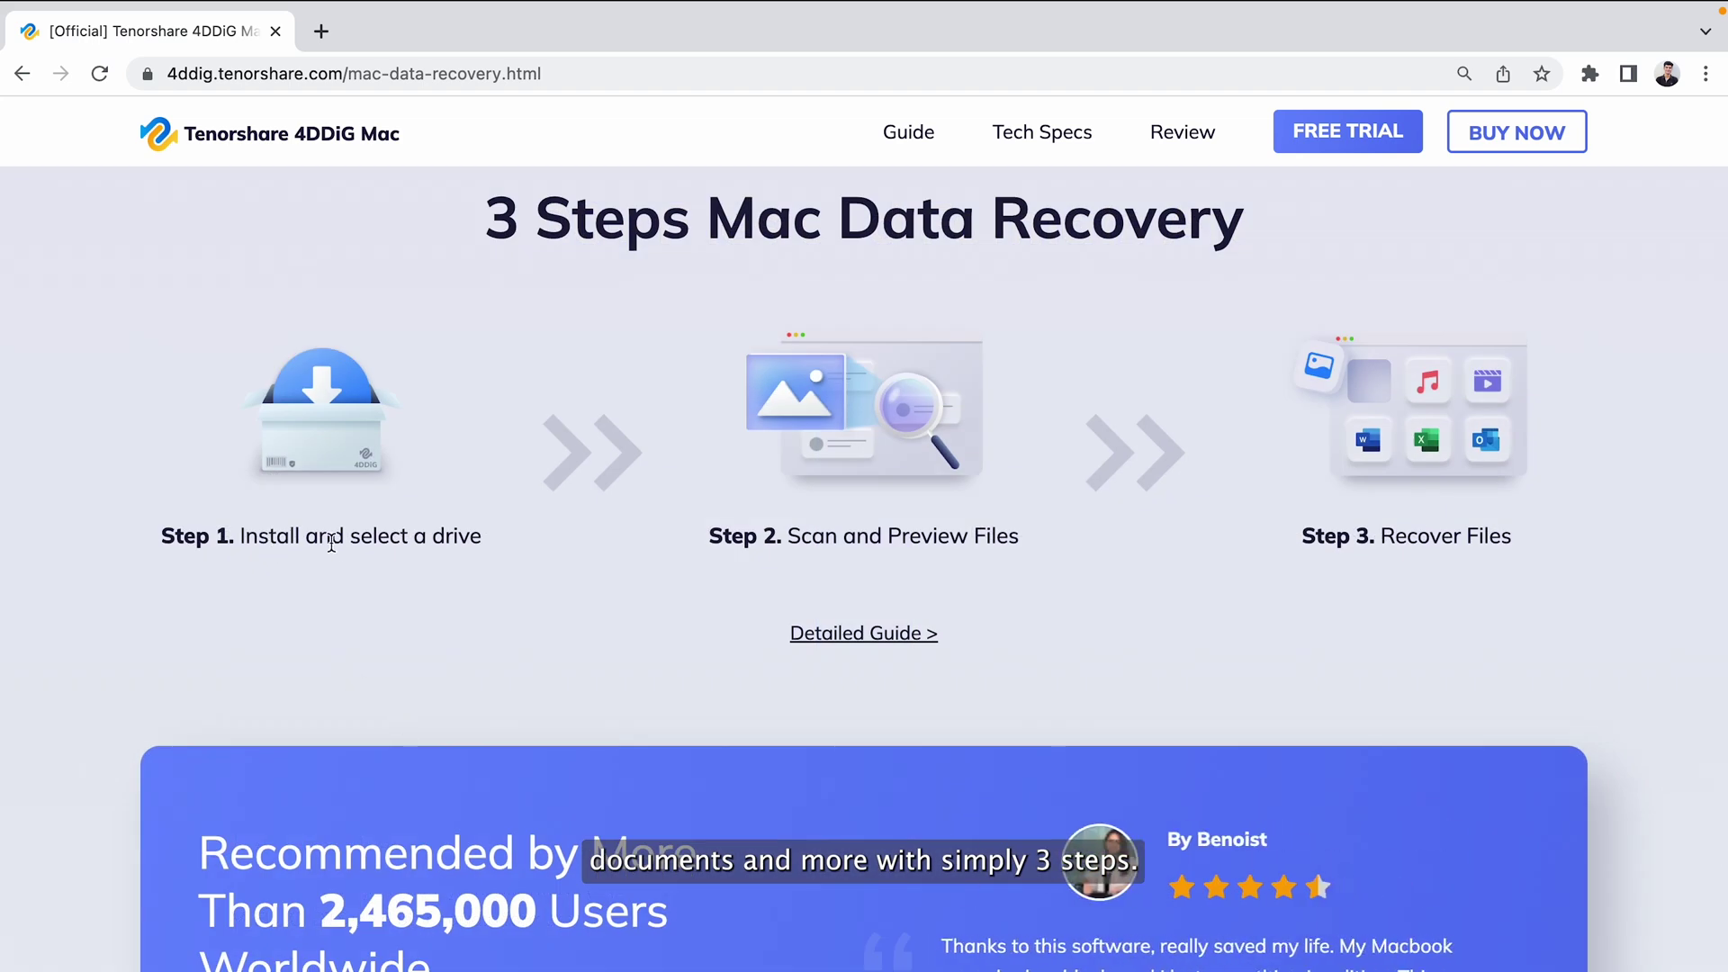
scroll(1429, 396, "down", 5)
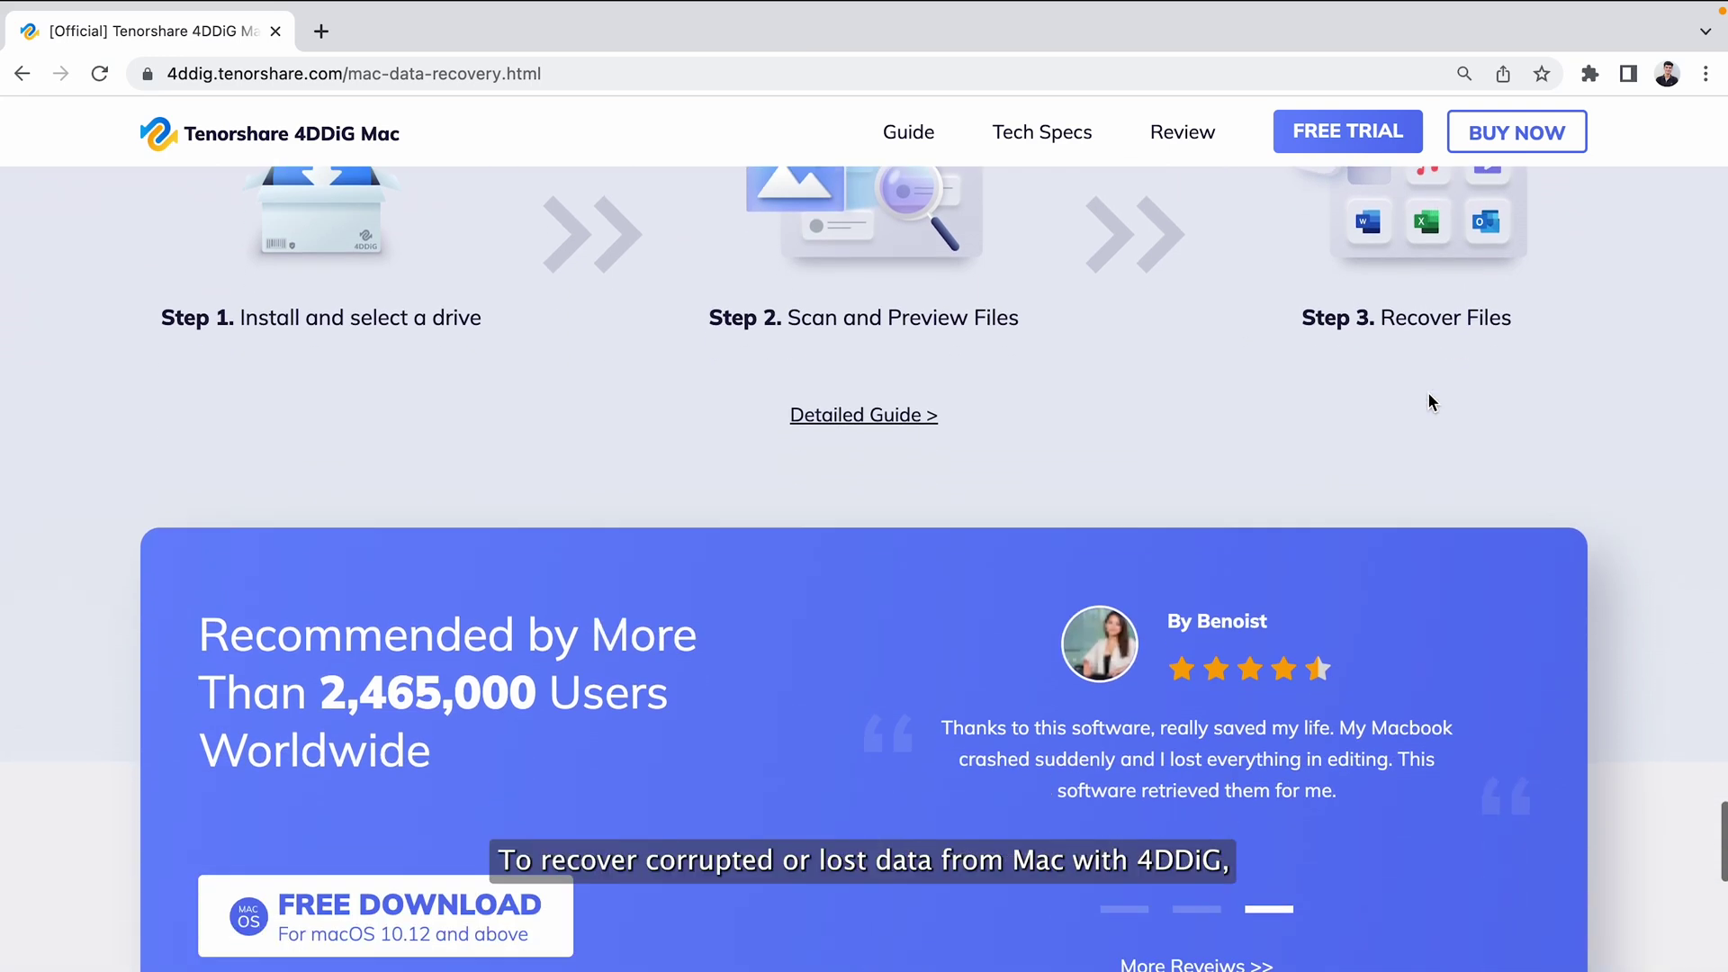
left_click(470, 683)
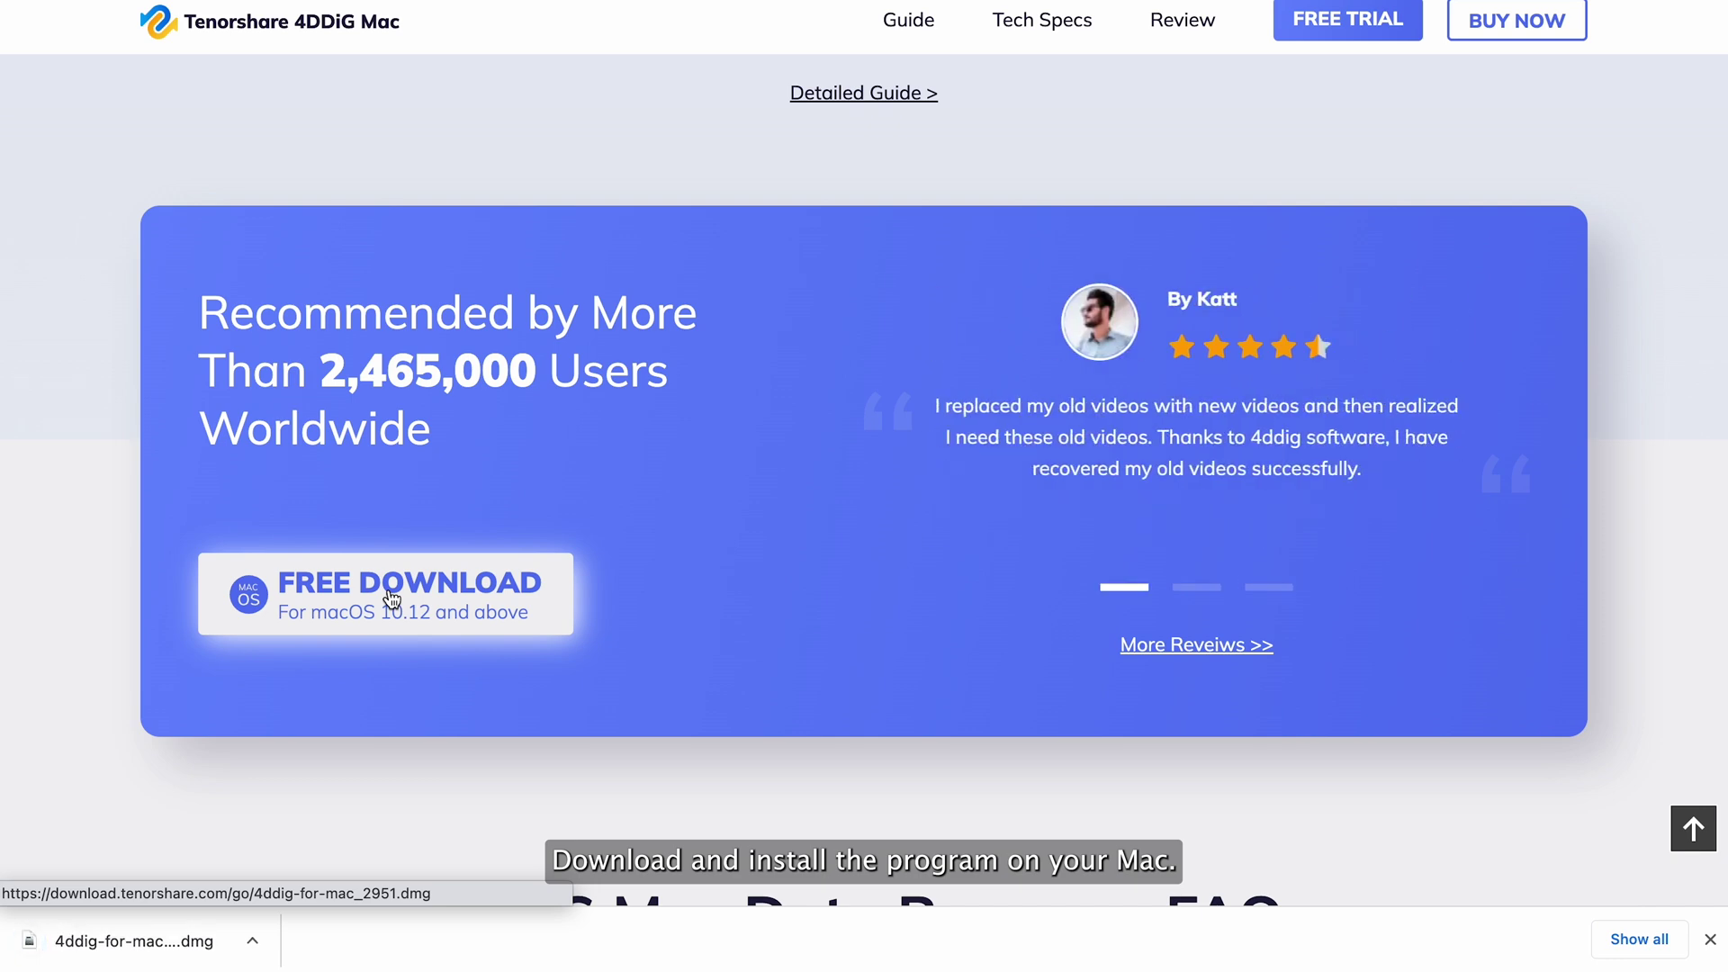
left_click(135, 941)
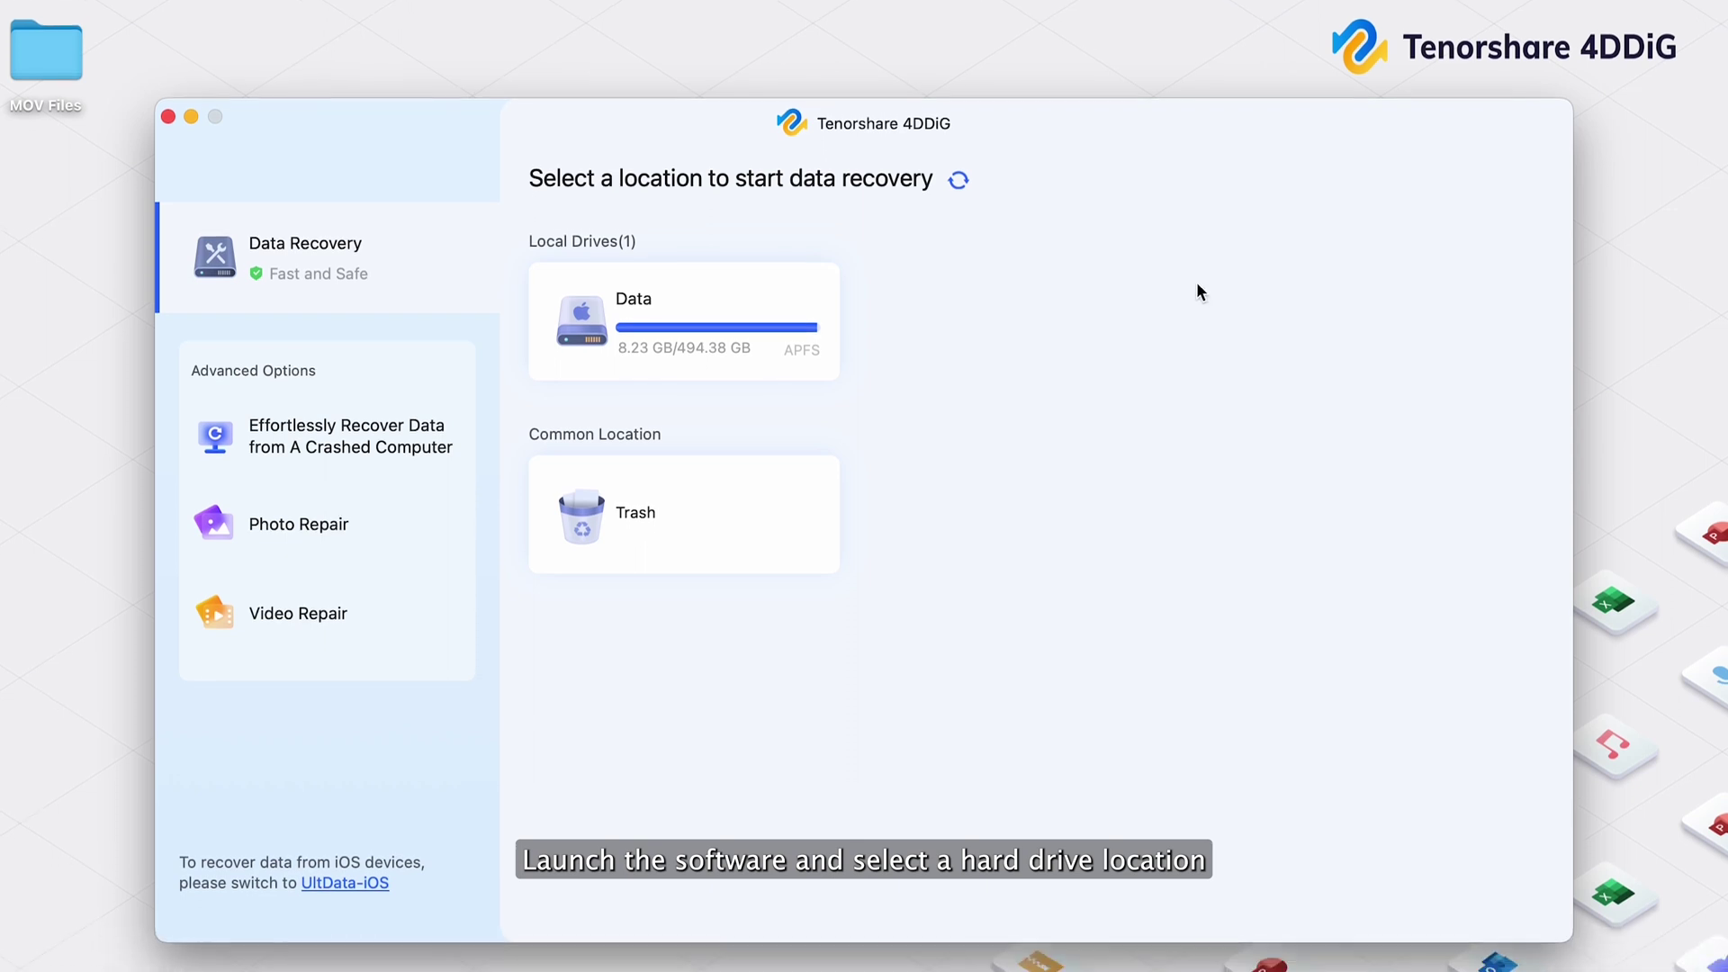
Select the Data drive, uncheck Photo and Audio, and run a video-only scan
left_click(795, 362)
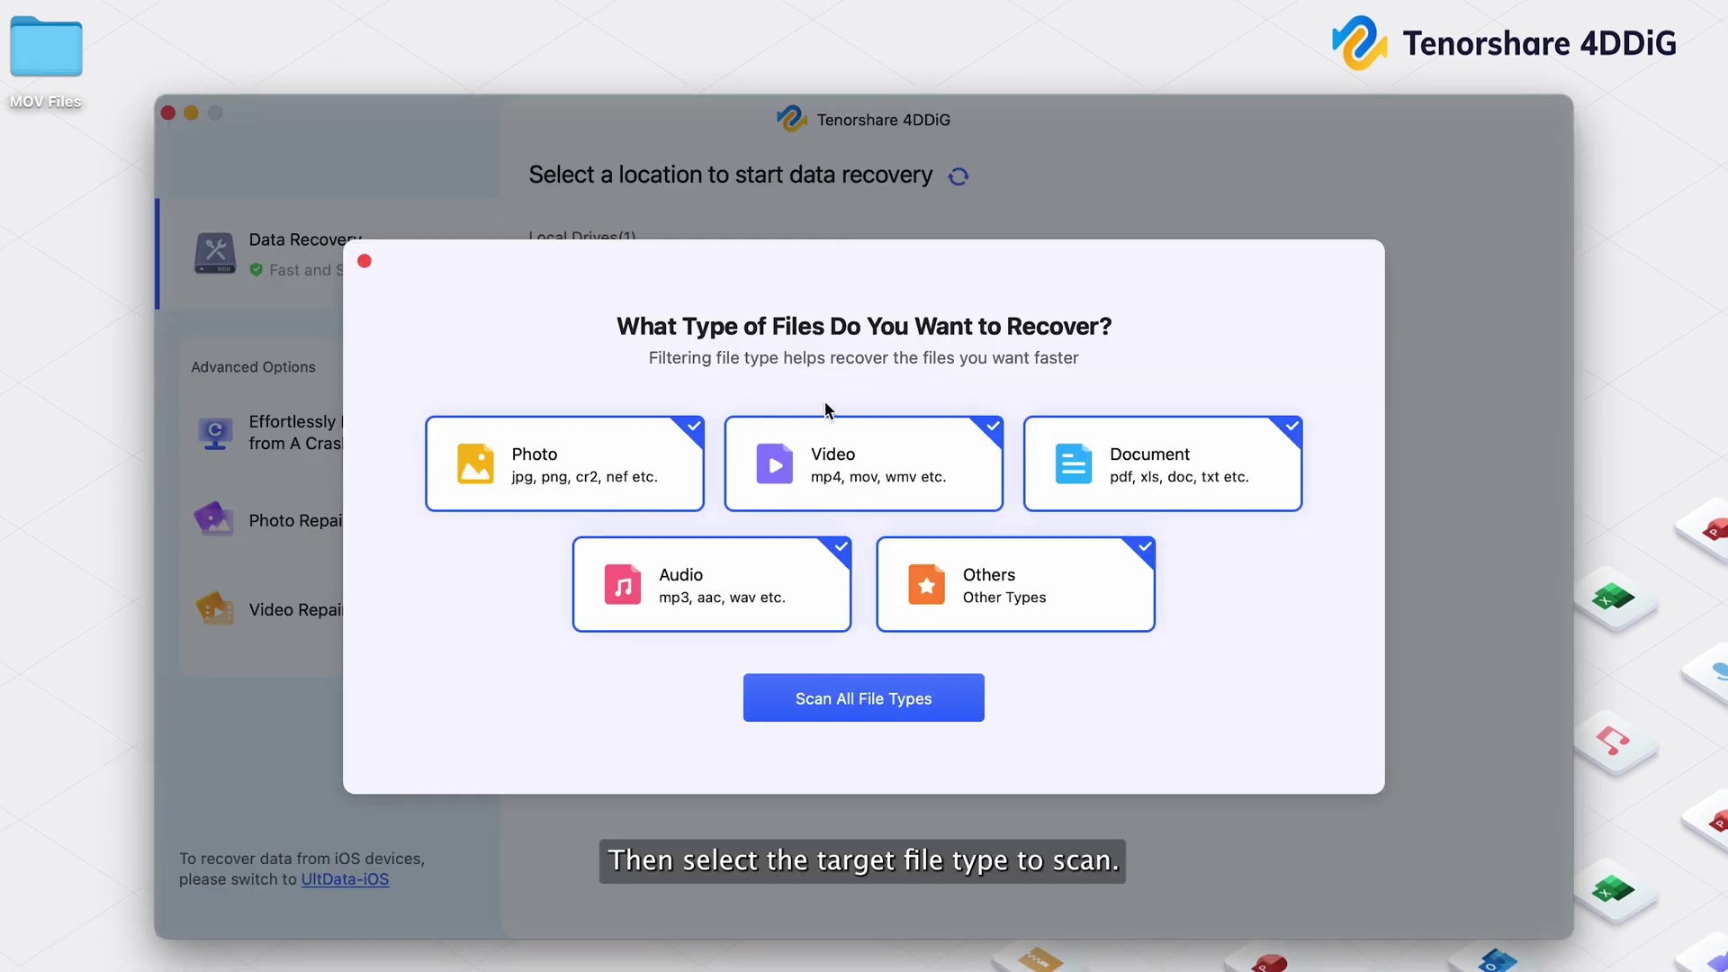
left_click(792, 578)
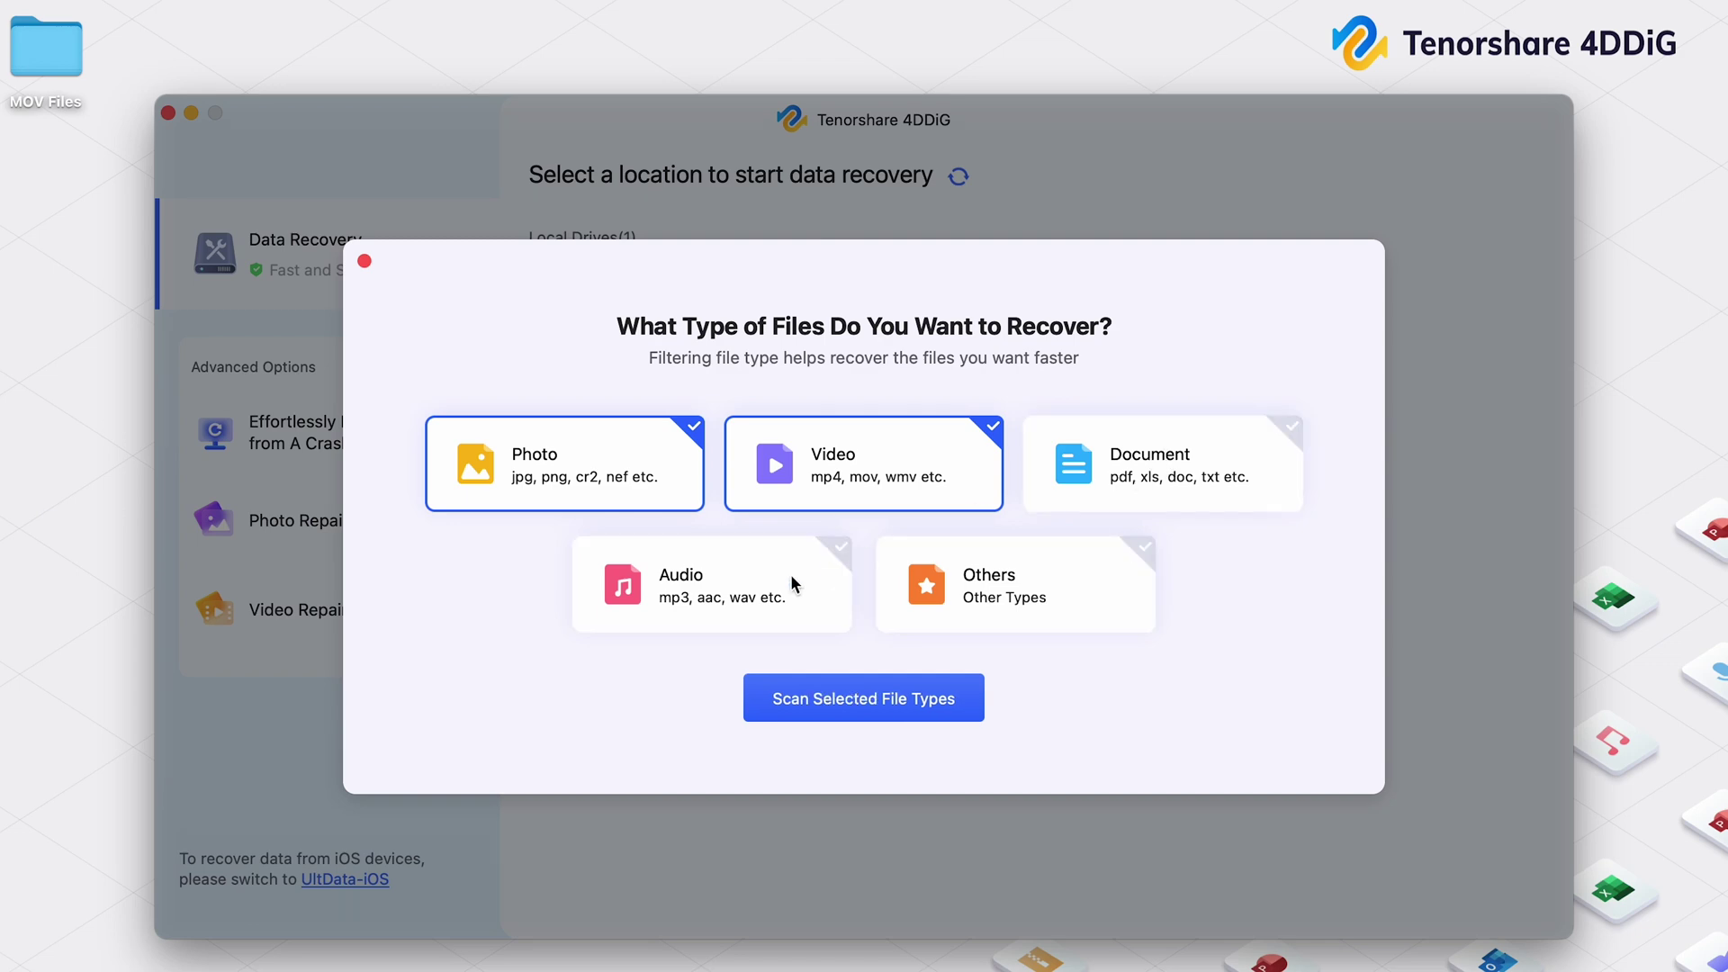
left_click(645, 473)
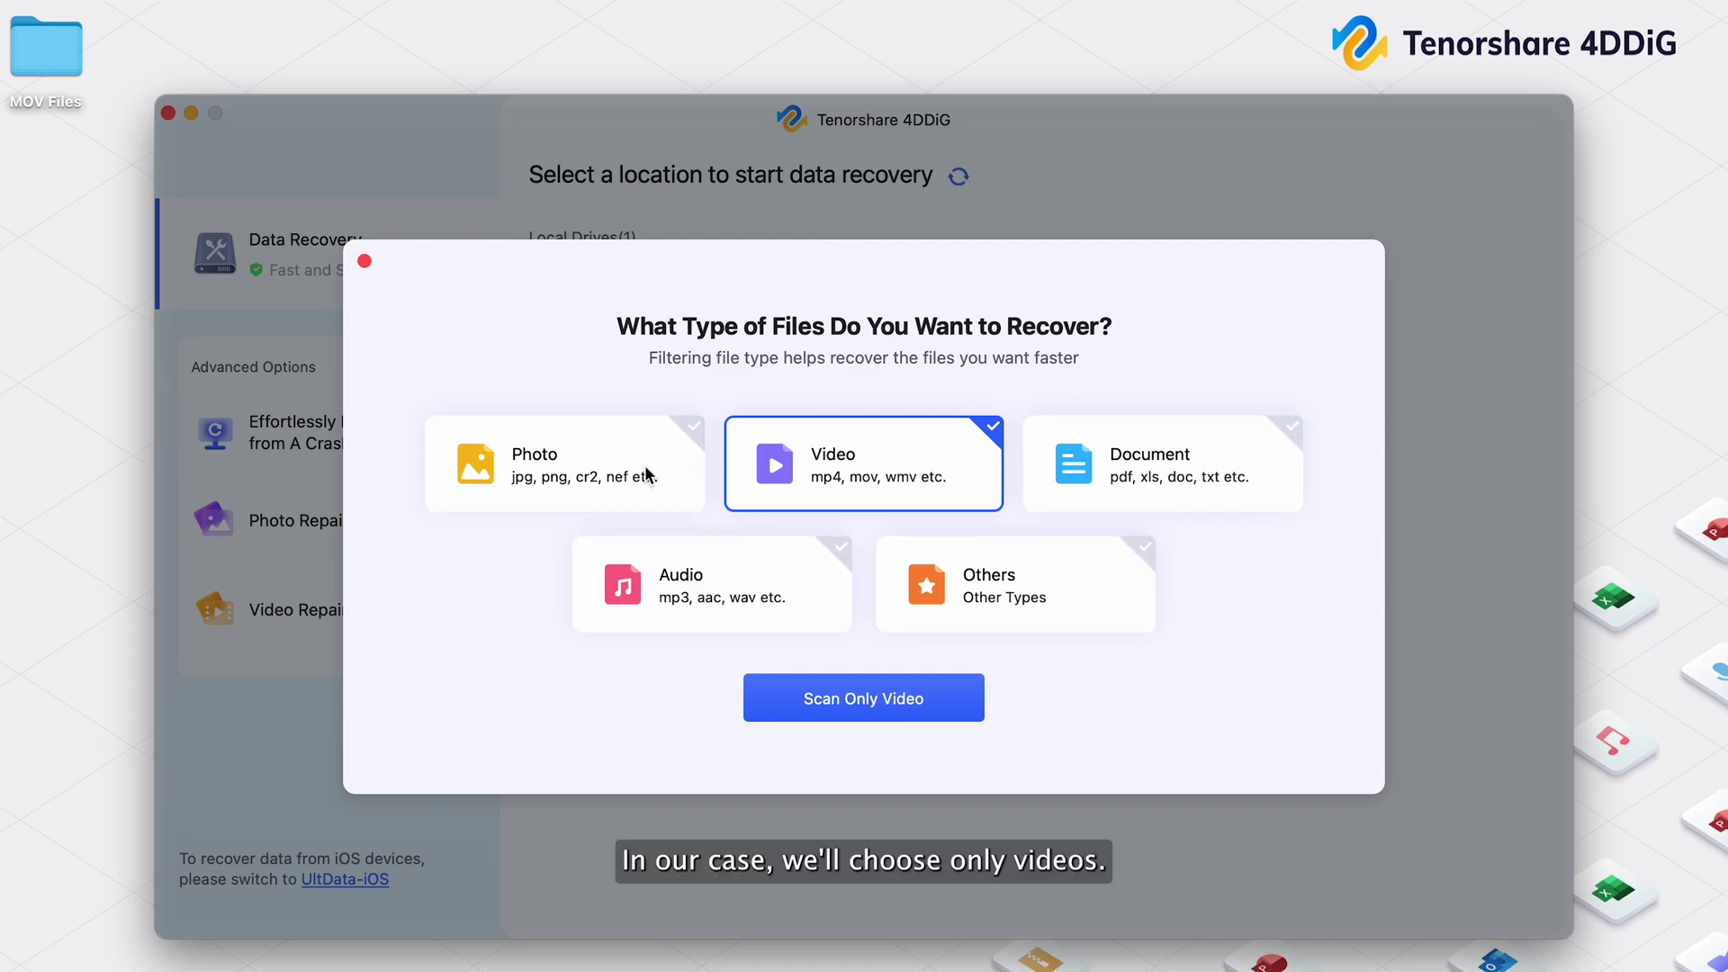
left_click(869, 699)
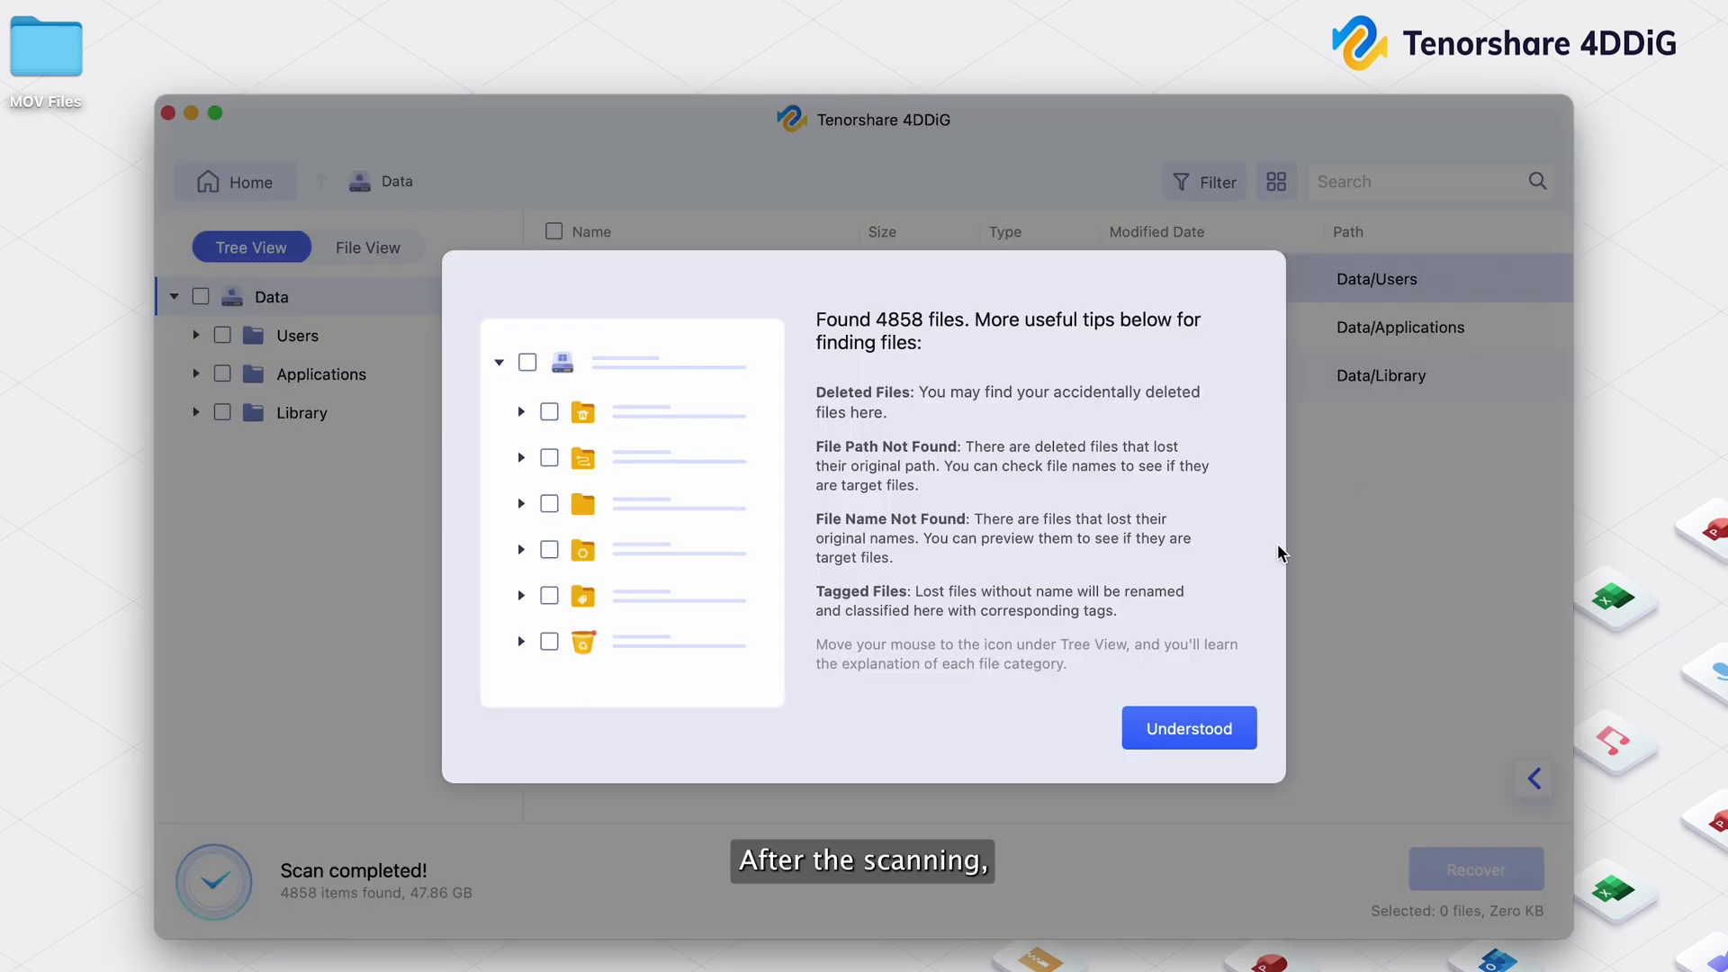
Recover IMG_1159.MOV and IMG_1896.MOV to the Downloads folder and show them in Finder
left_click(1189, 731)
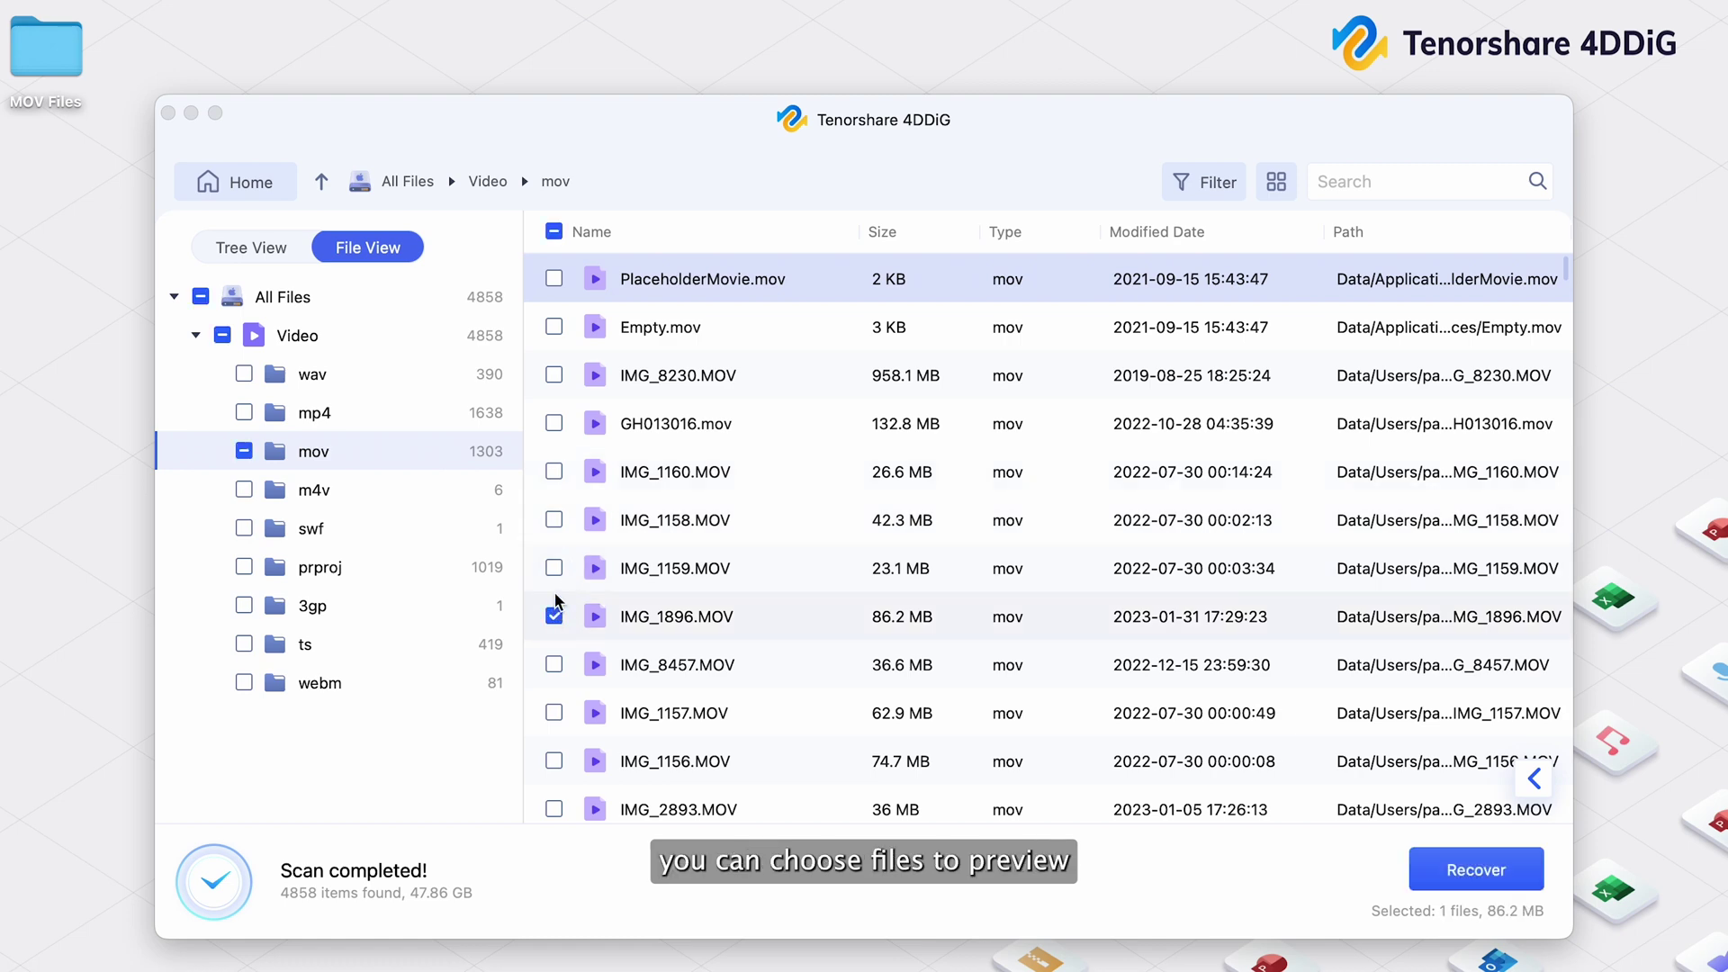
left_click(554, 568)
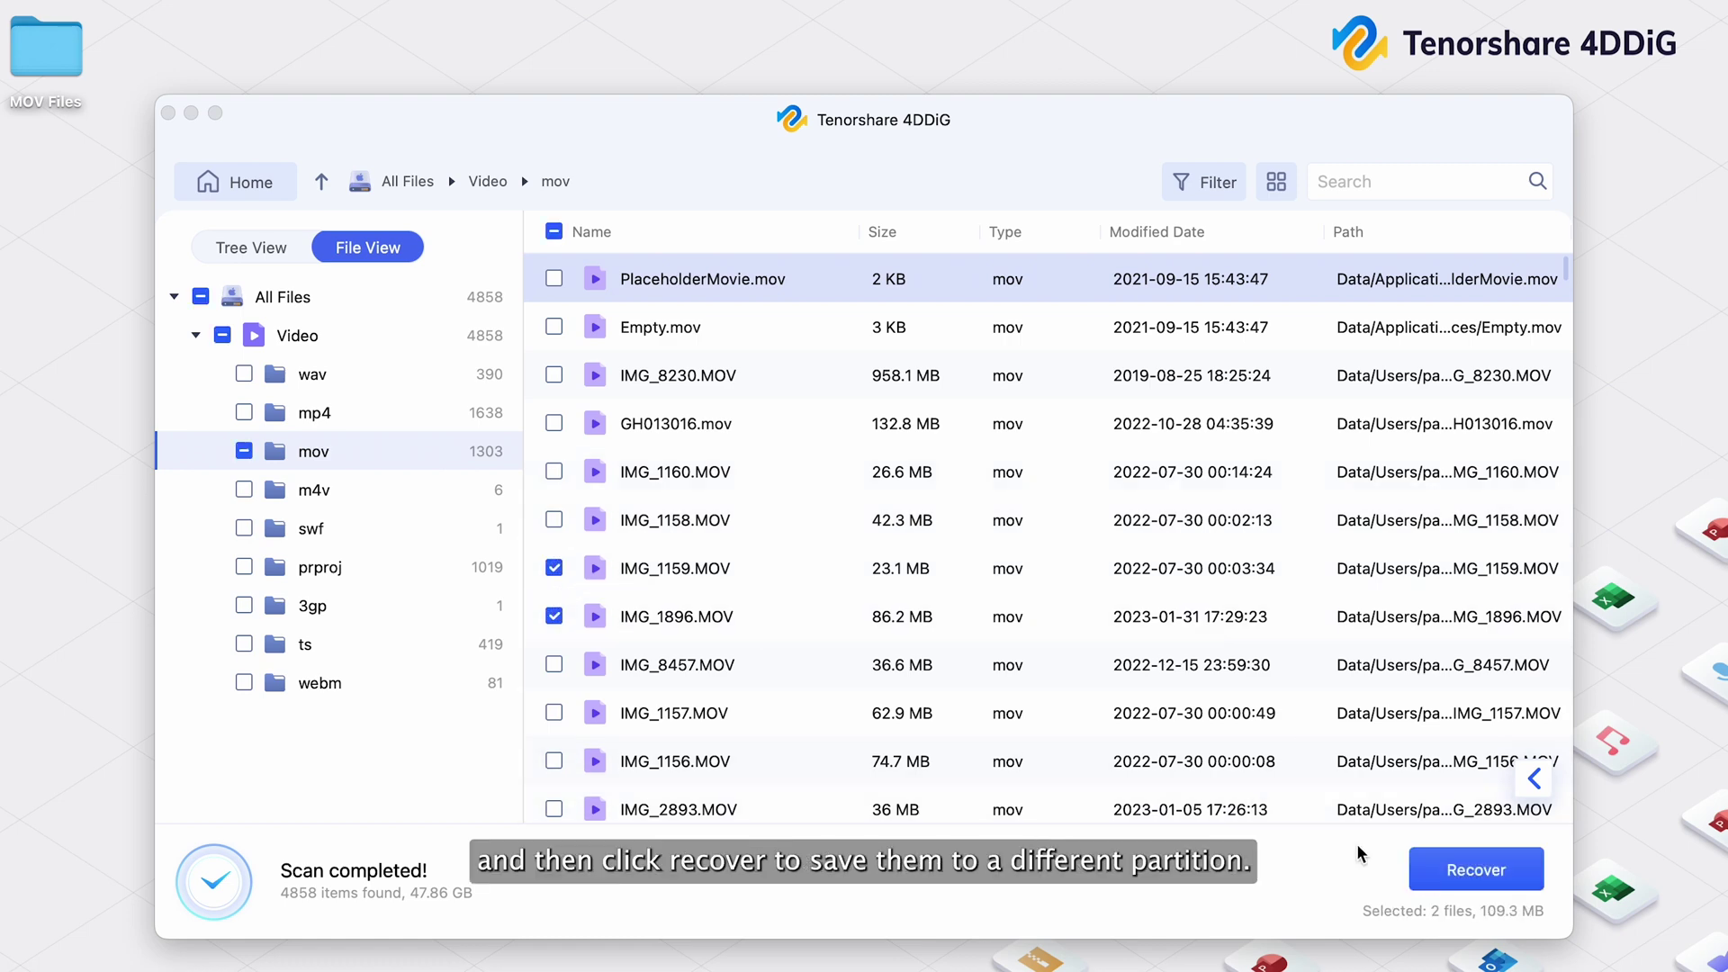
left_click(1467, 868)
left_click(1357, 754)
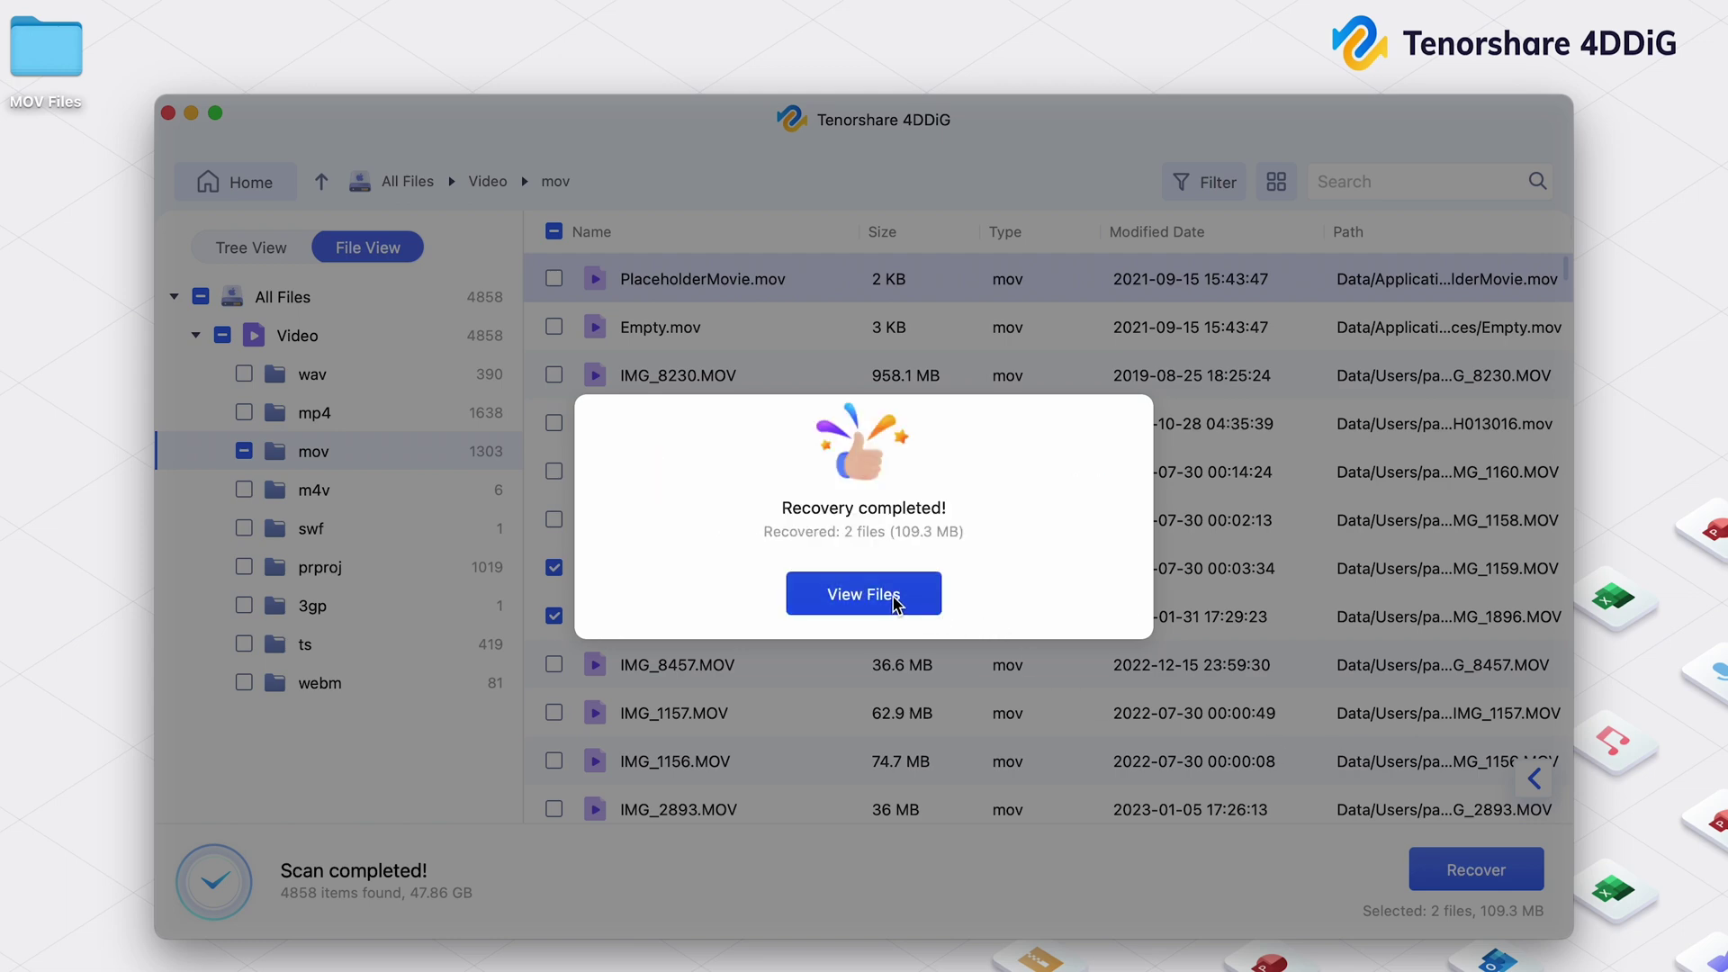
left_click(895, 603)
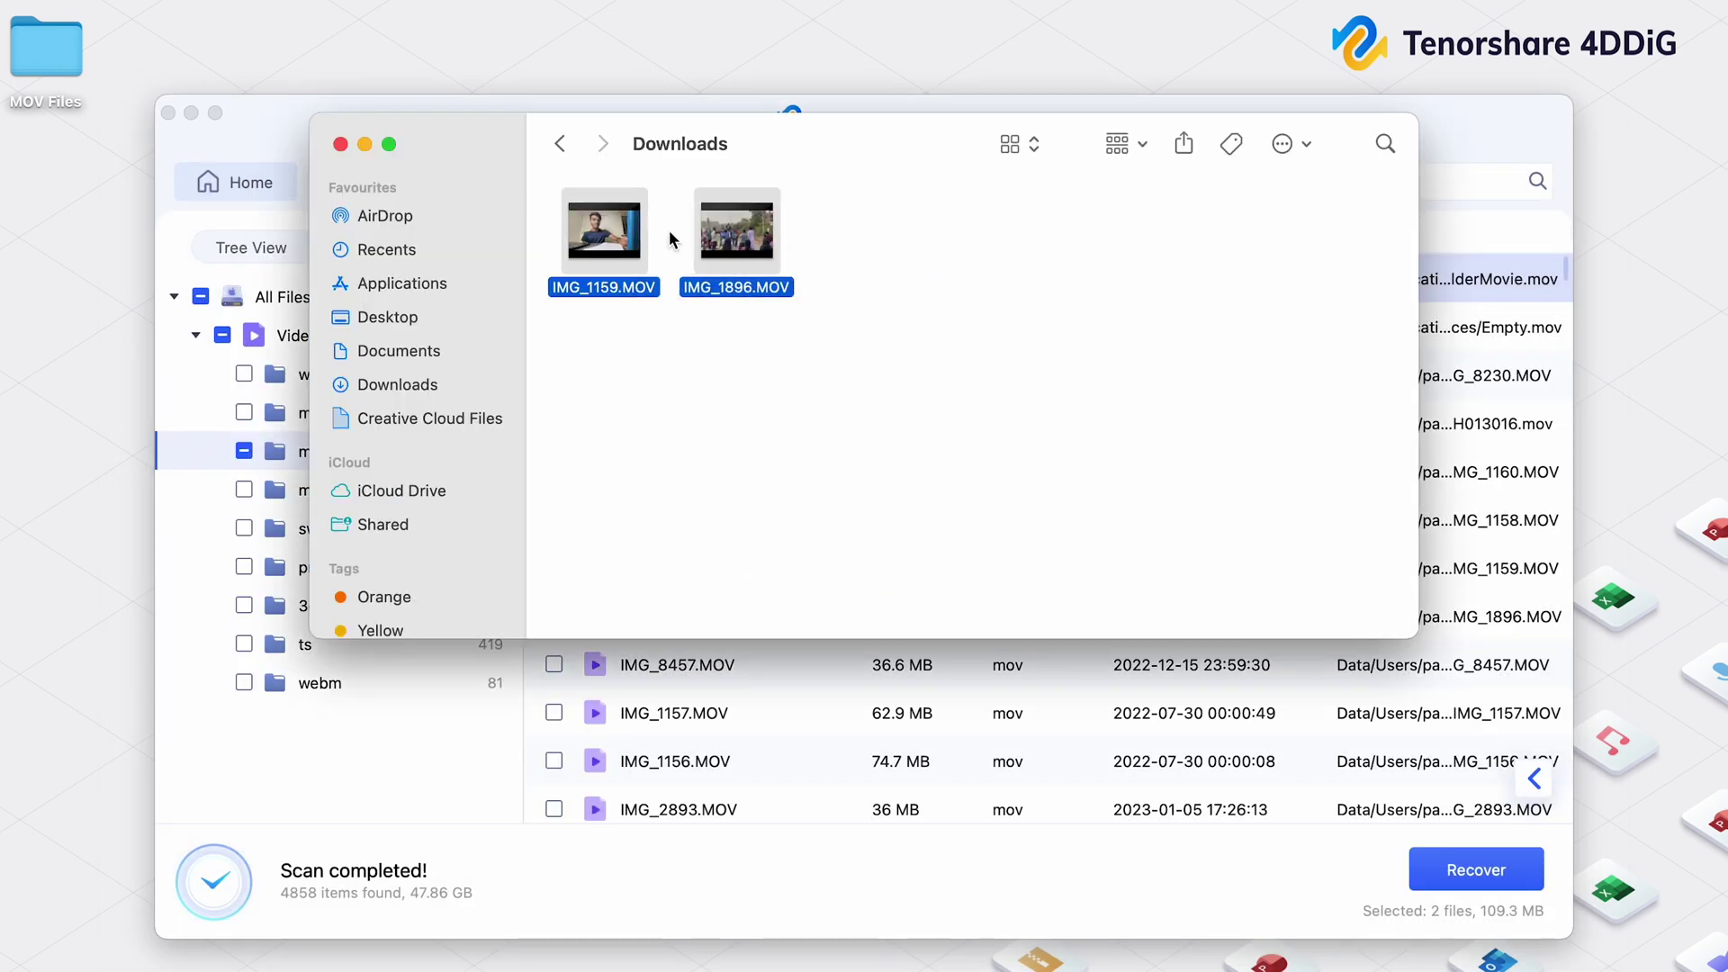
Close Downloads, minimize 4DDiG, and play IMG_1412.MOV from MOV Files in QuickTime
left_click(341, 145)
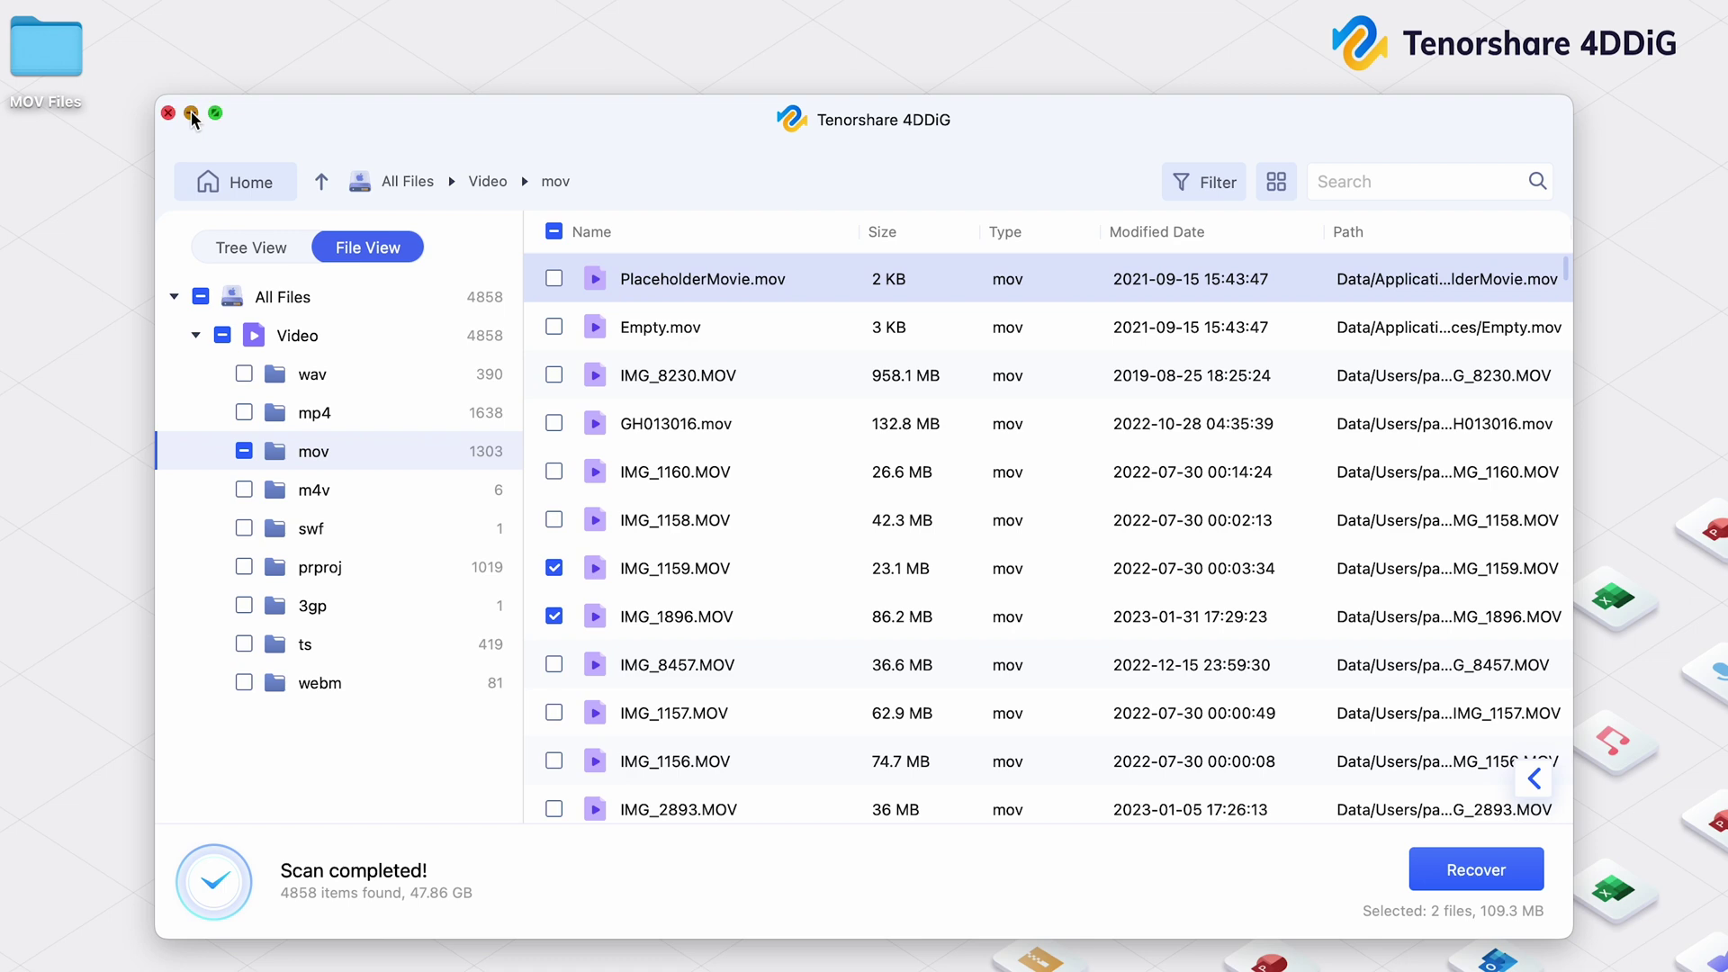
left_click(190, 113)
double_click(36, 124)
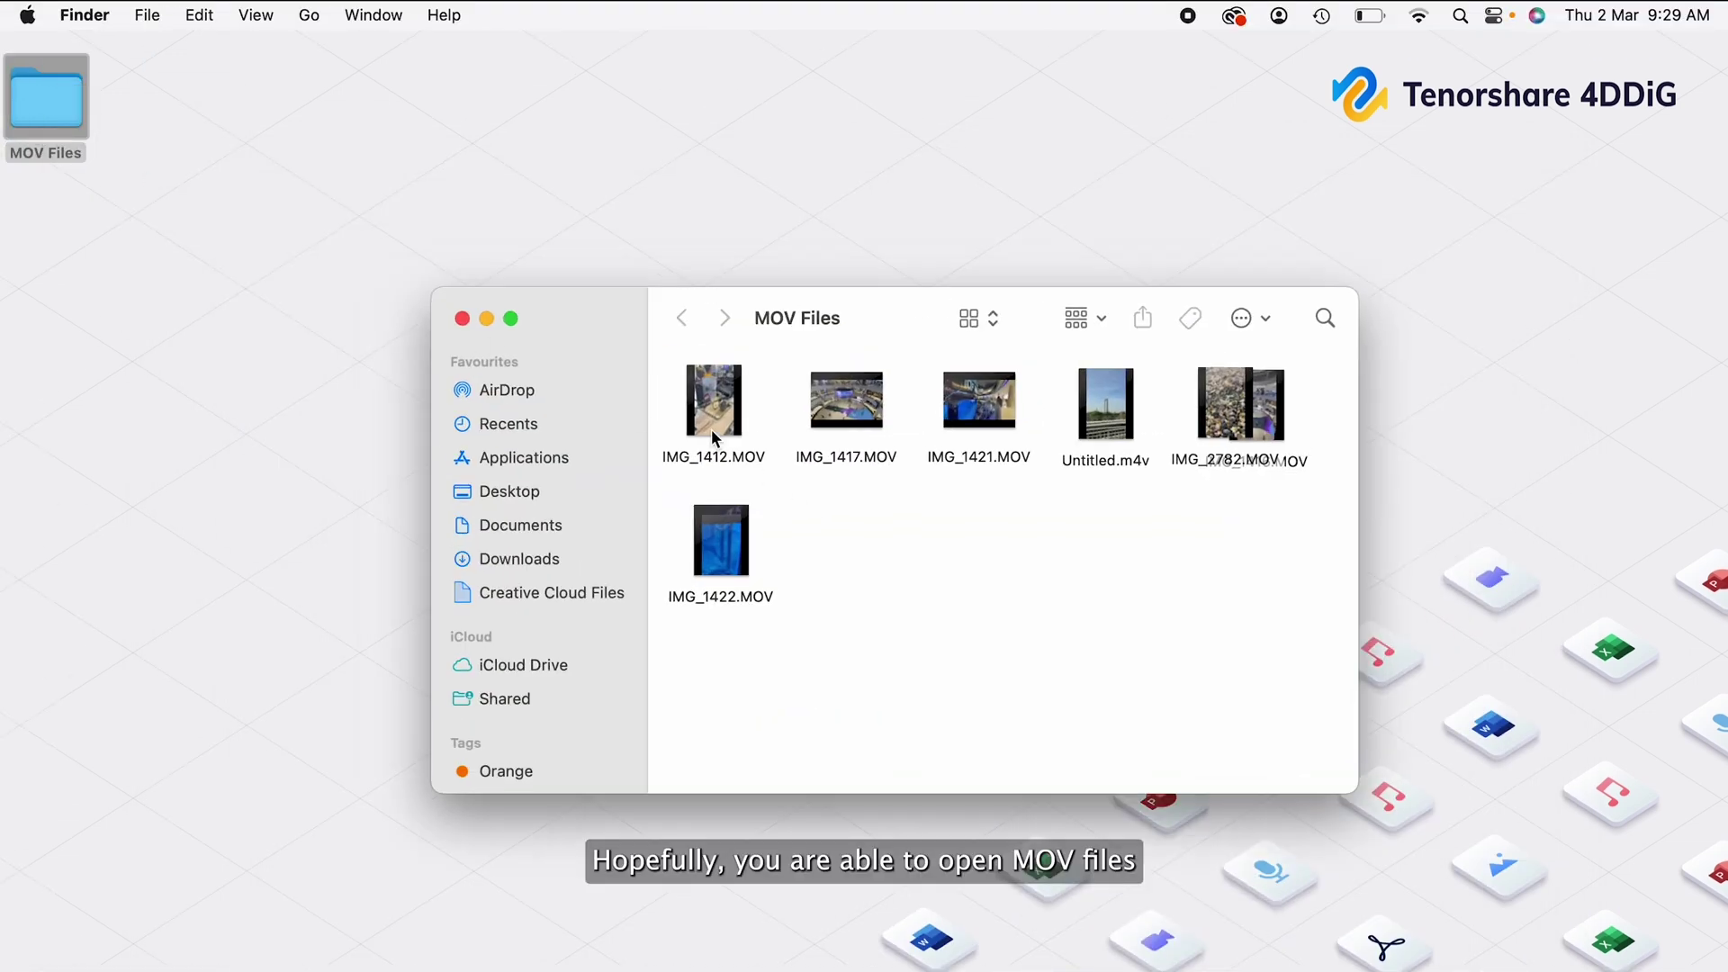
double_click(735, 421)
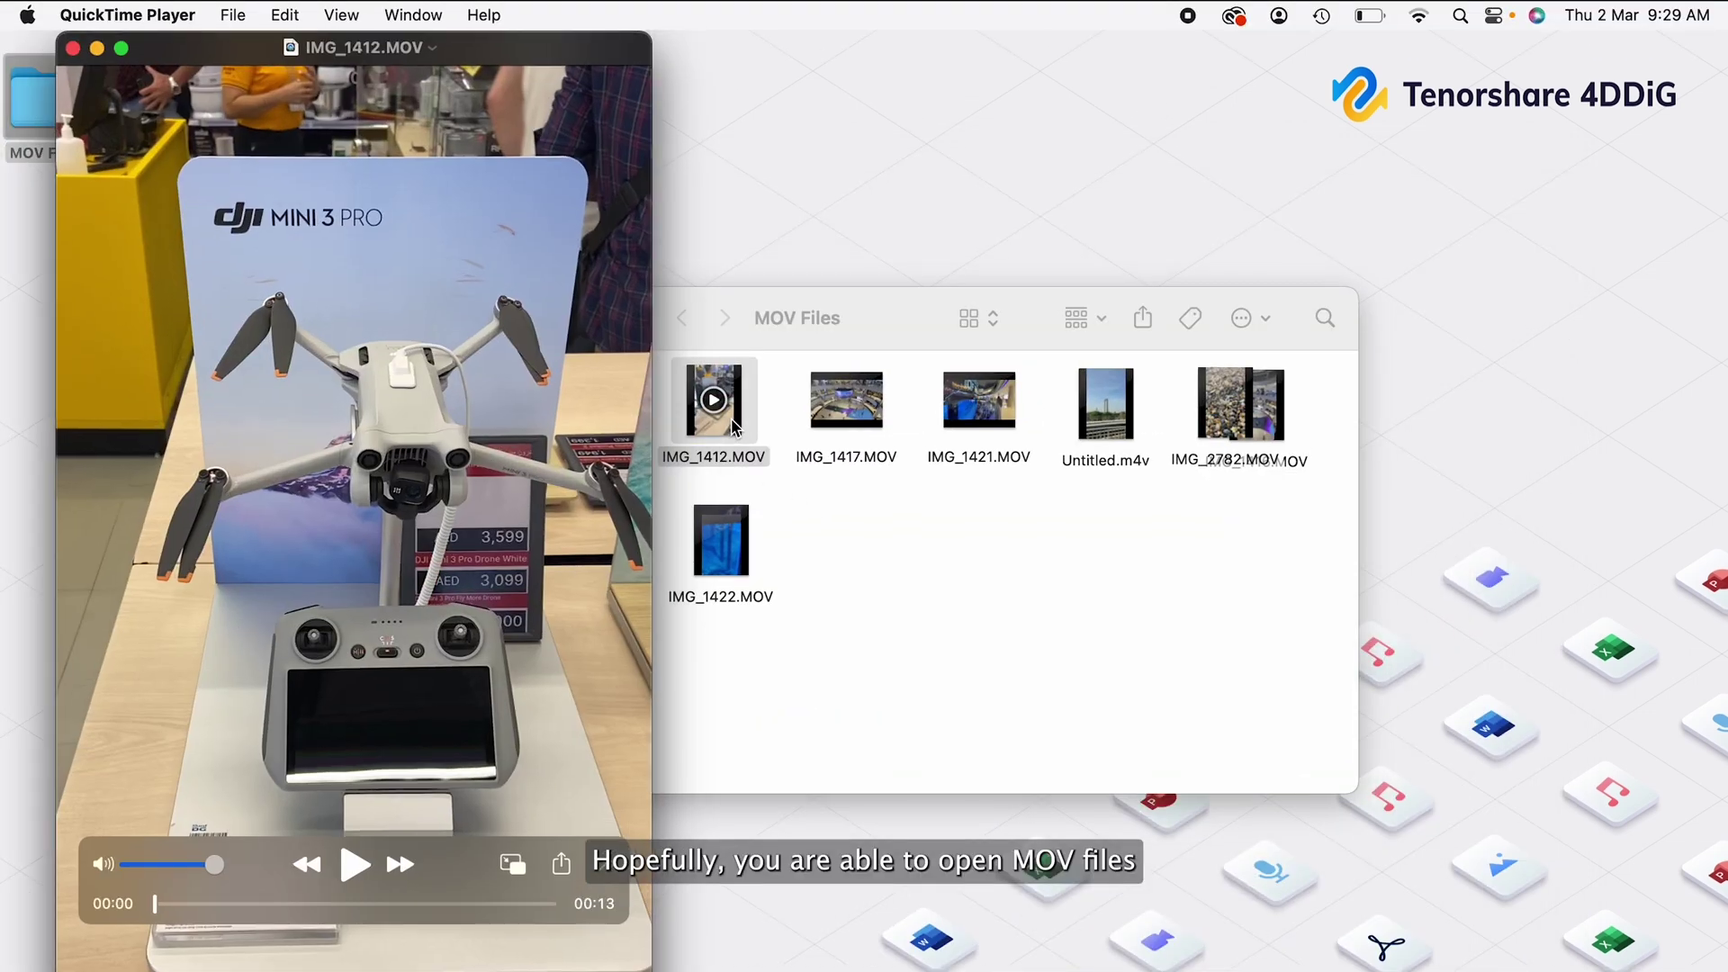
key("space")
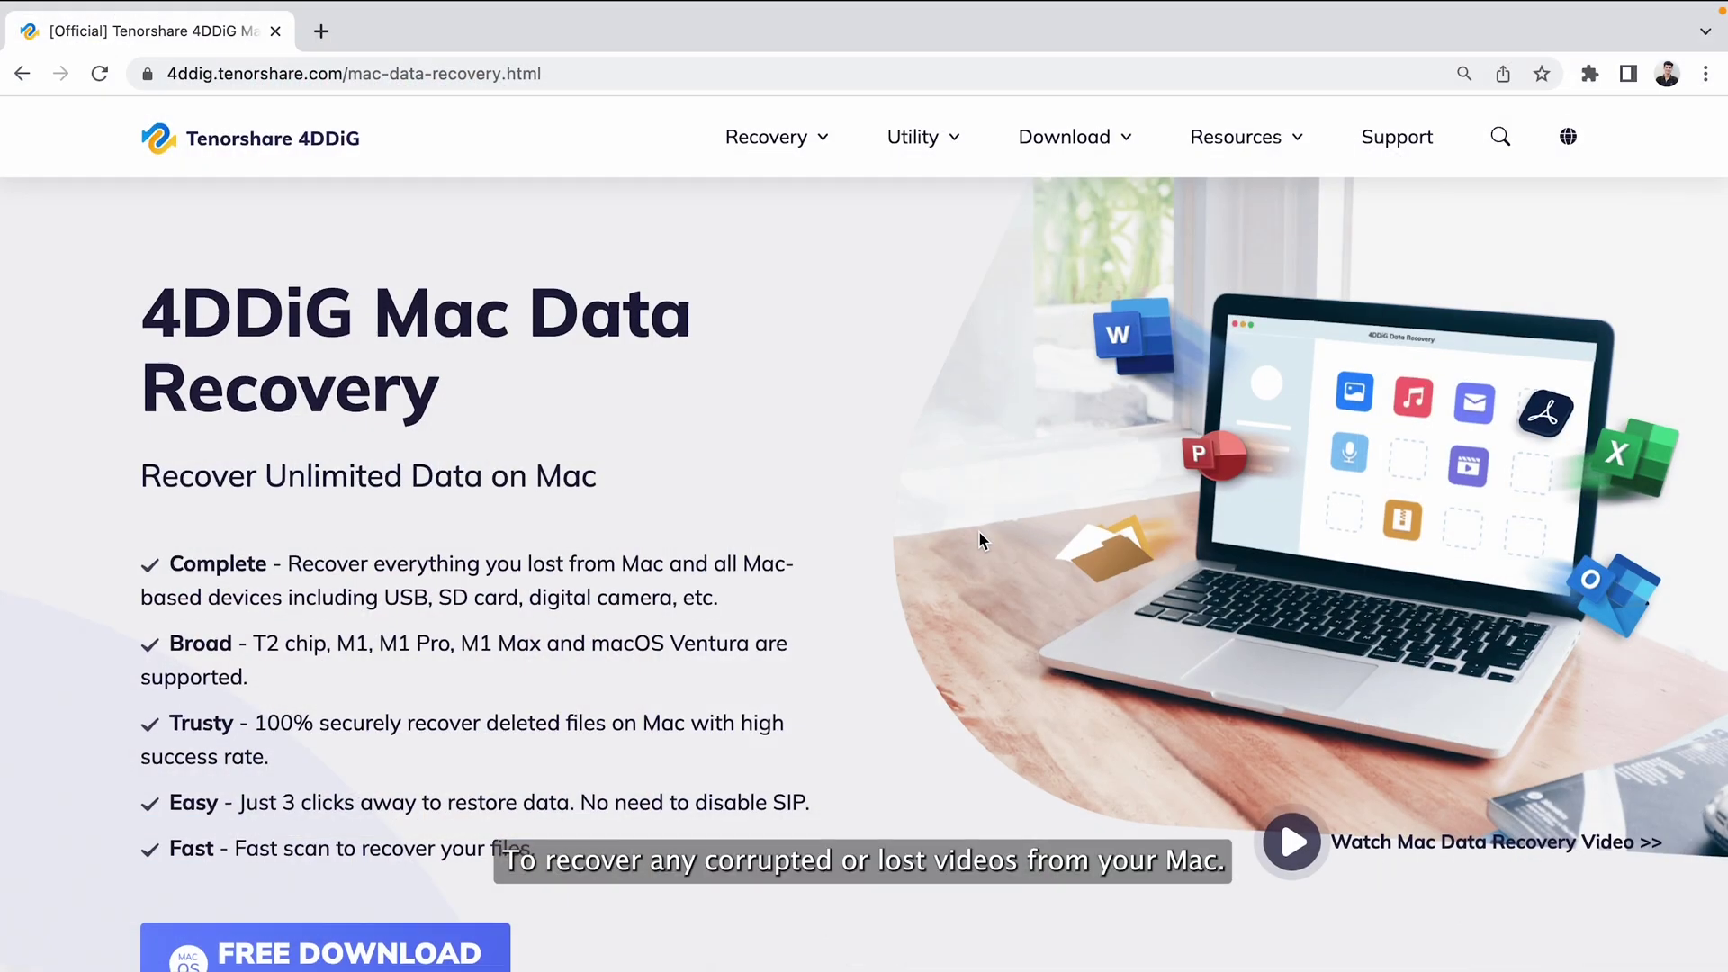
scroll(979, 532, "down", 9)
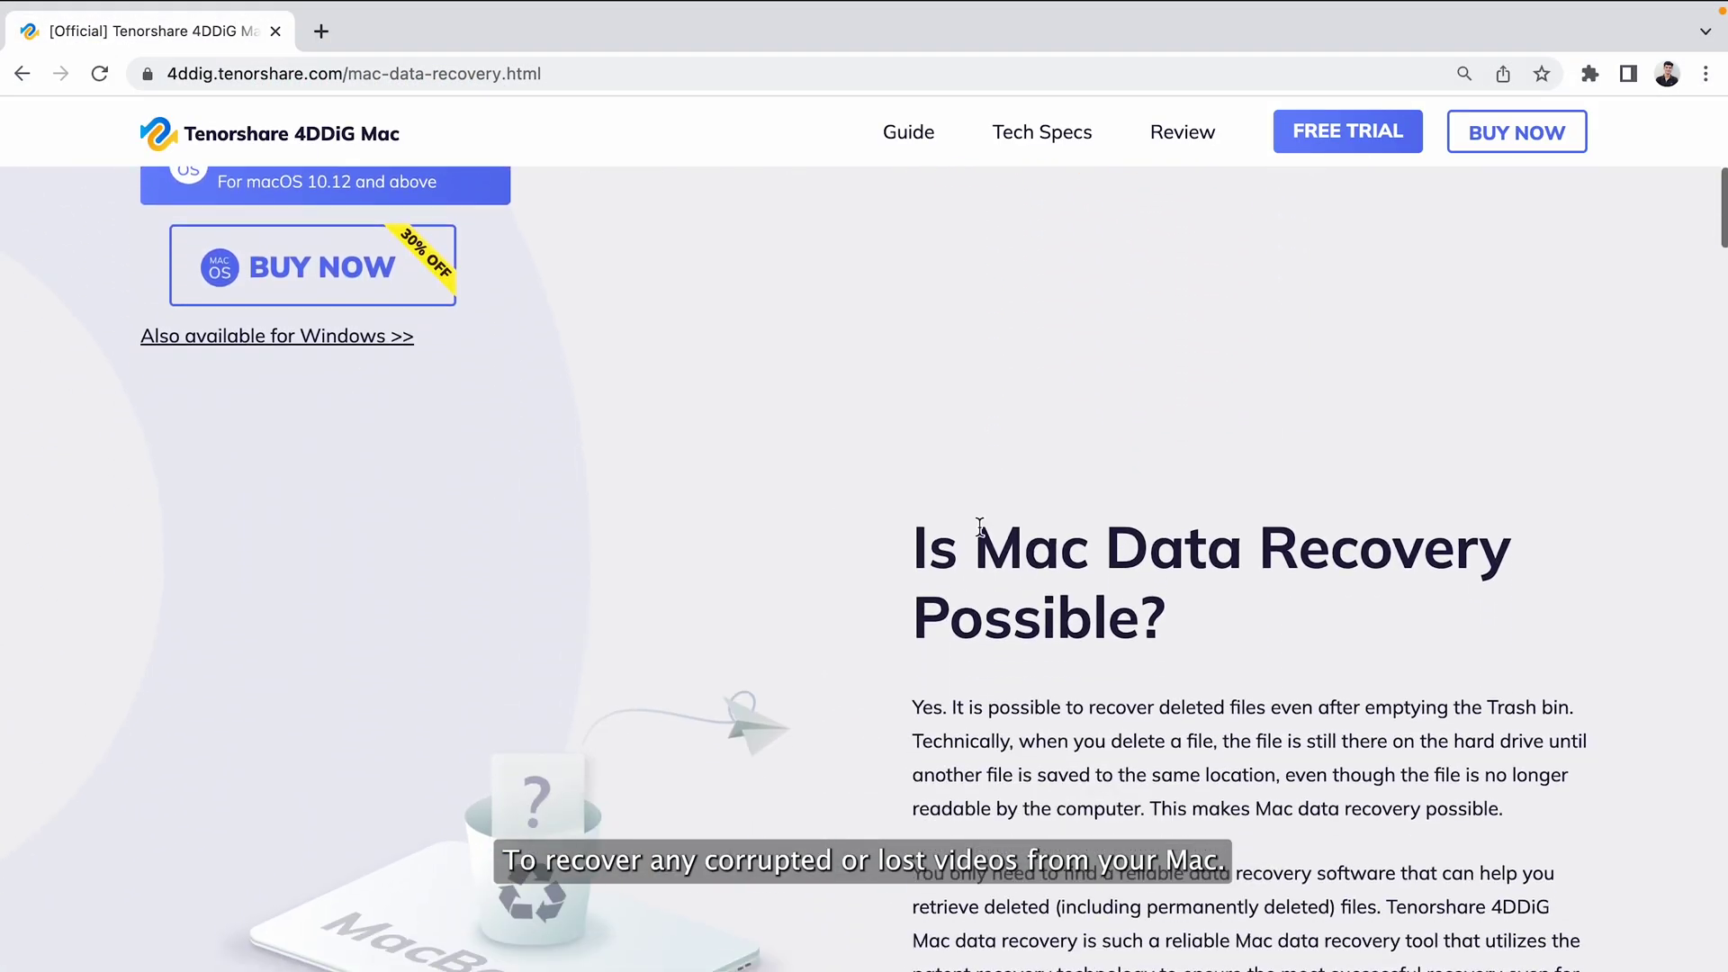
scroll(979, 526, "down", 8)
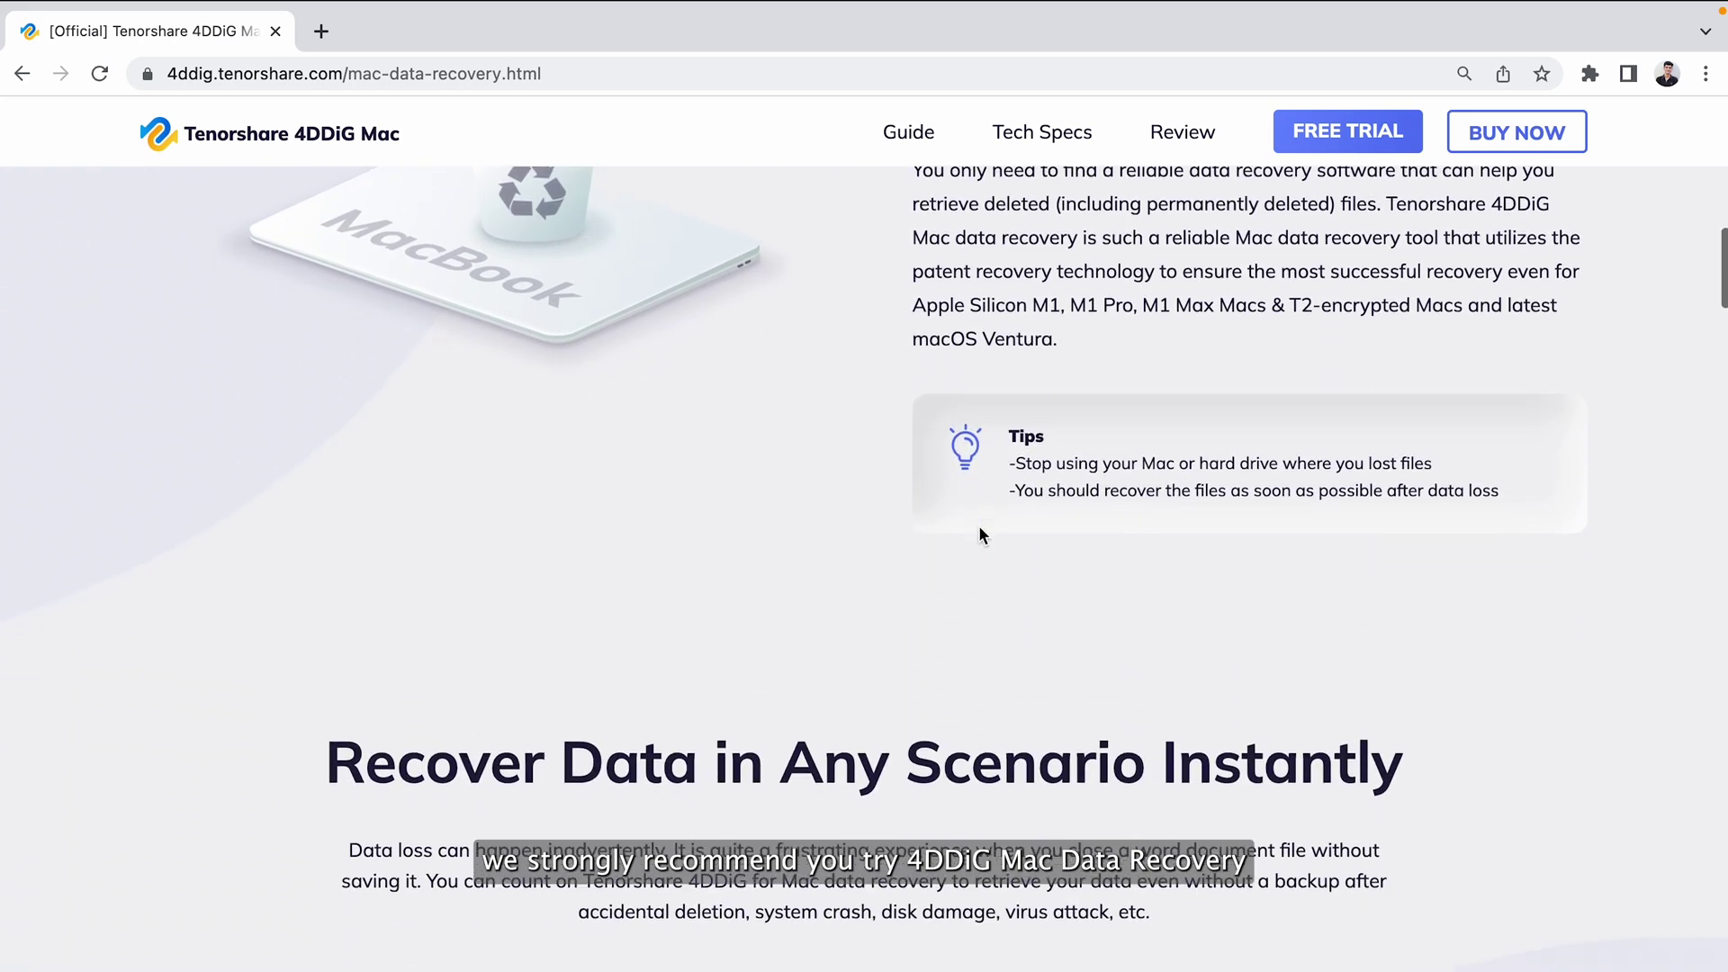
scroll(980, 527, "down", 6)
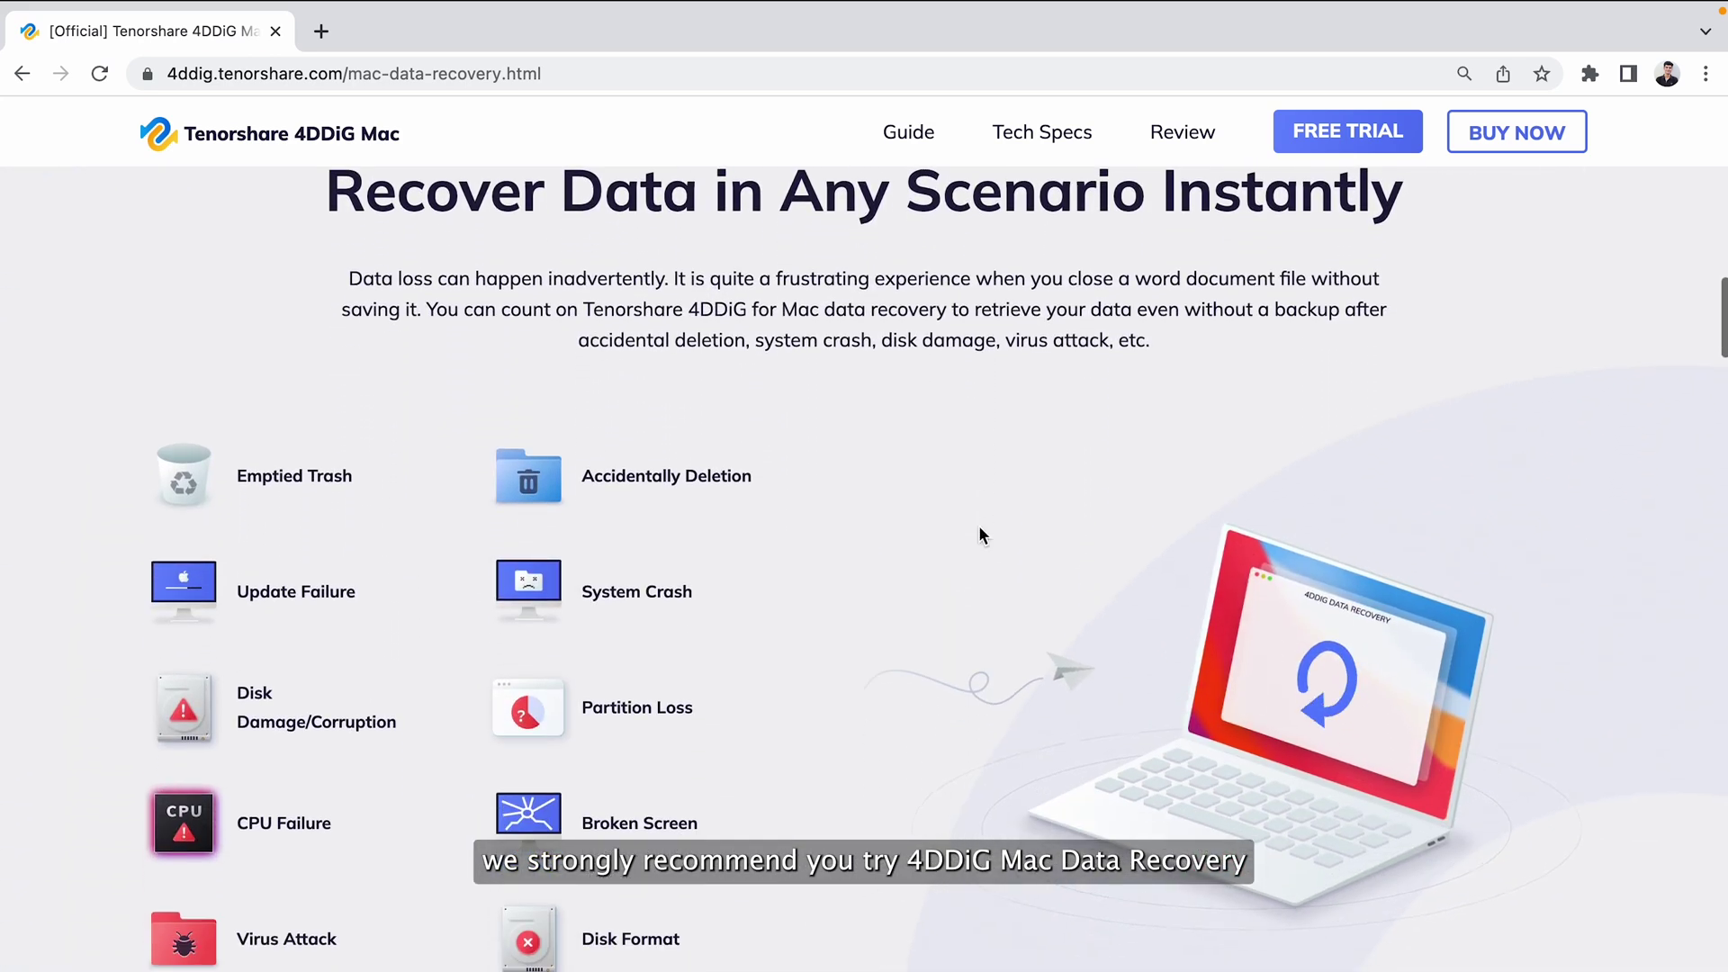
scroll(980, 534, "down", 13)
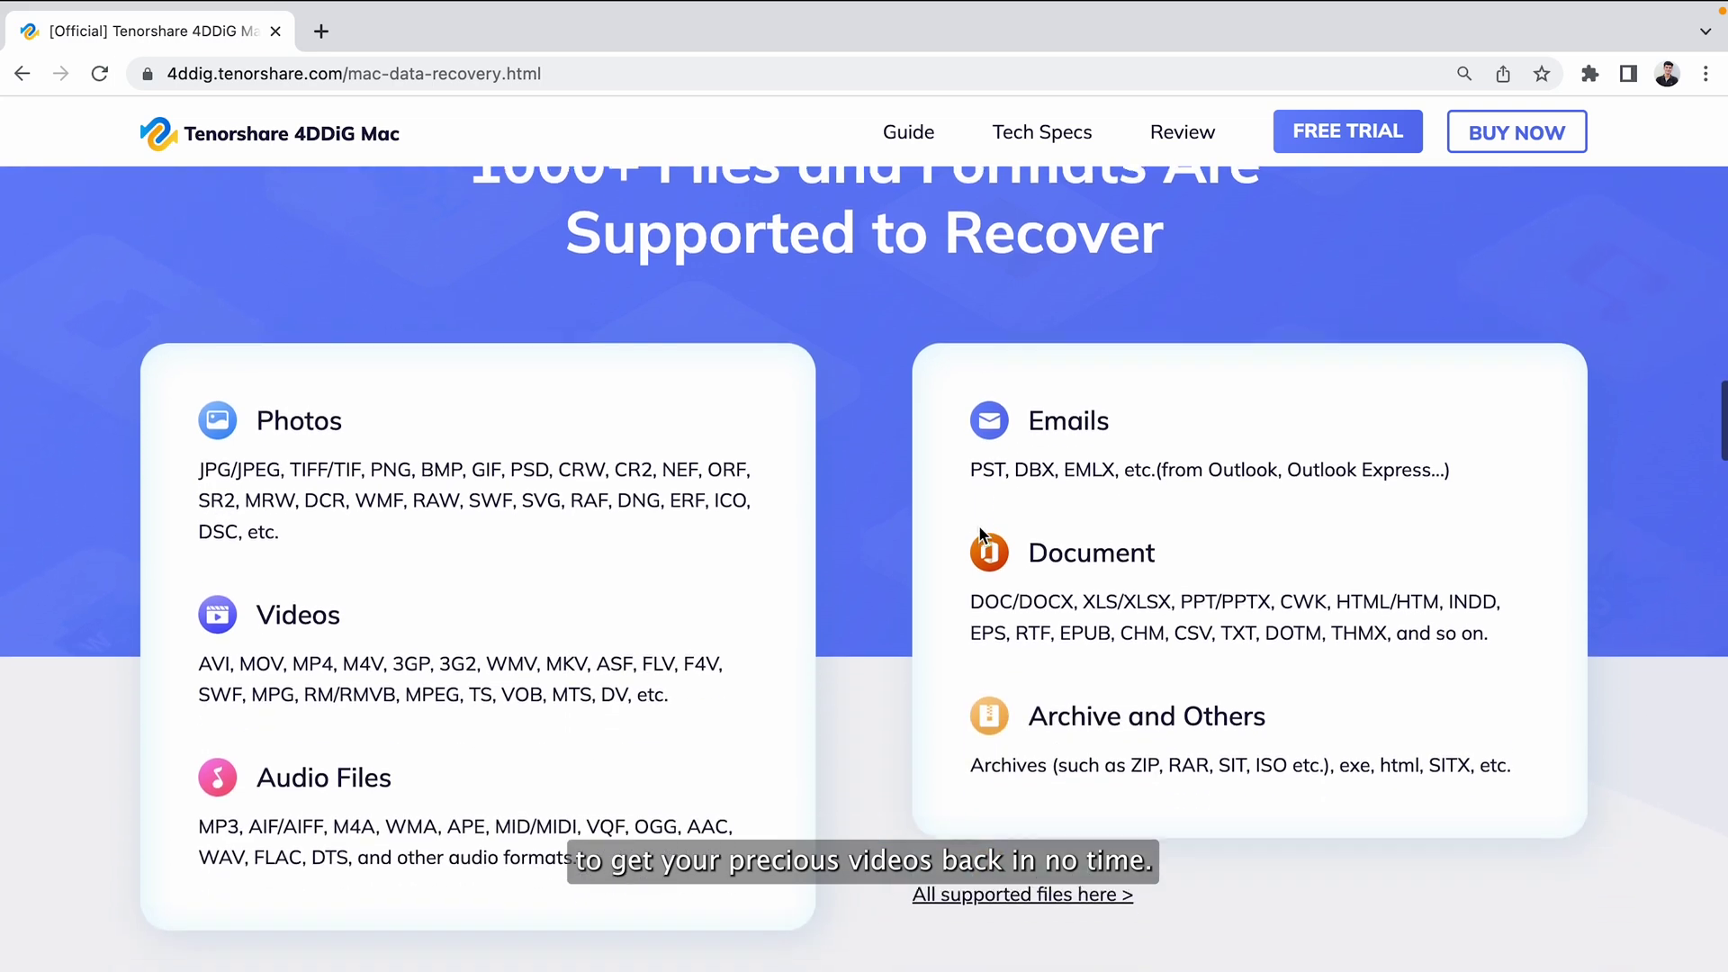
scroll(980, 531, "down", 10)
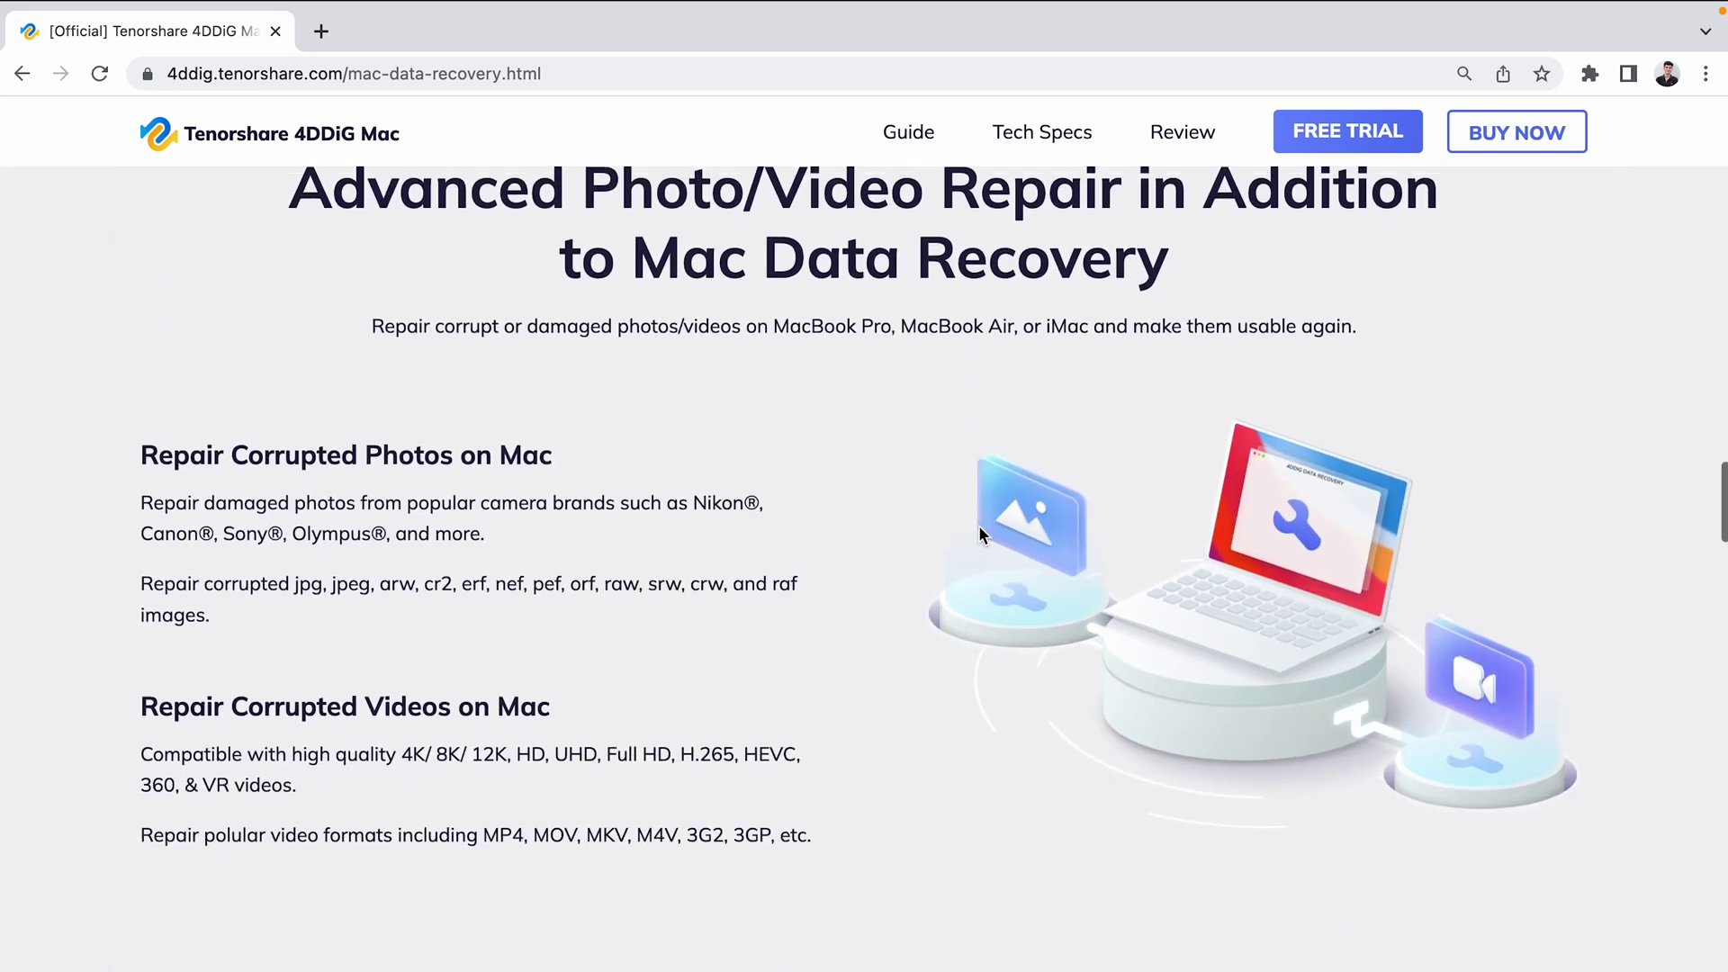
scroll(979, 533, "down", 11)
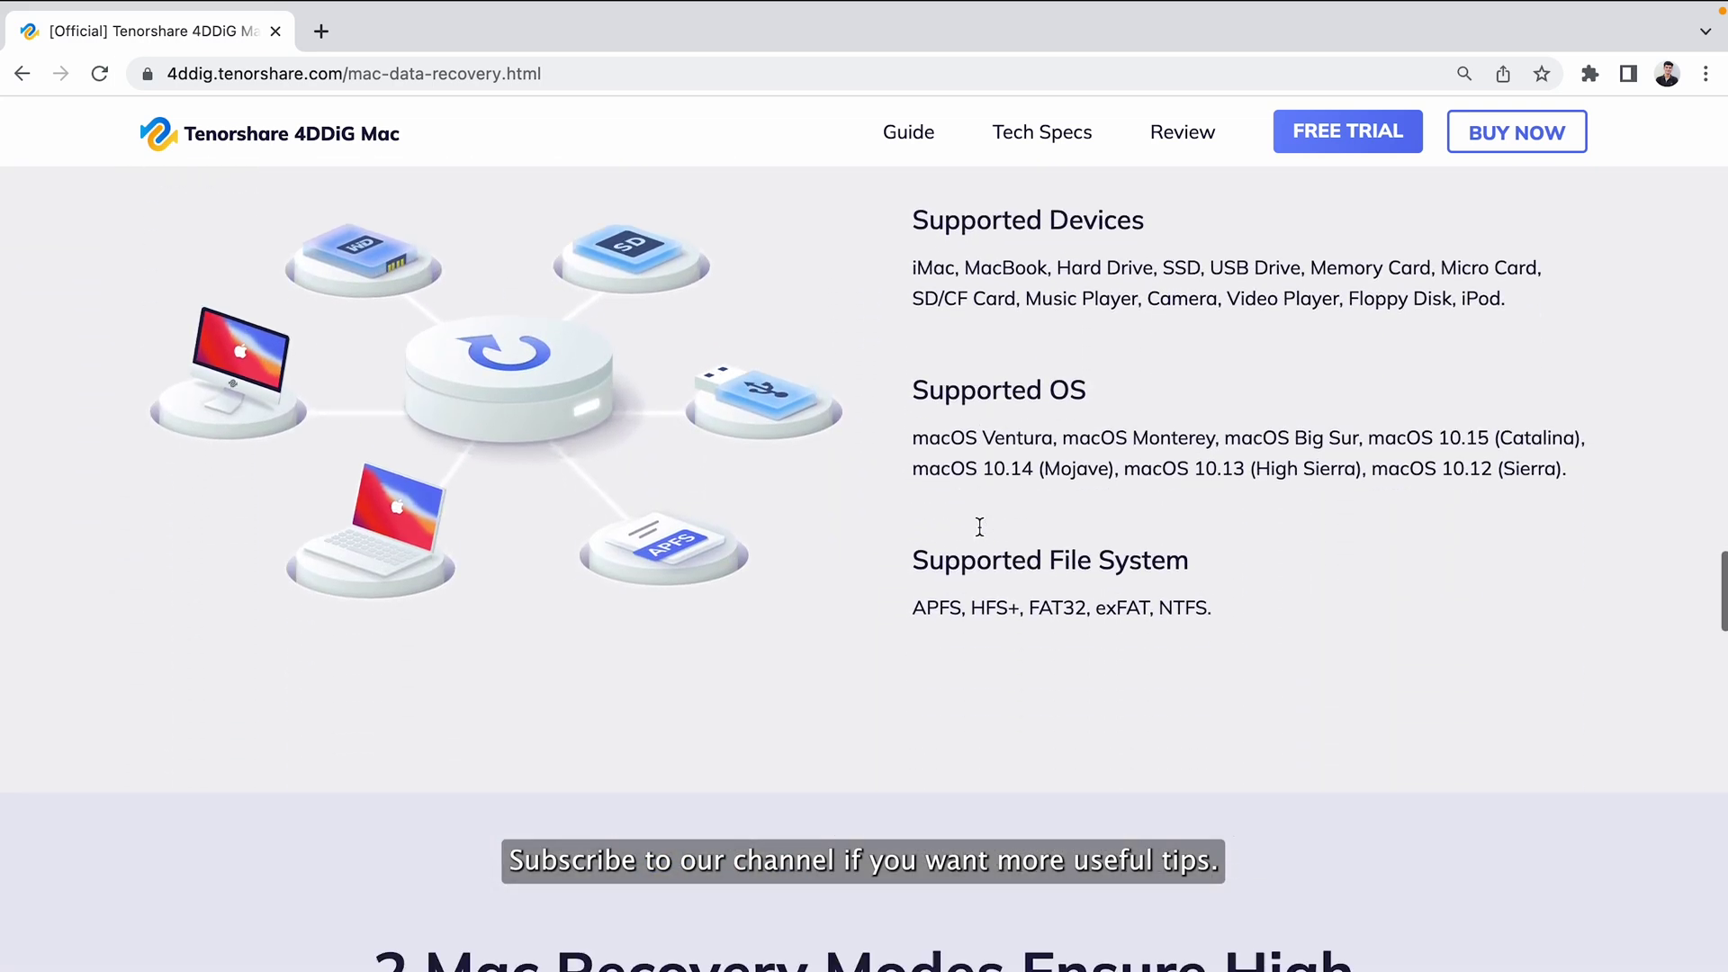
scroll(979, 526, "down", 10)
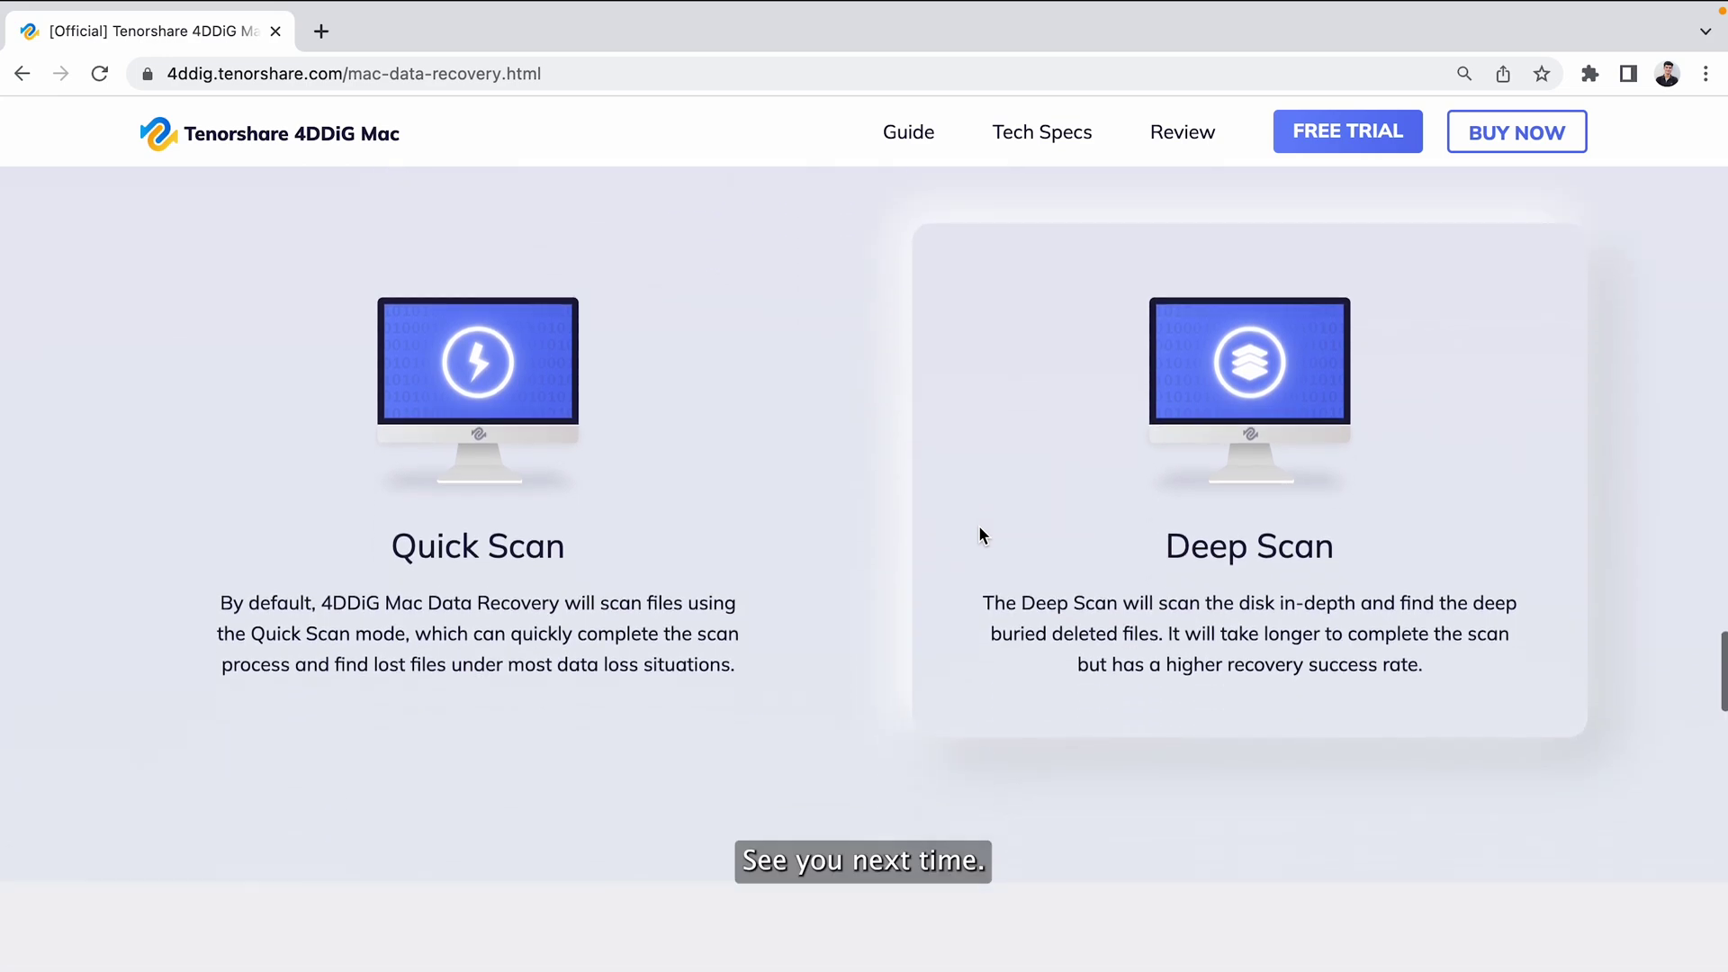